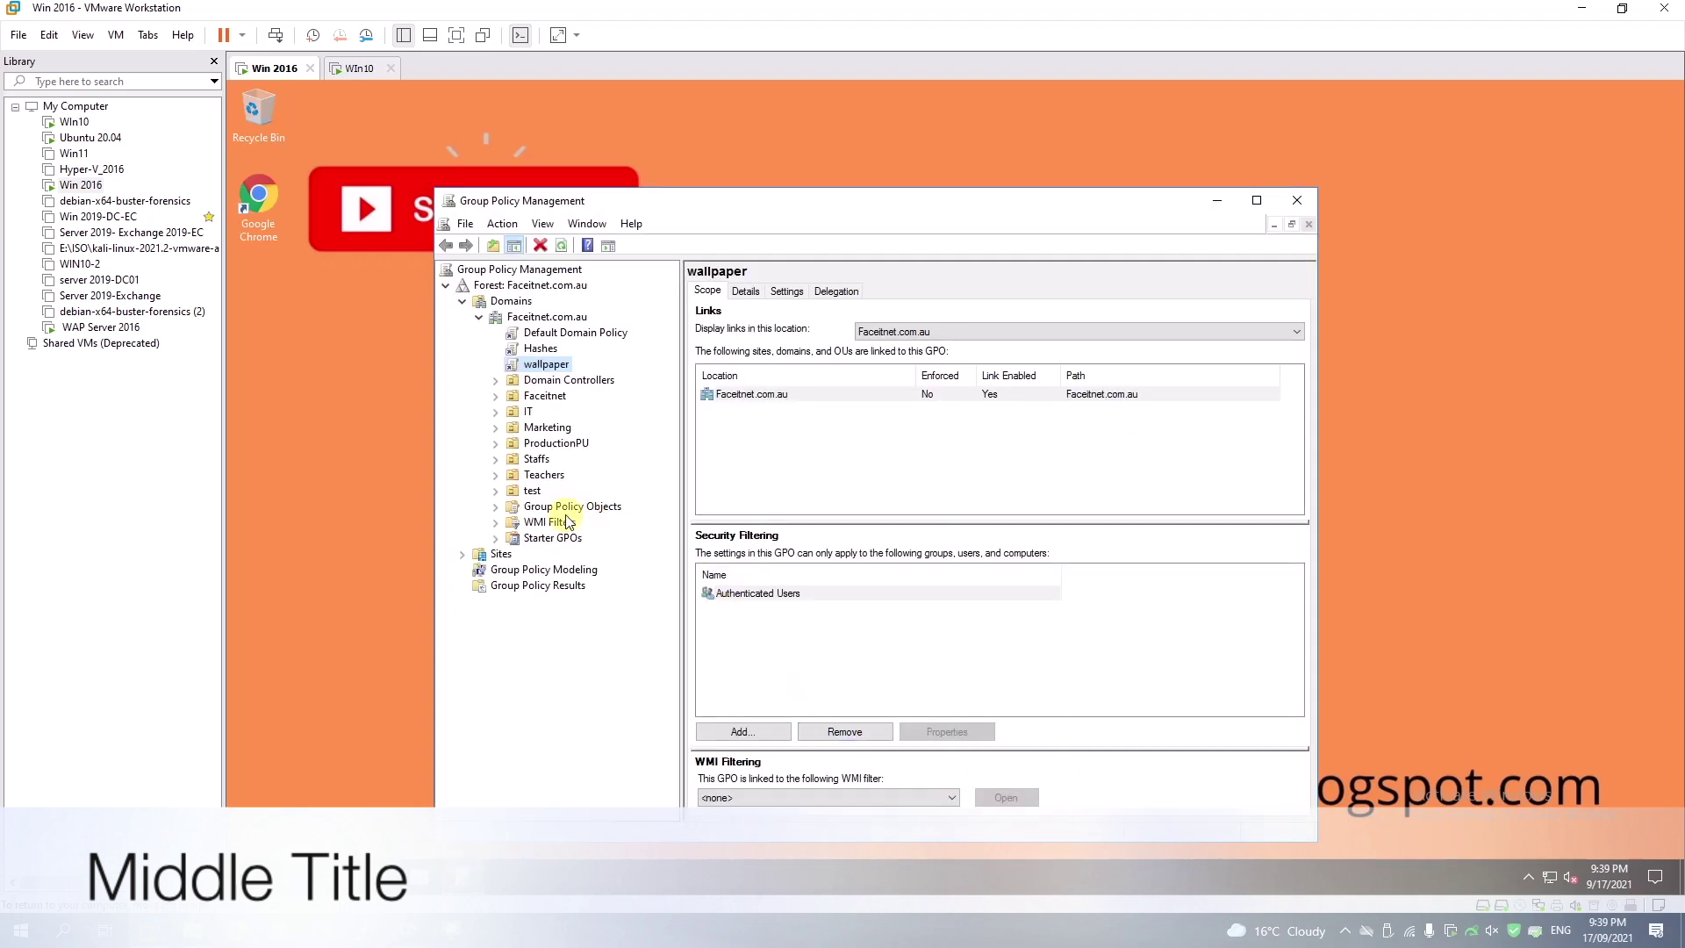
Select the Group Policy Objects node and bring up its context menu.
click(572, 506)
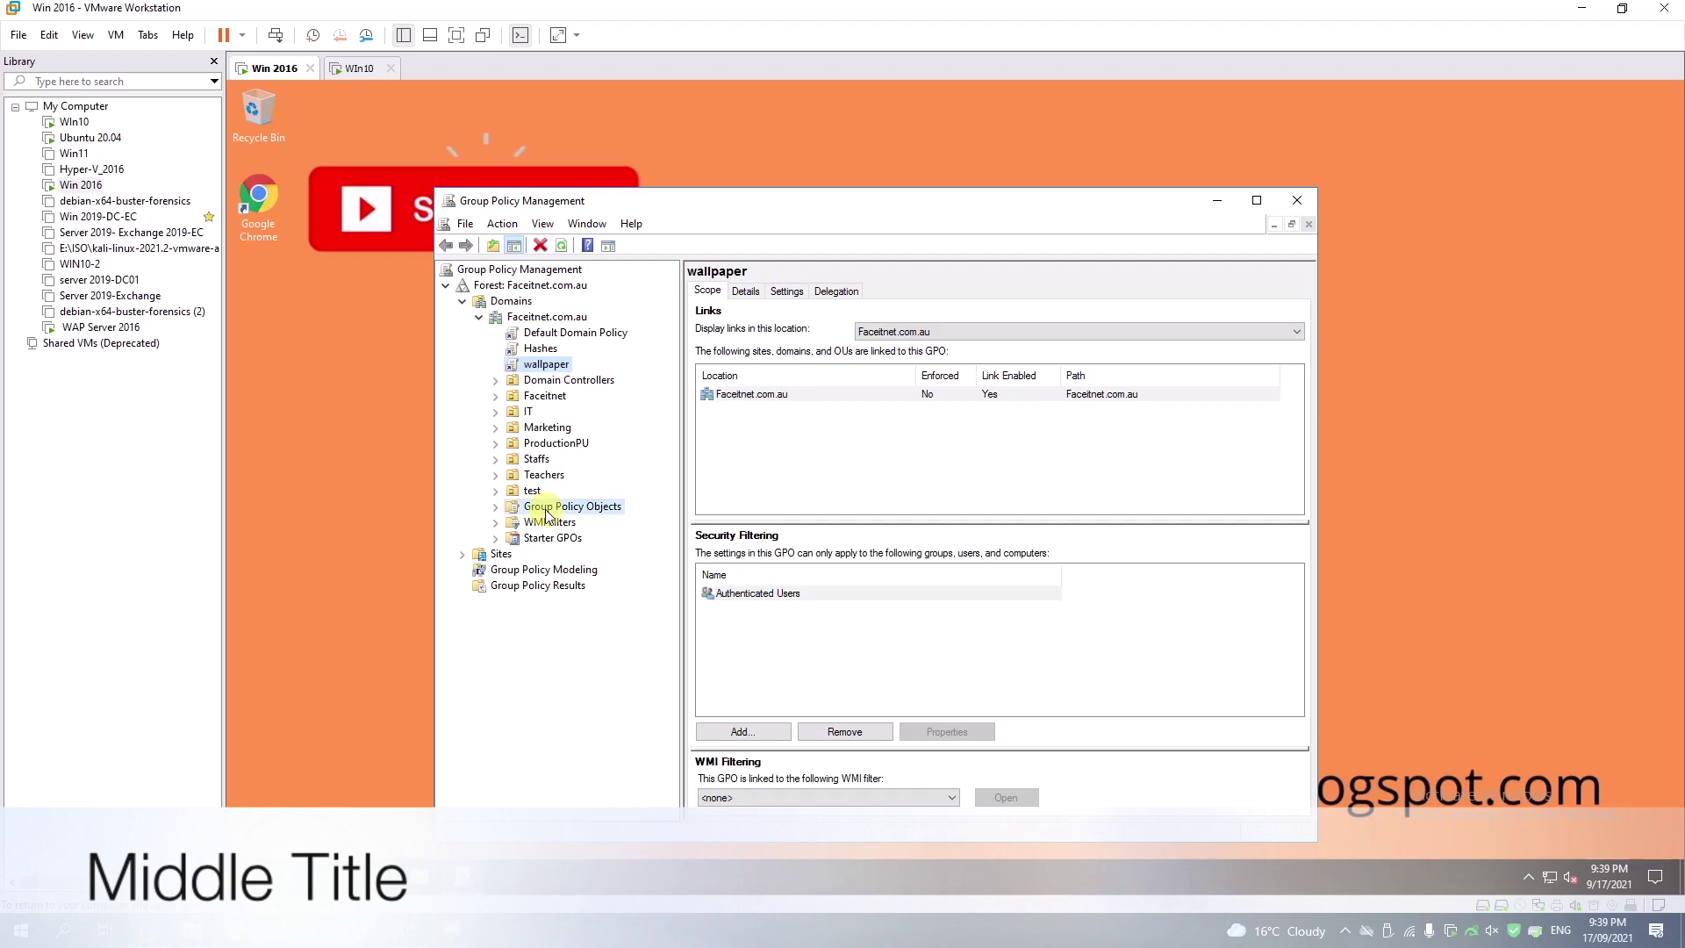
right_click(572, 506)
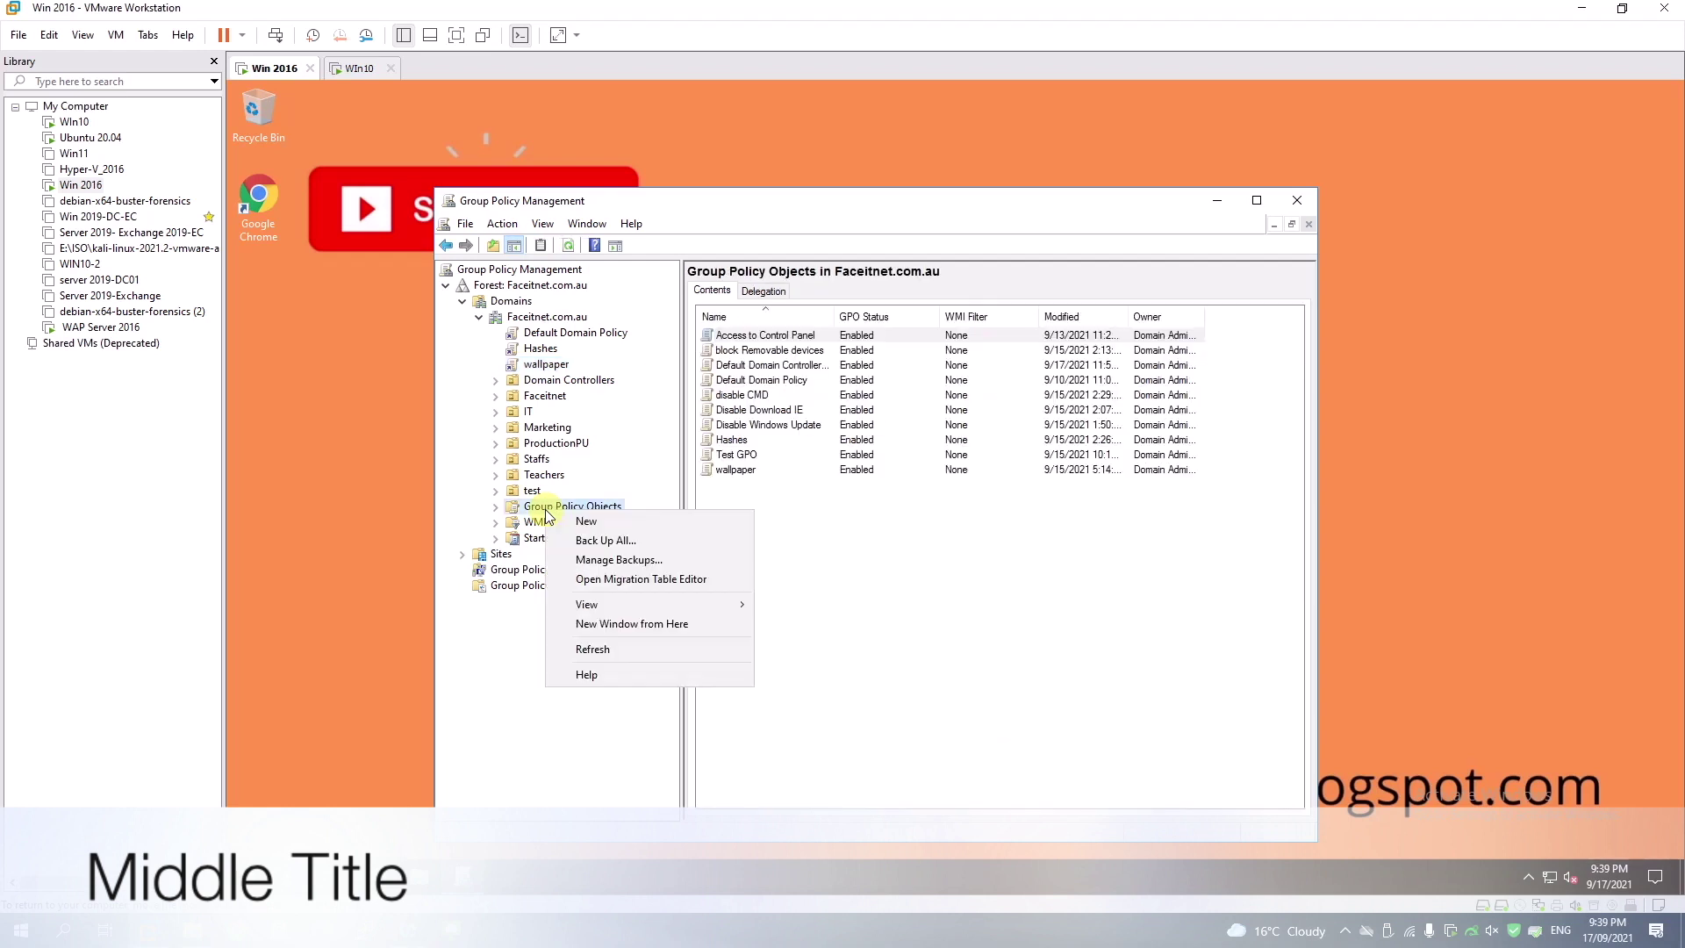
Create a new GPO named DisableForceRestart and expand the domain's GPO list.
click(604, 525)
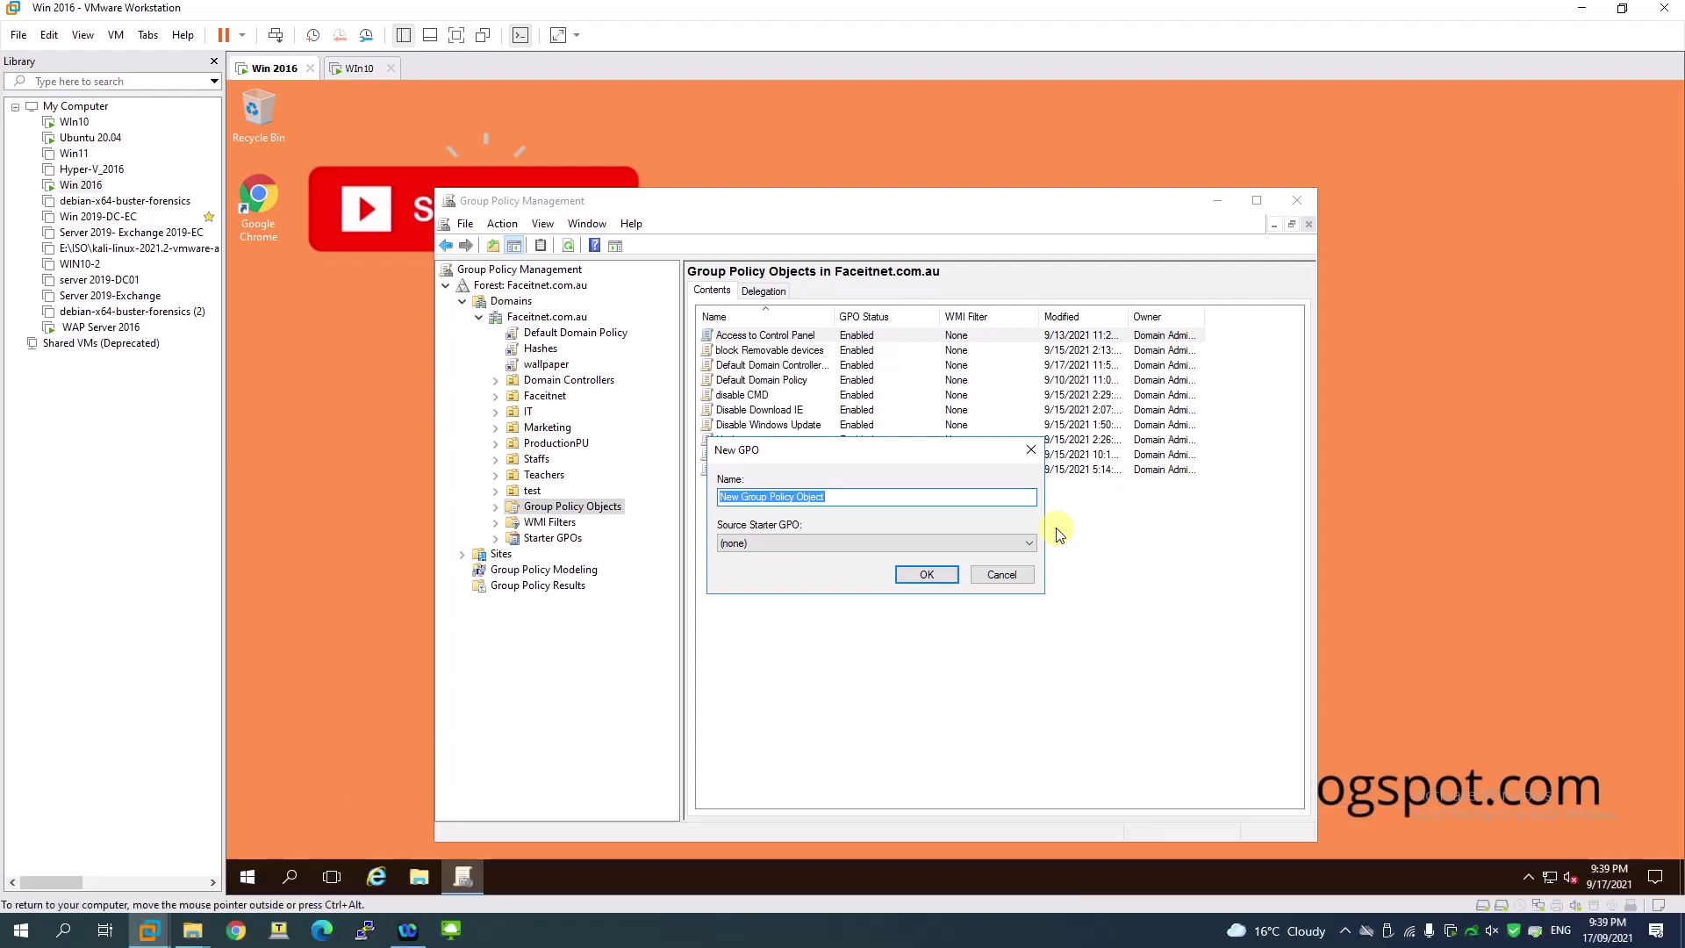
text(F)
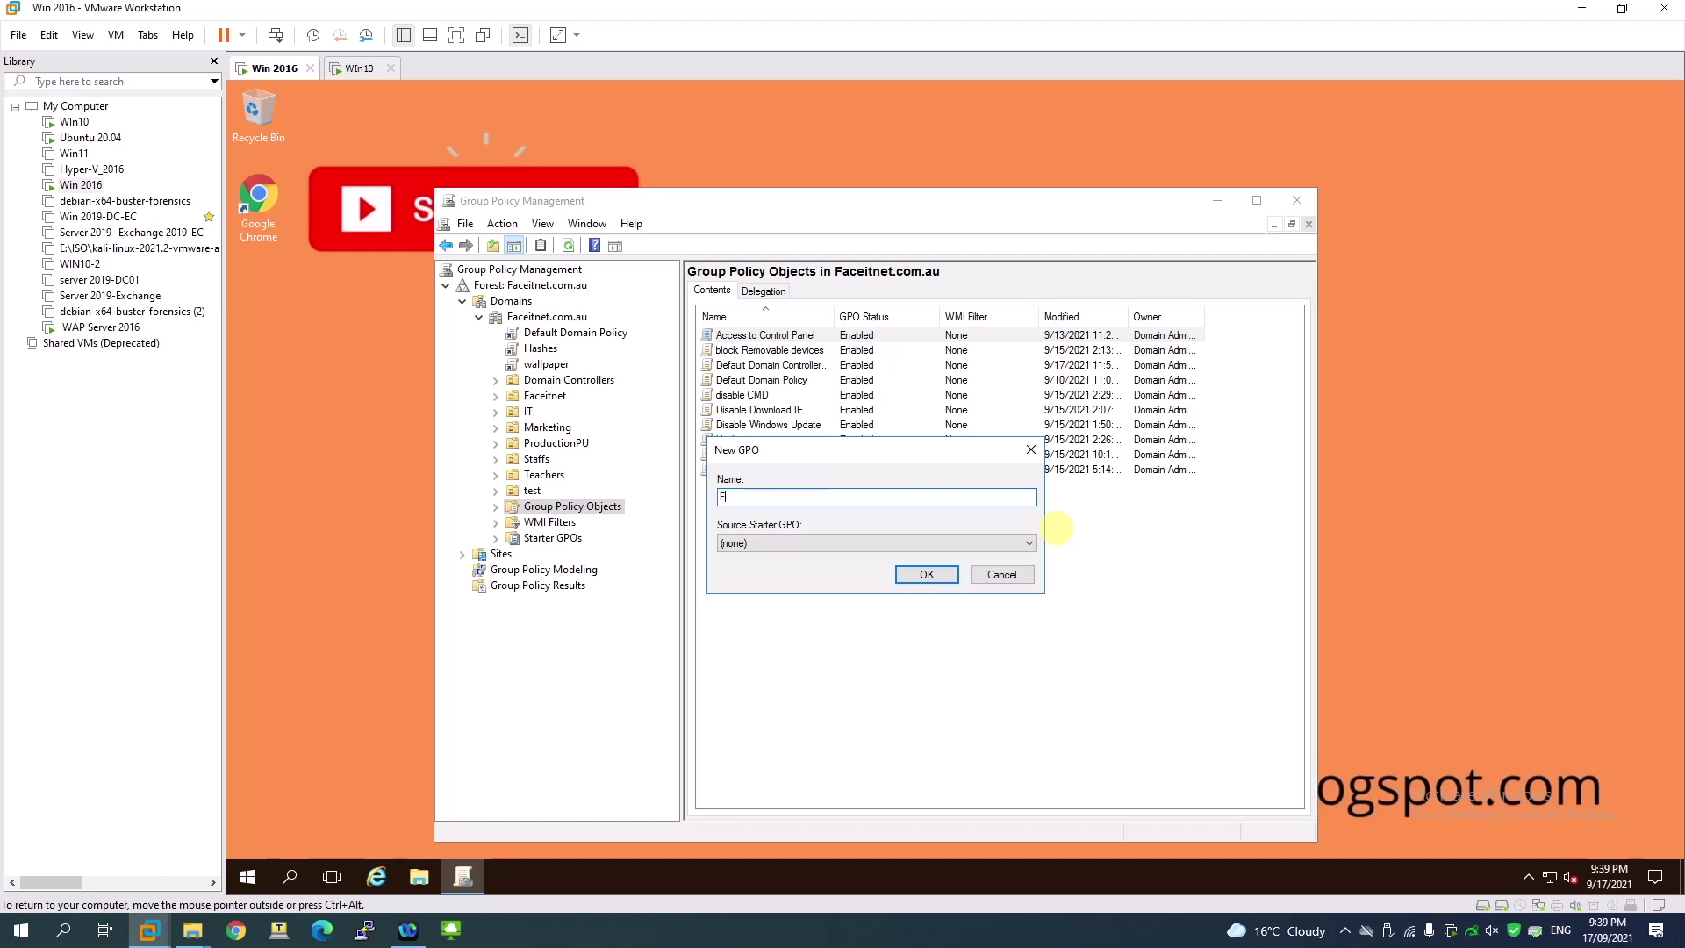
key(BackSpace)
key(BackSpace)
text(D)
key(BackSpace)
text(sabl)
text(eForceRe)
text(s)
text(tar)
click(927, 575)
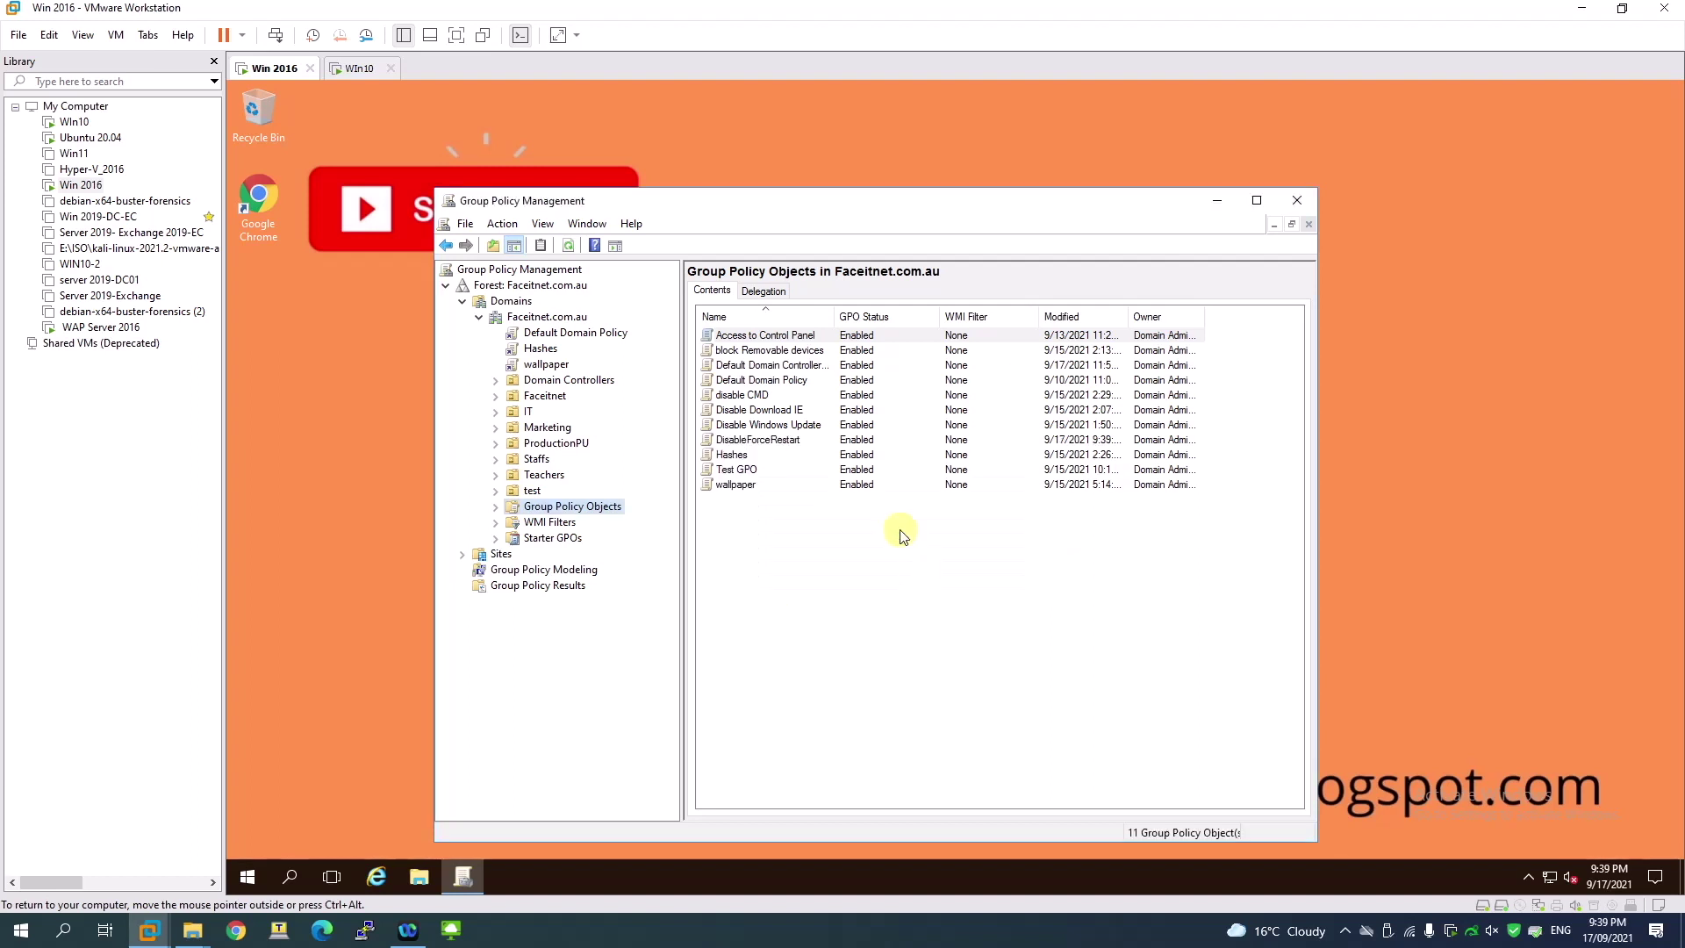
click(496, 508)
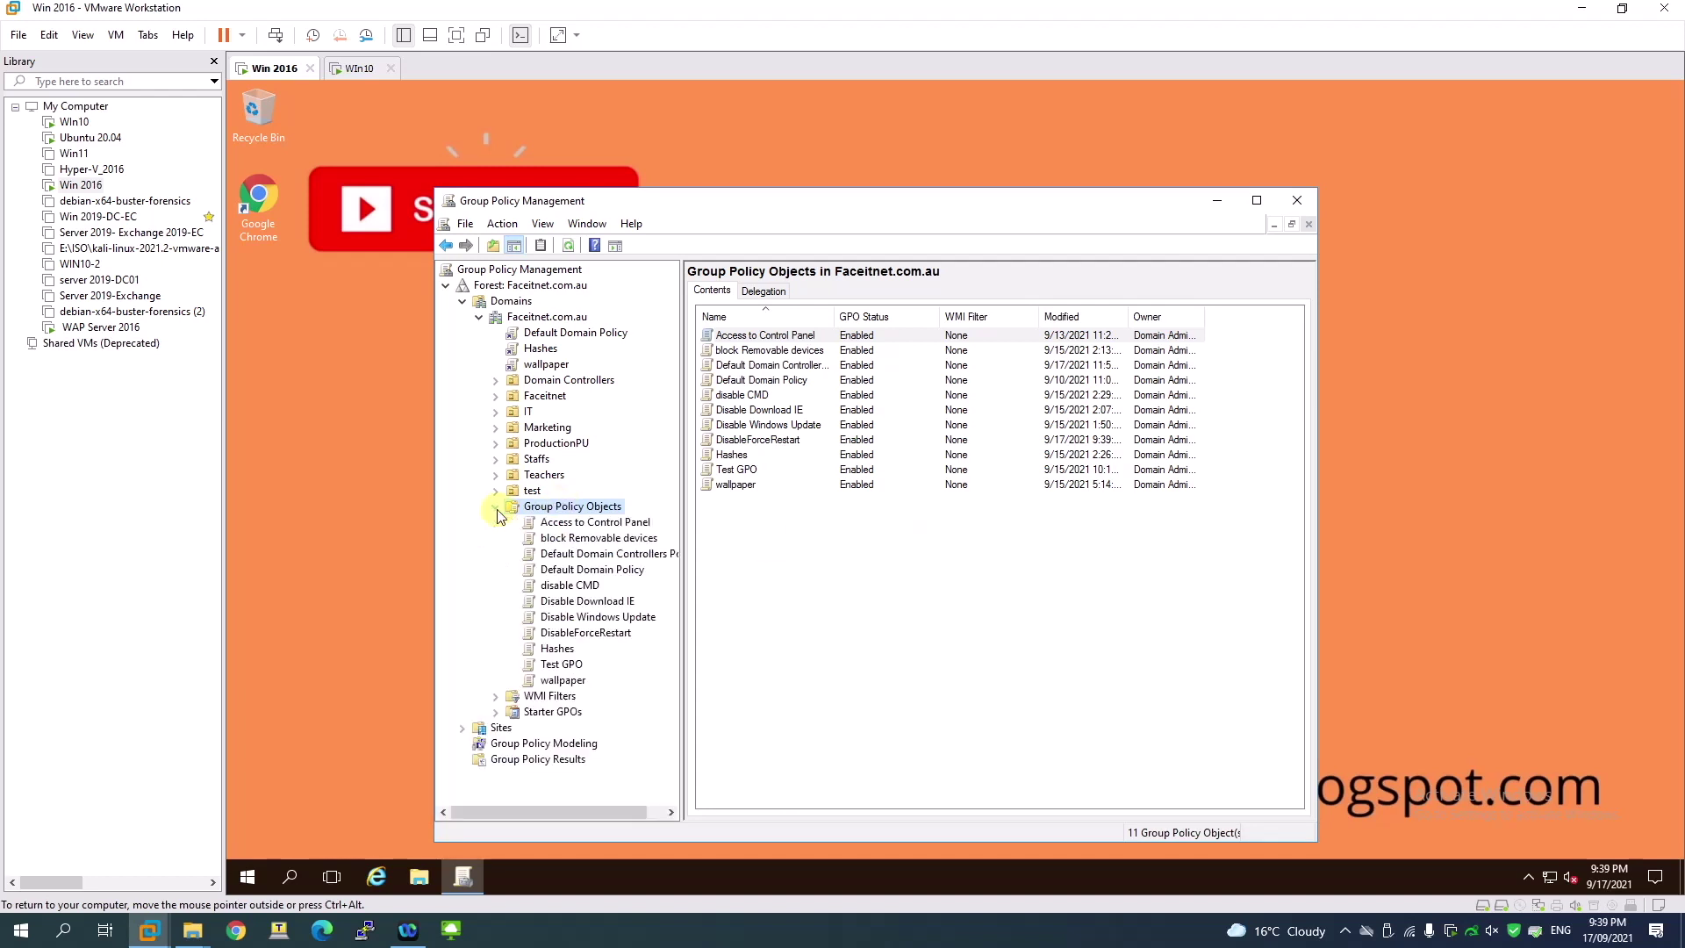
Open the DisableForceRestart GPO for editing in Group Policy Management Editor.
click(585, 634)
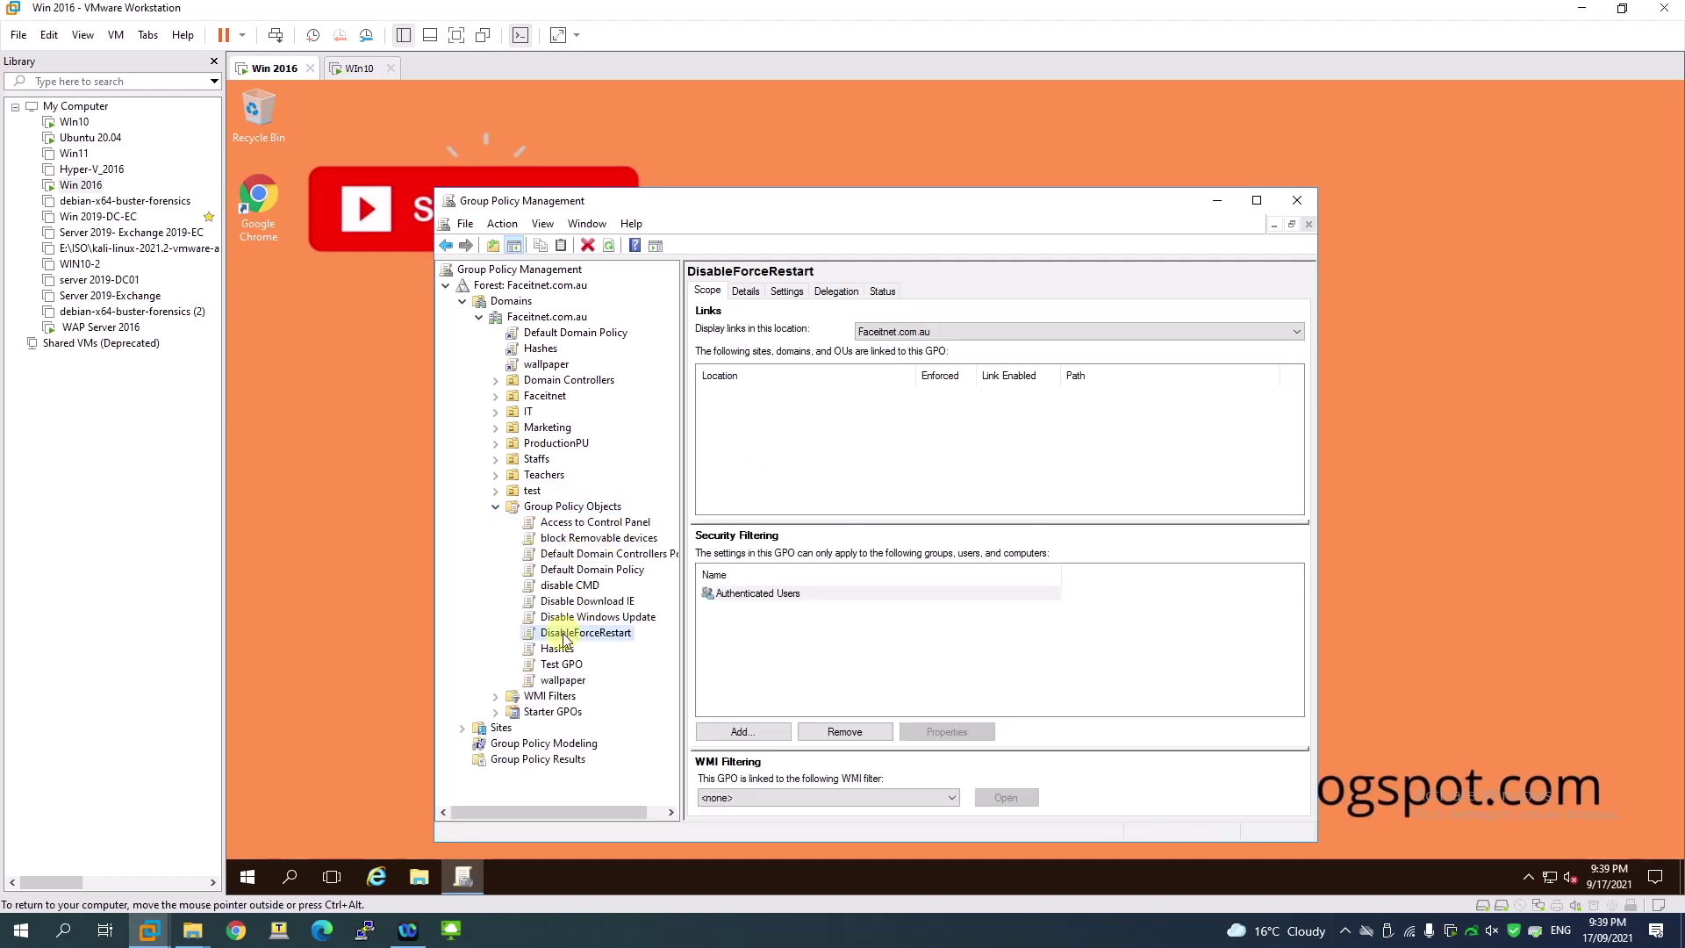
right_click(566, 639)
click(599, 364)
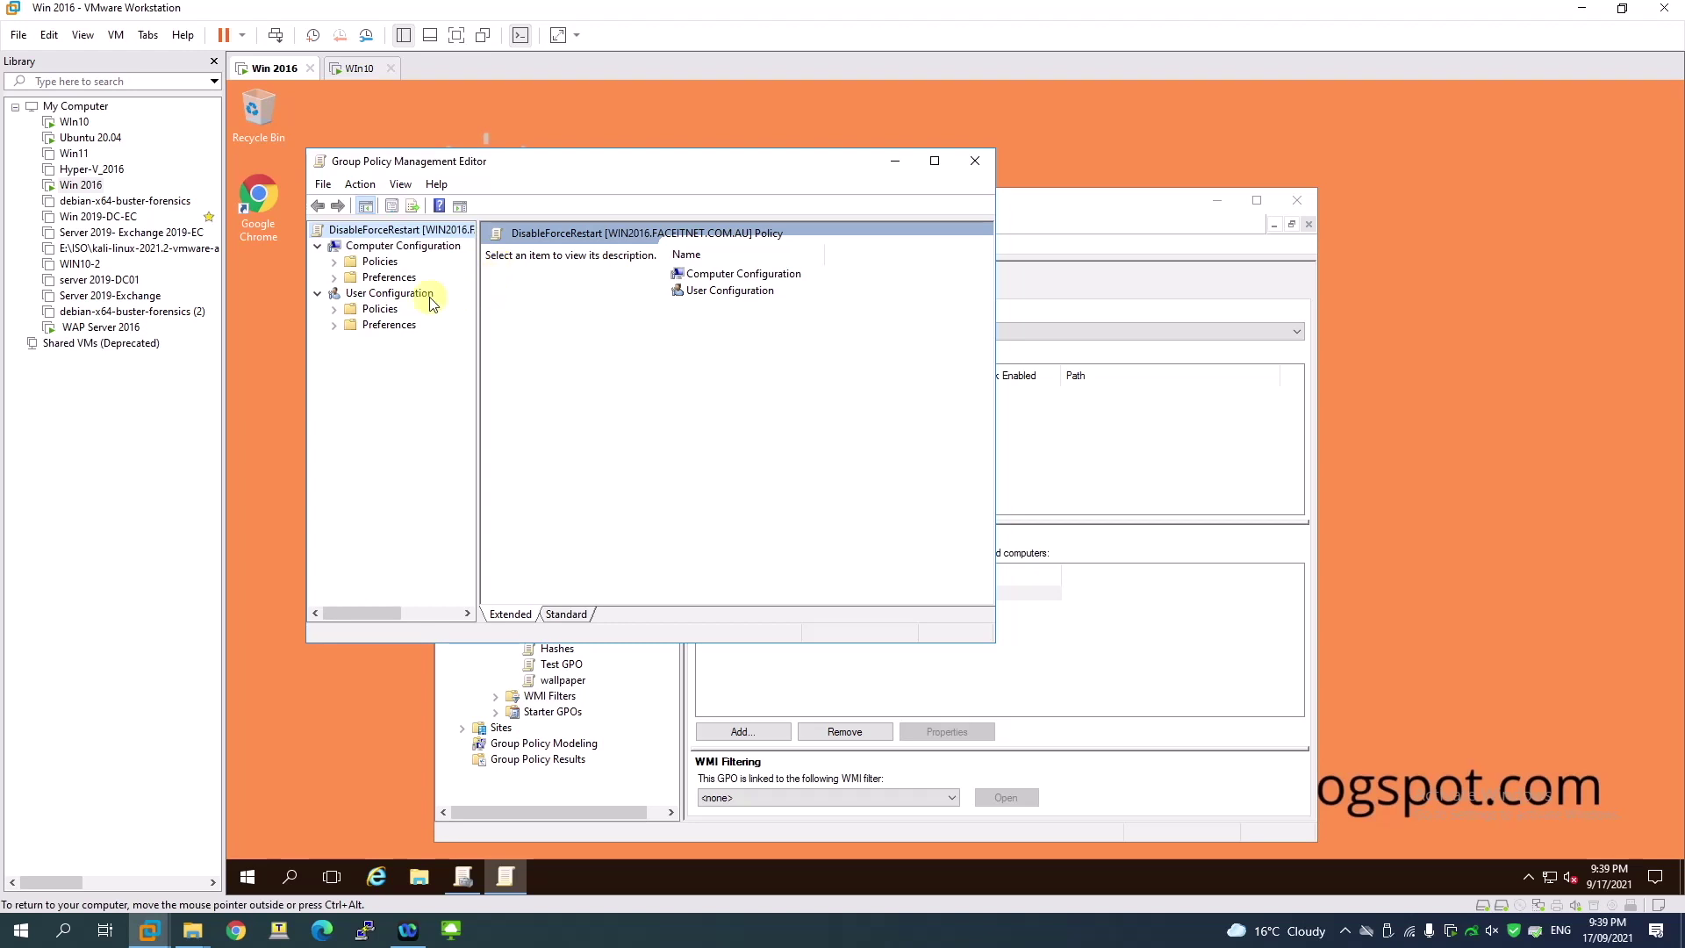
Expand Computer Configuration > Policies > Administrative Templates > Windows Components, widening the tree.
click(333, 262)
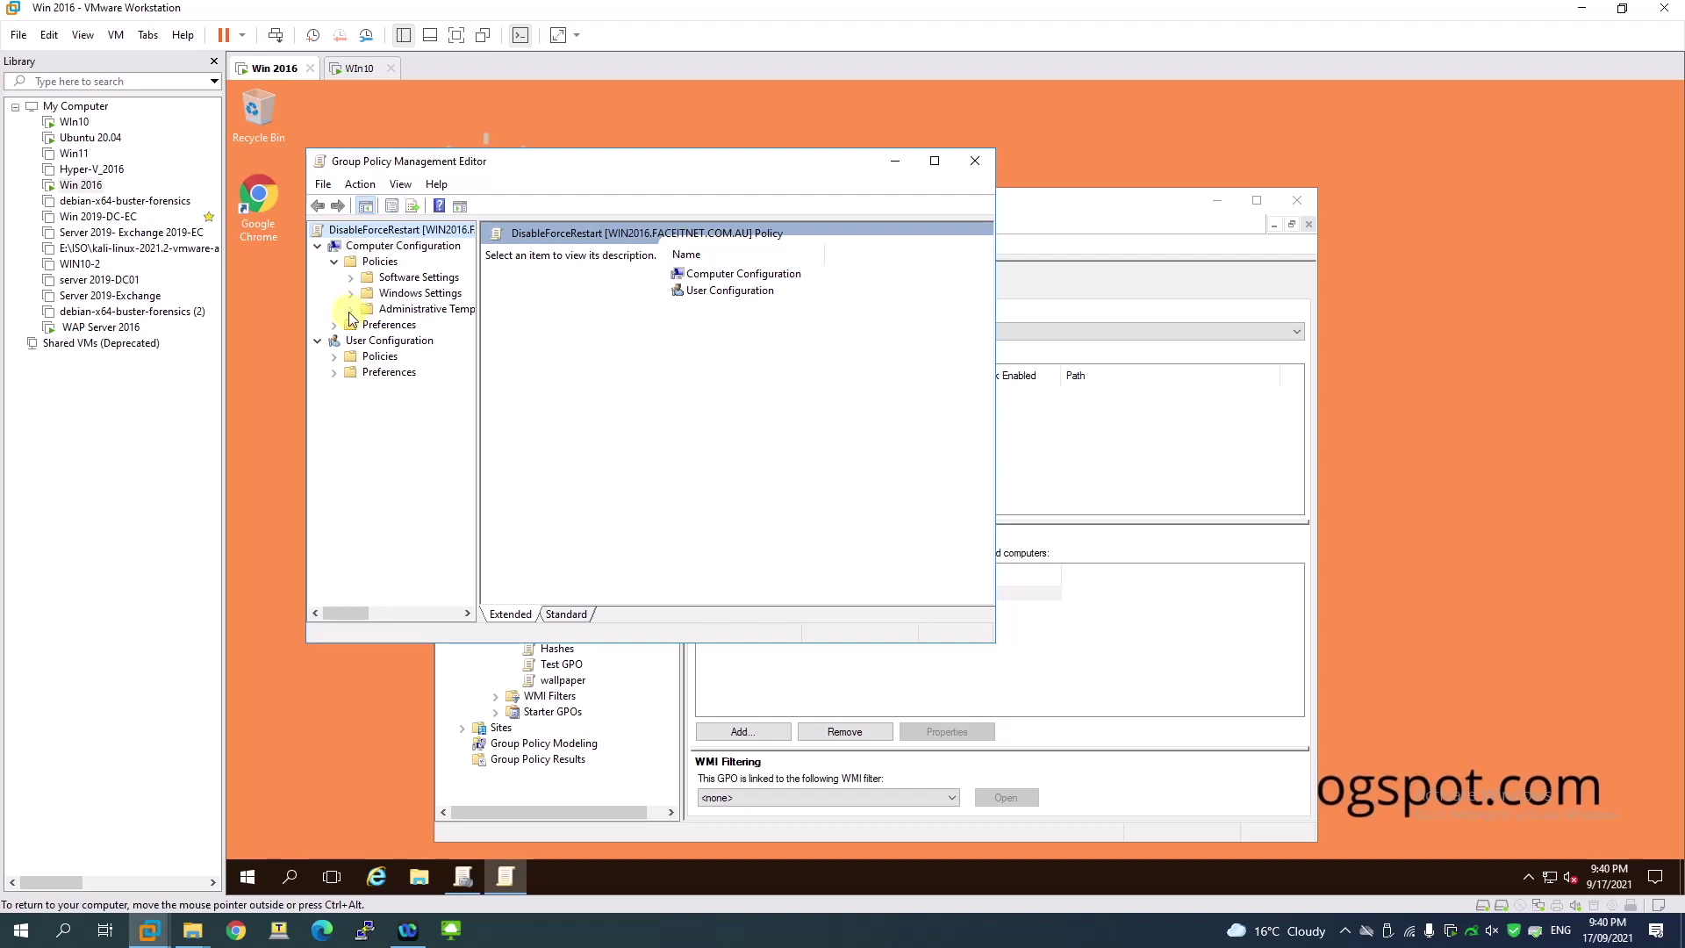
click(351, 310)
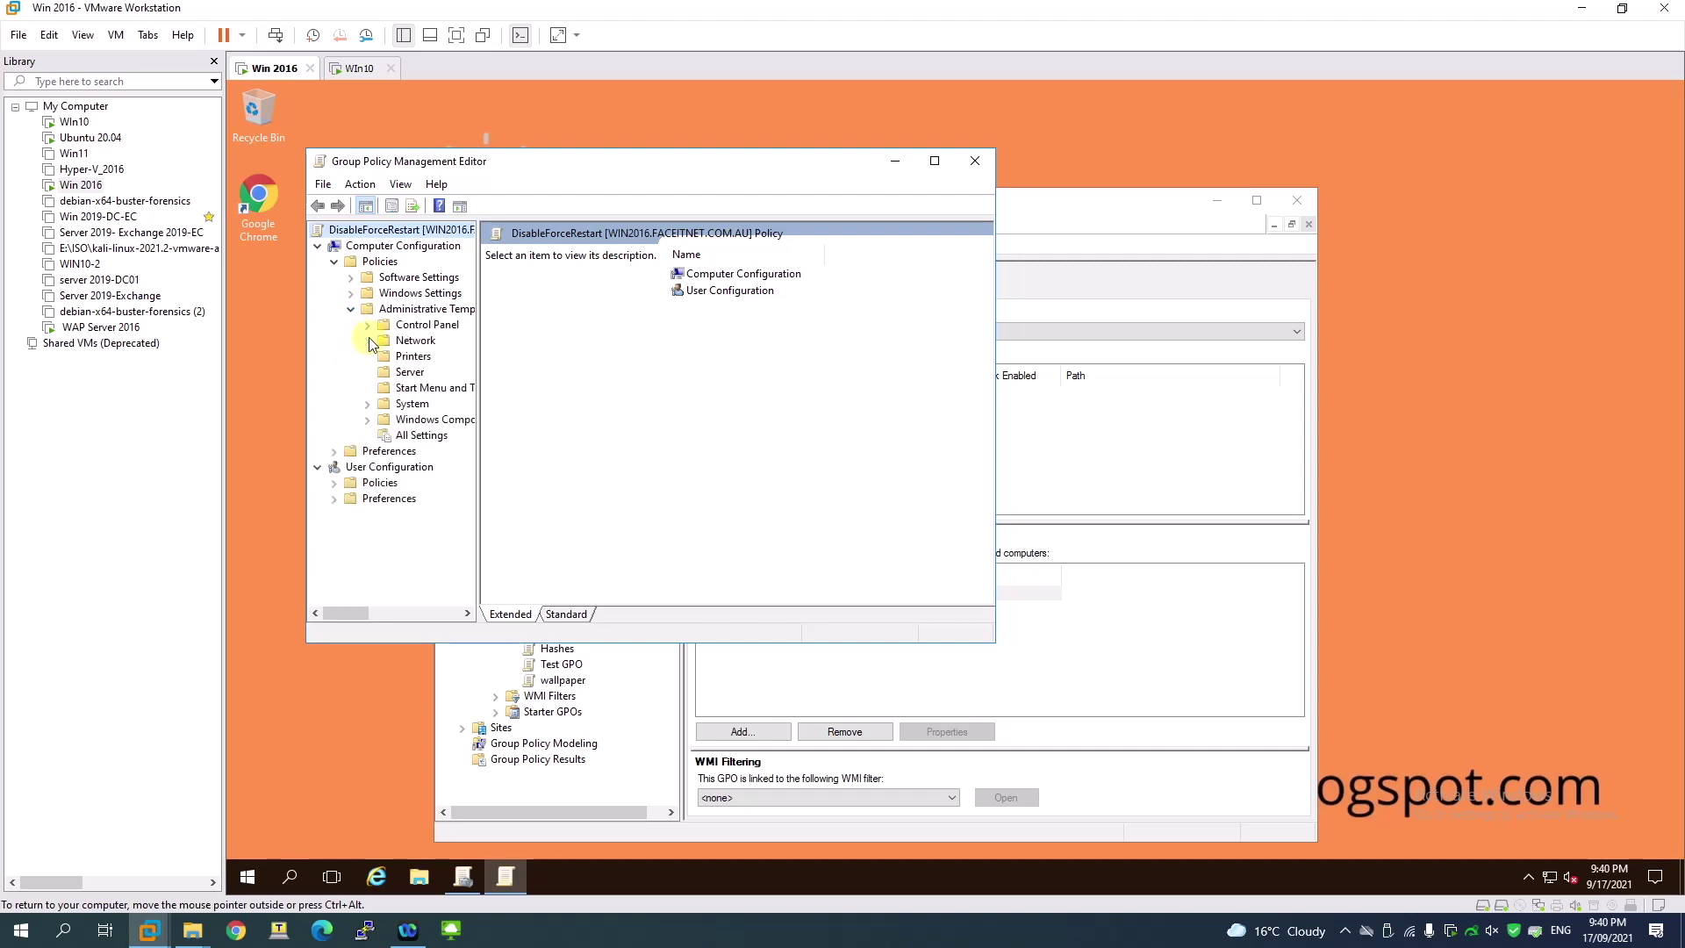
click(367, 420)
drag(477, 421, 639, 431)
click(730, 614)
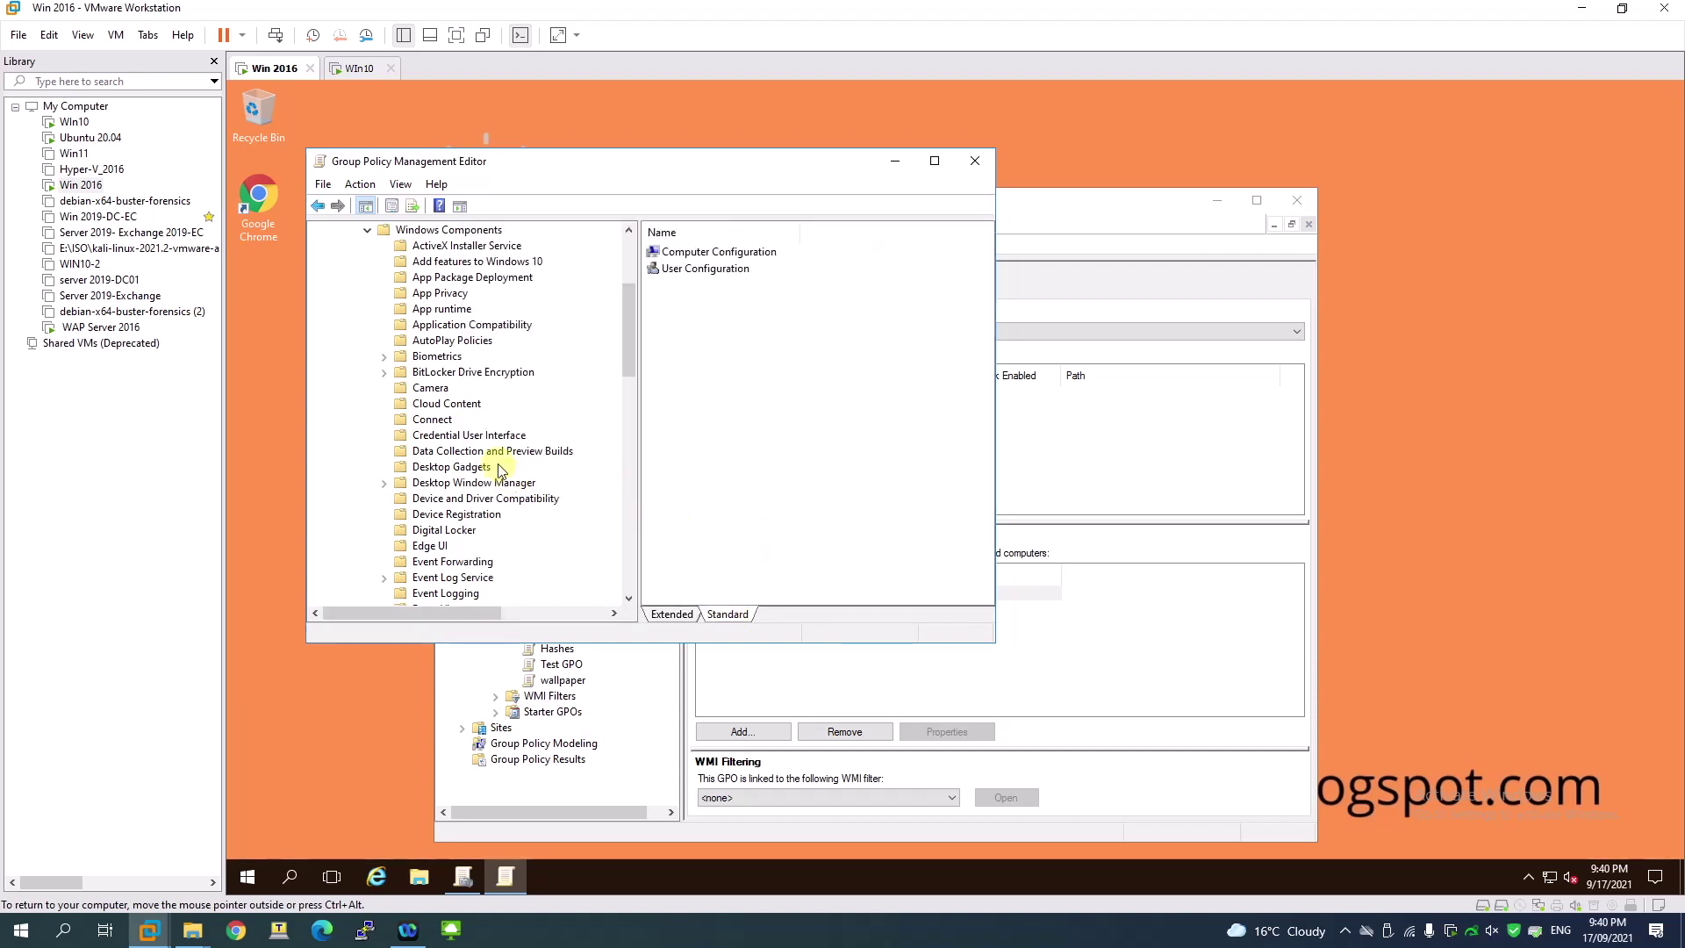
scroll(498, 469, down, 4)
scroll(498, 469, down, 4)
scroll(498, 469, down, 4)
scroll(498, 469, down, 4)
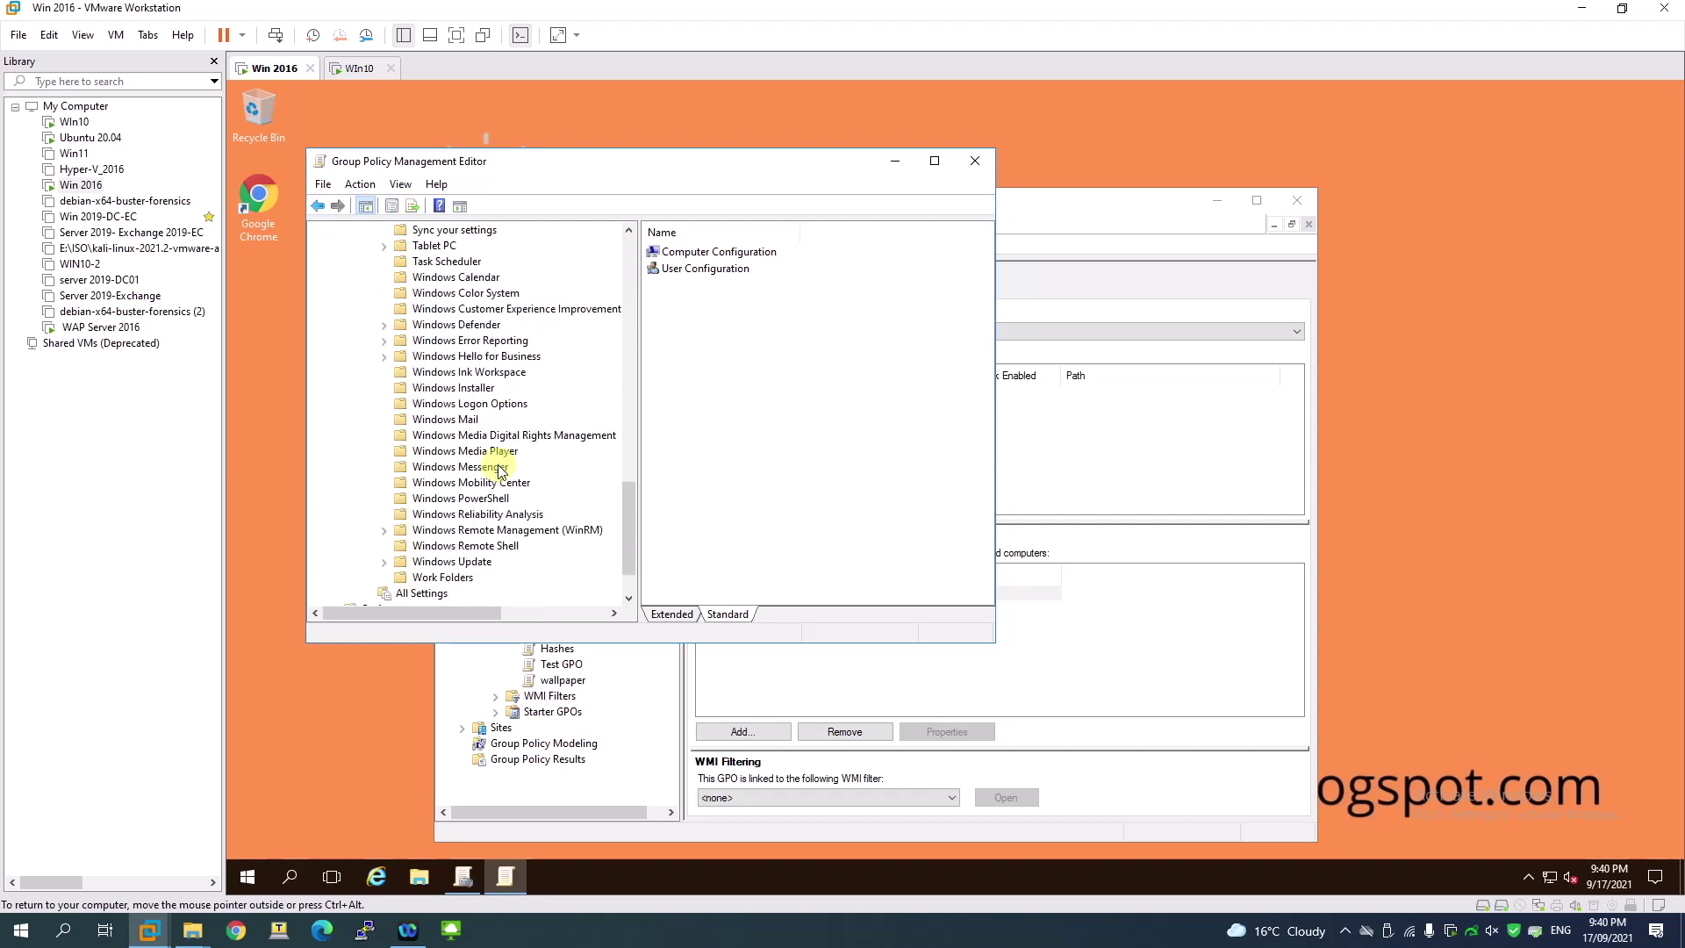
Expand Windows Update and enlarge the editor window and panes.
click(485, 561)
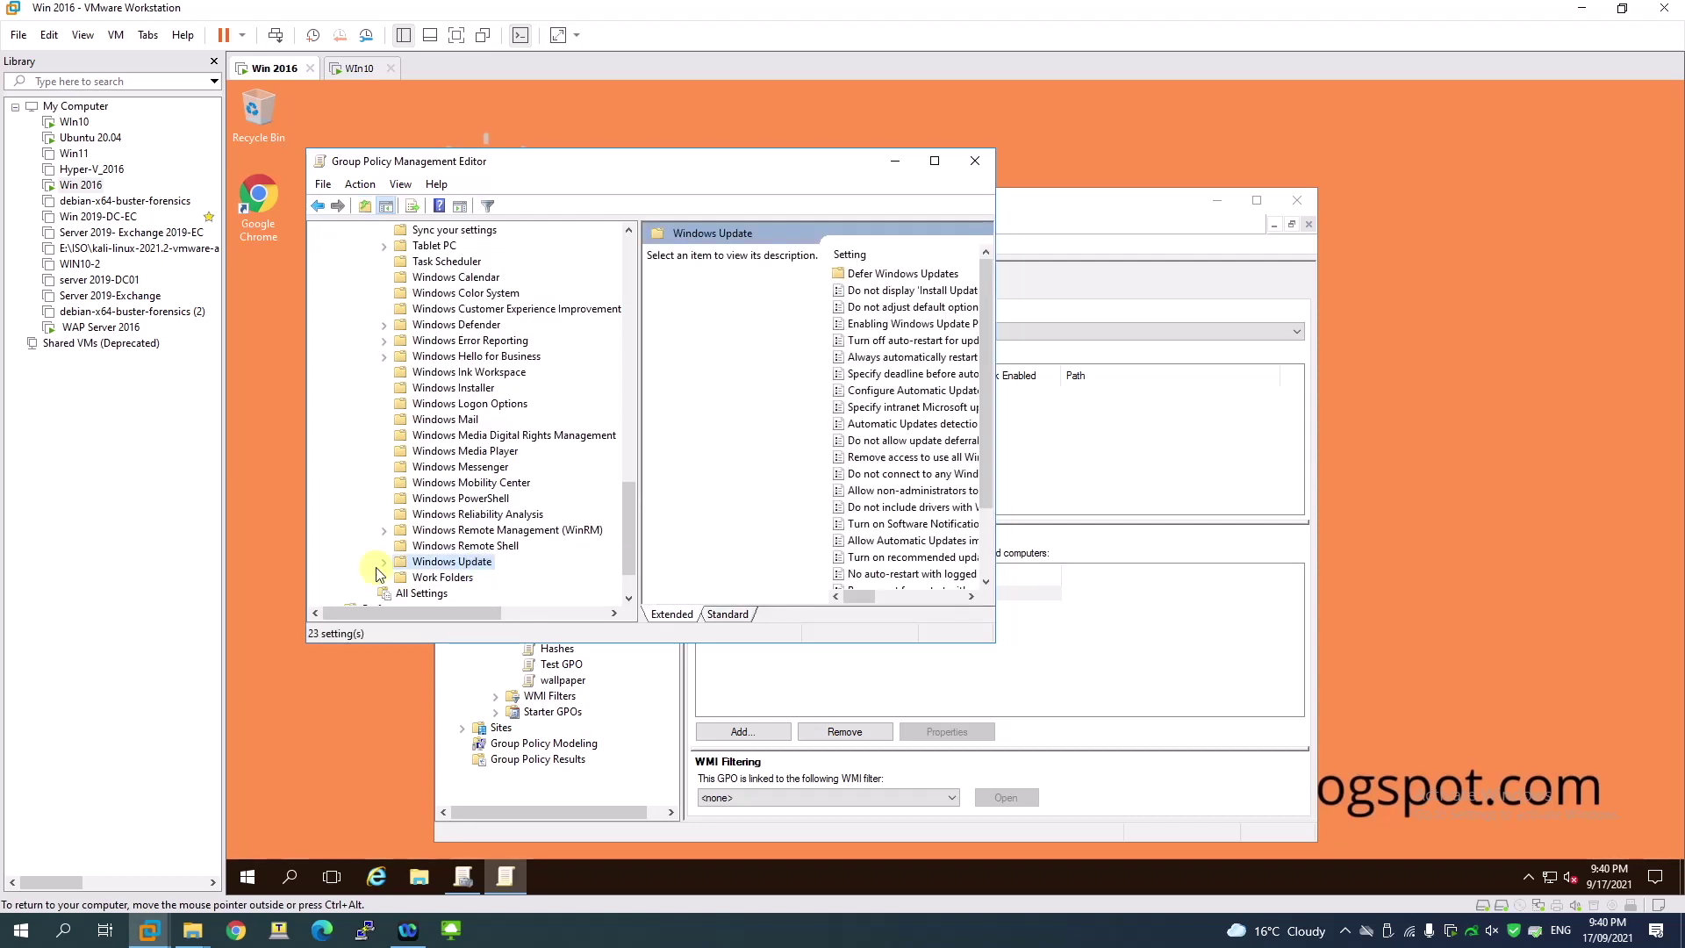
click(385, 563)
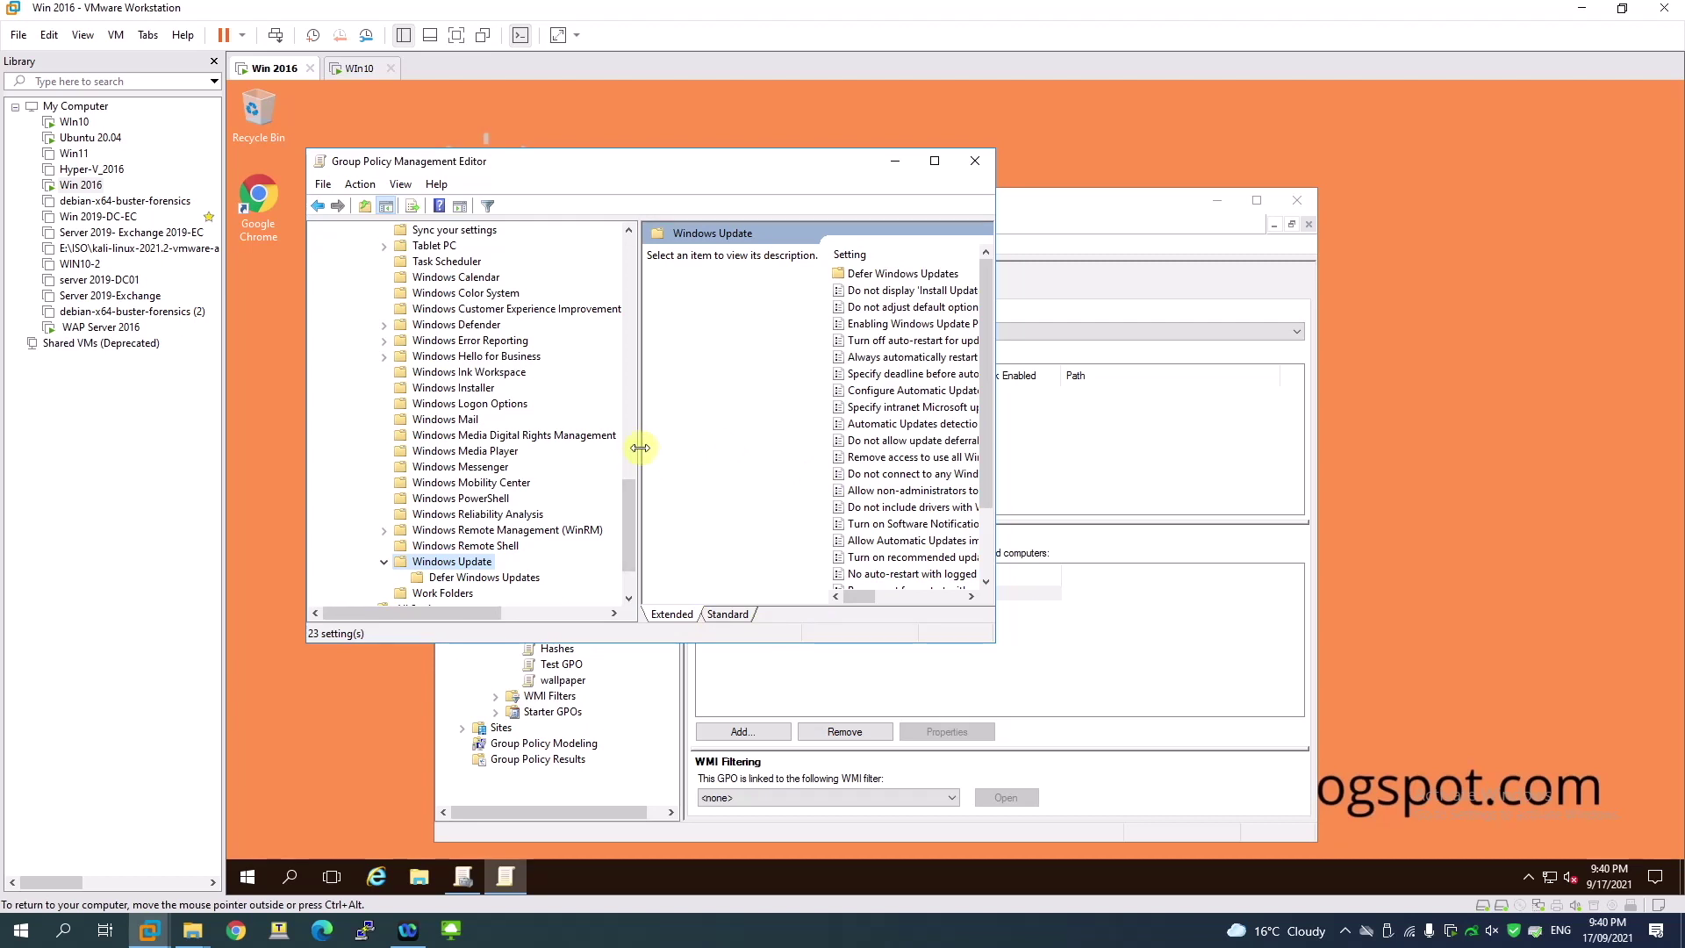
drag(635, 448, 620, 451)
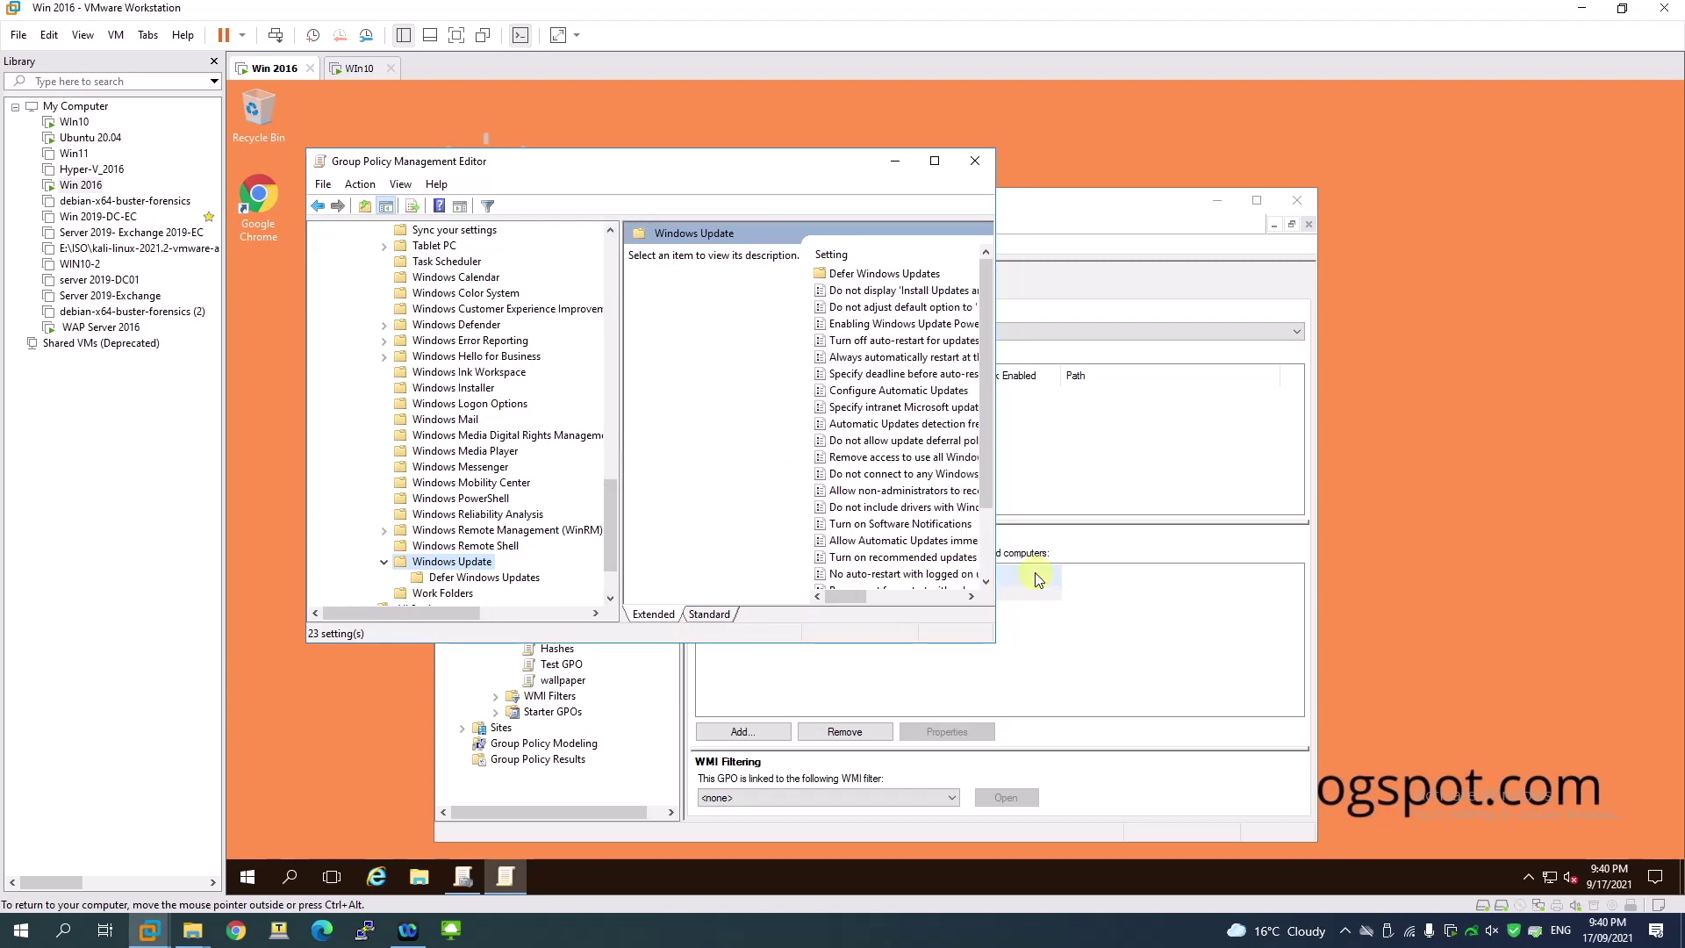
drag(993, 555, 1135, 553)
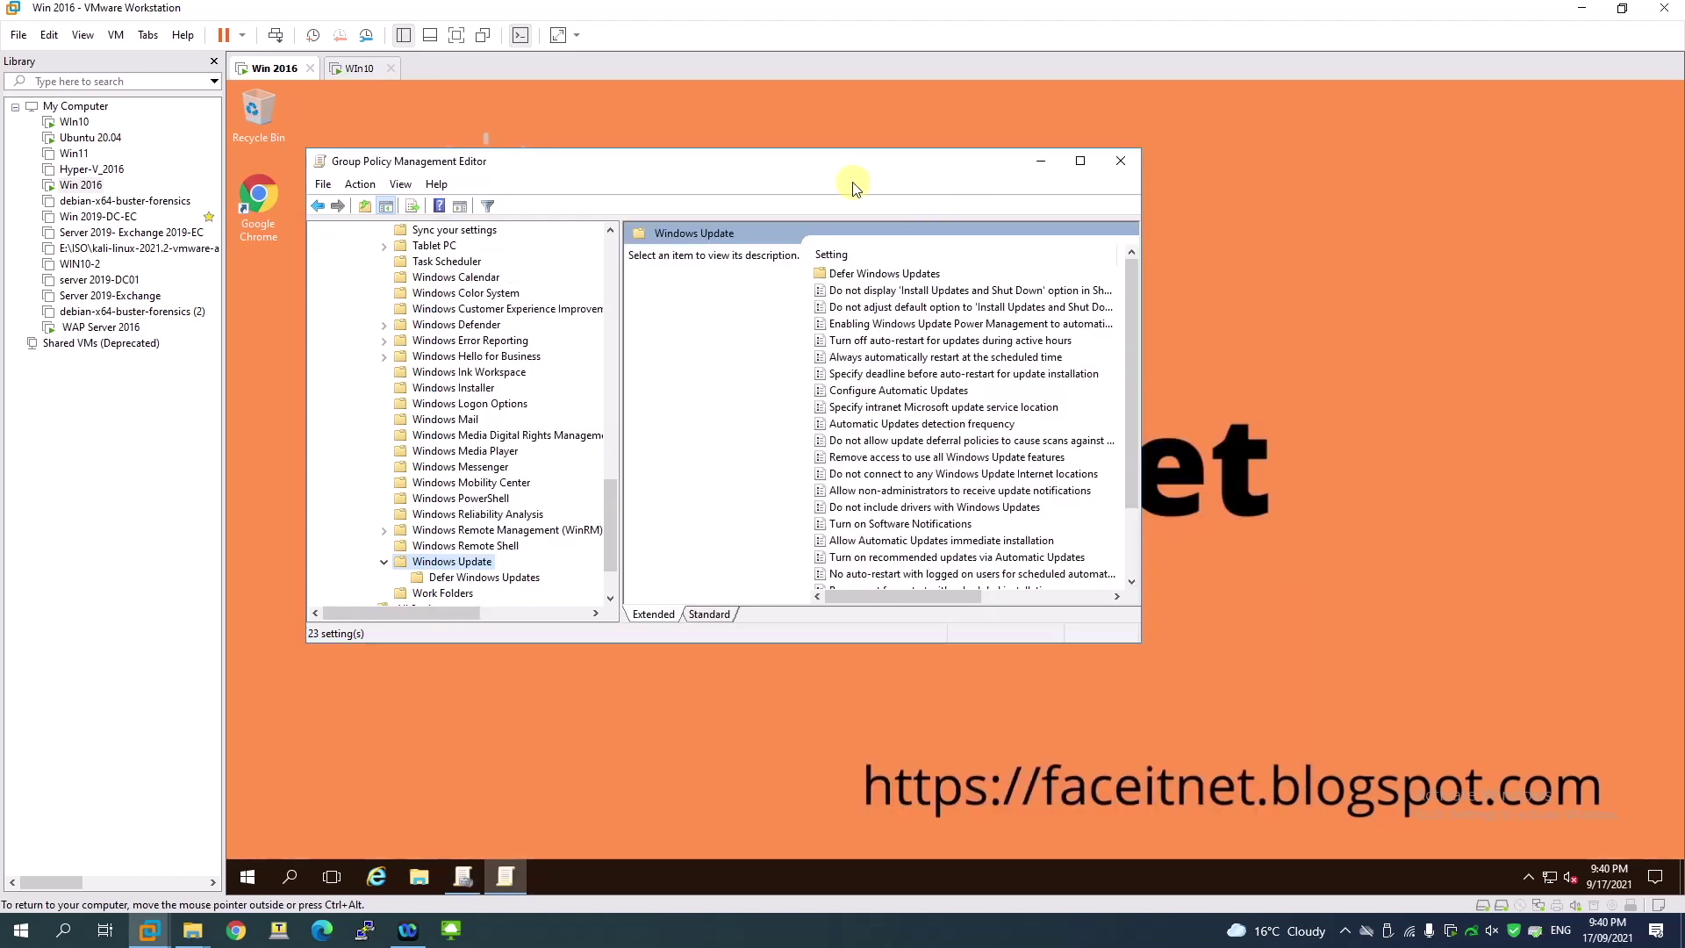
drag(847, 176, 854, 162)
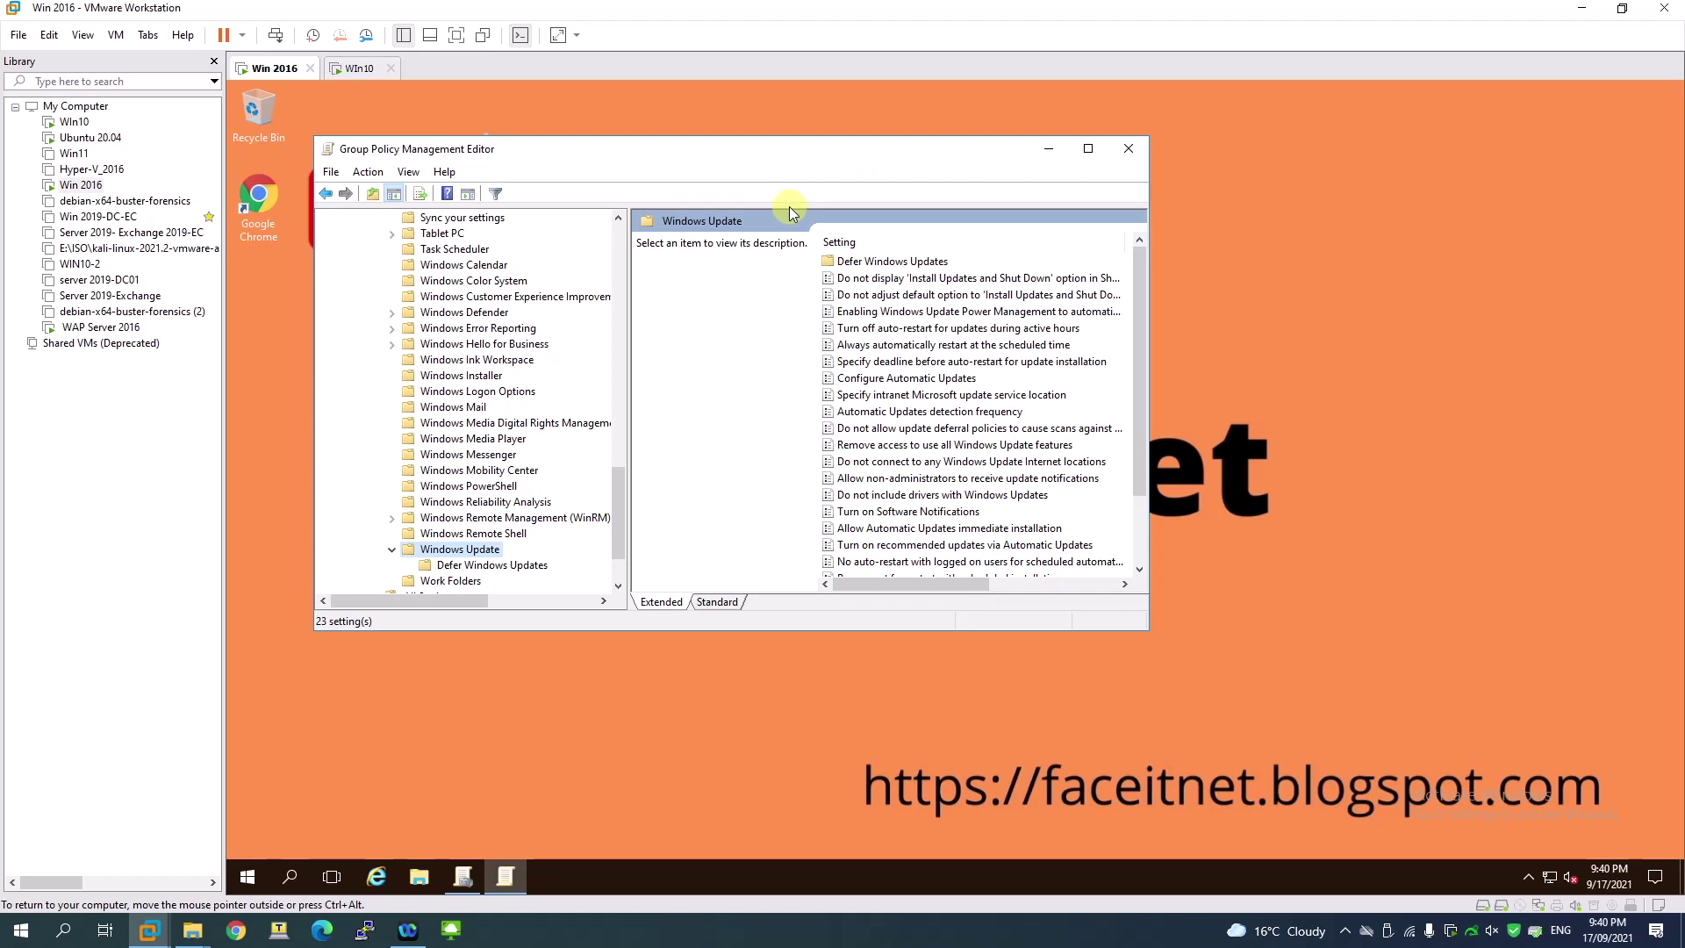
Open the 'No auto-restart with logged on users' policy, revealing the State column.
click(1014, 561)
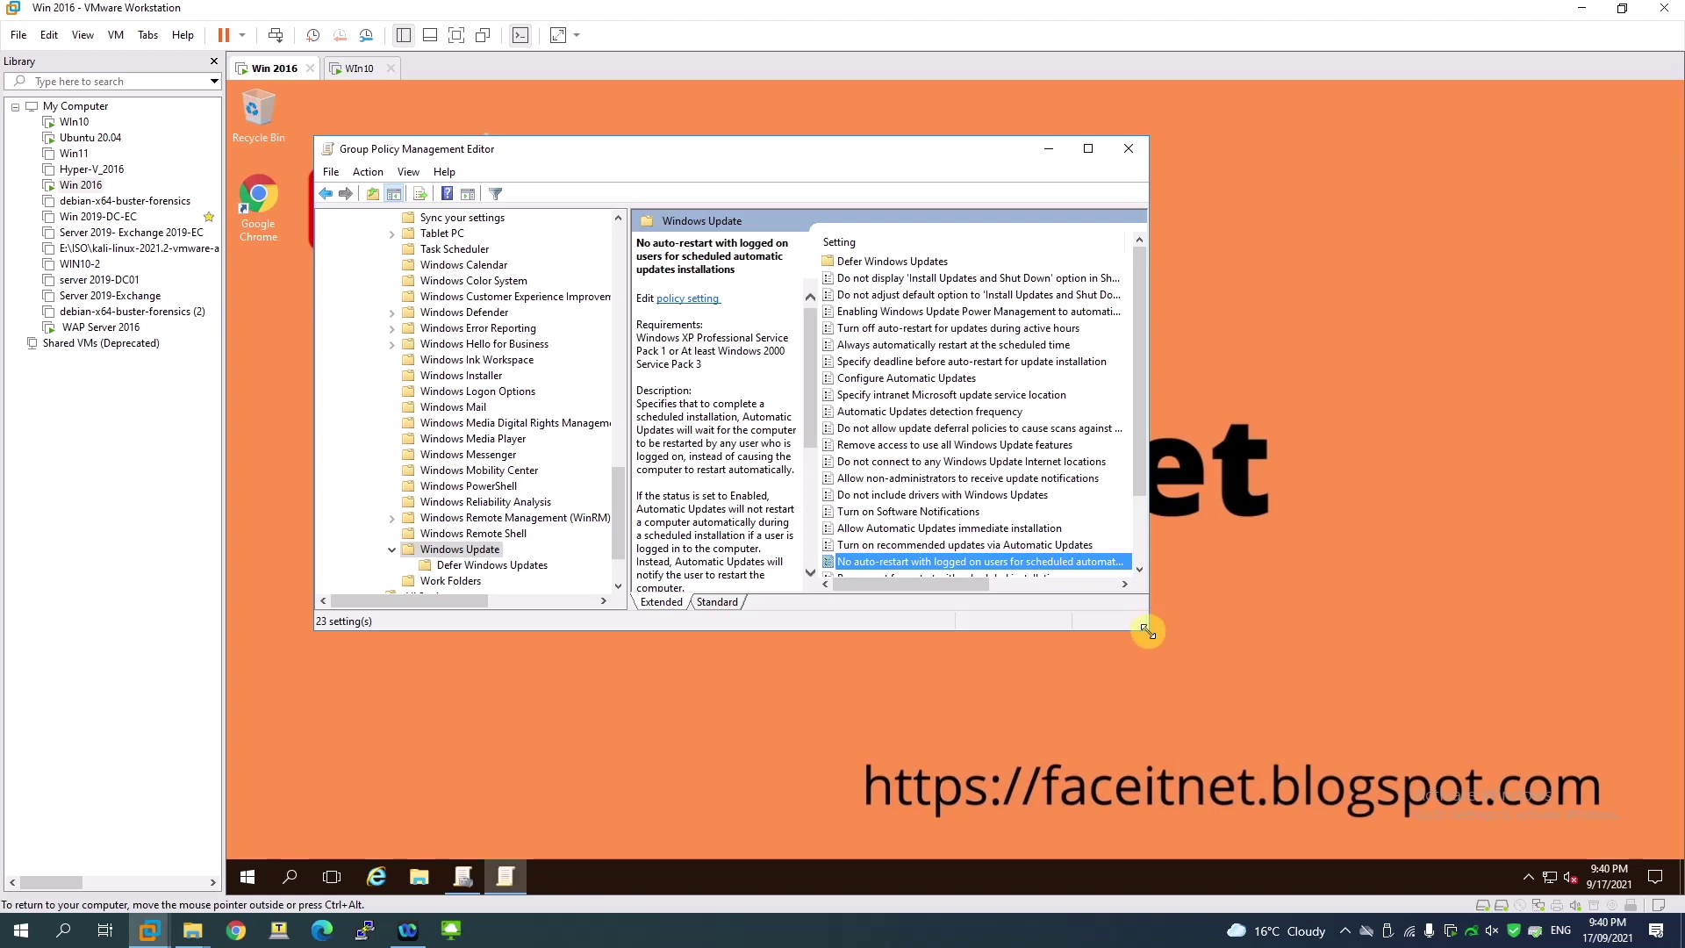
drag(1145, 629, 1474, 698)
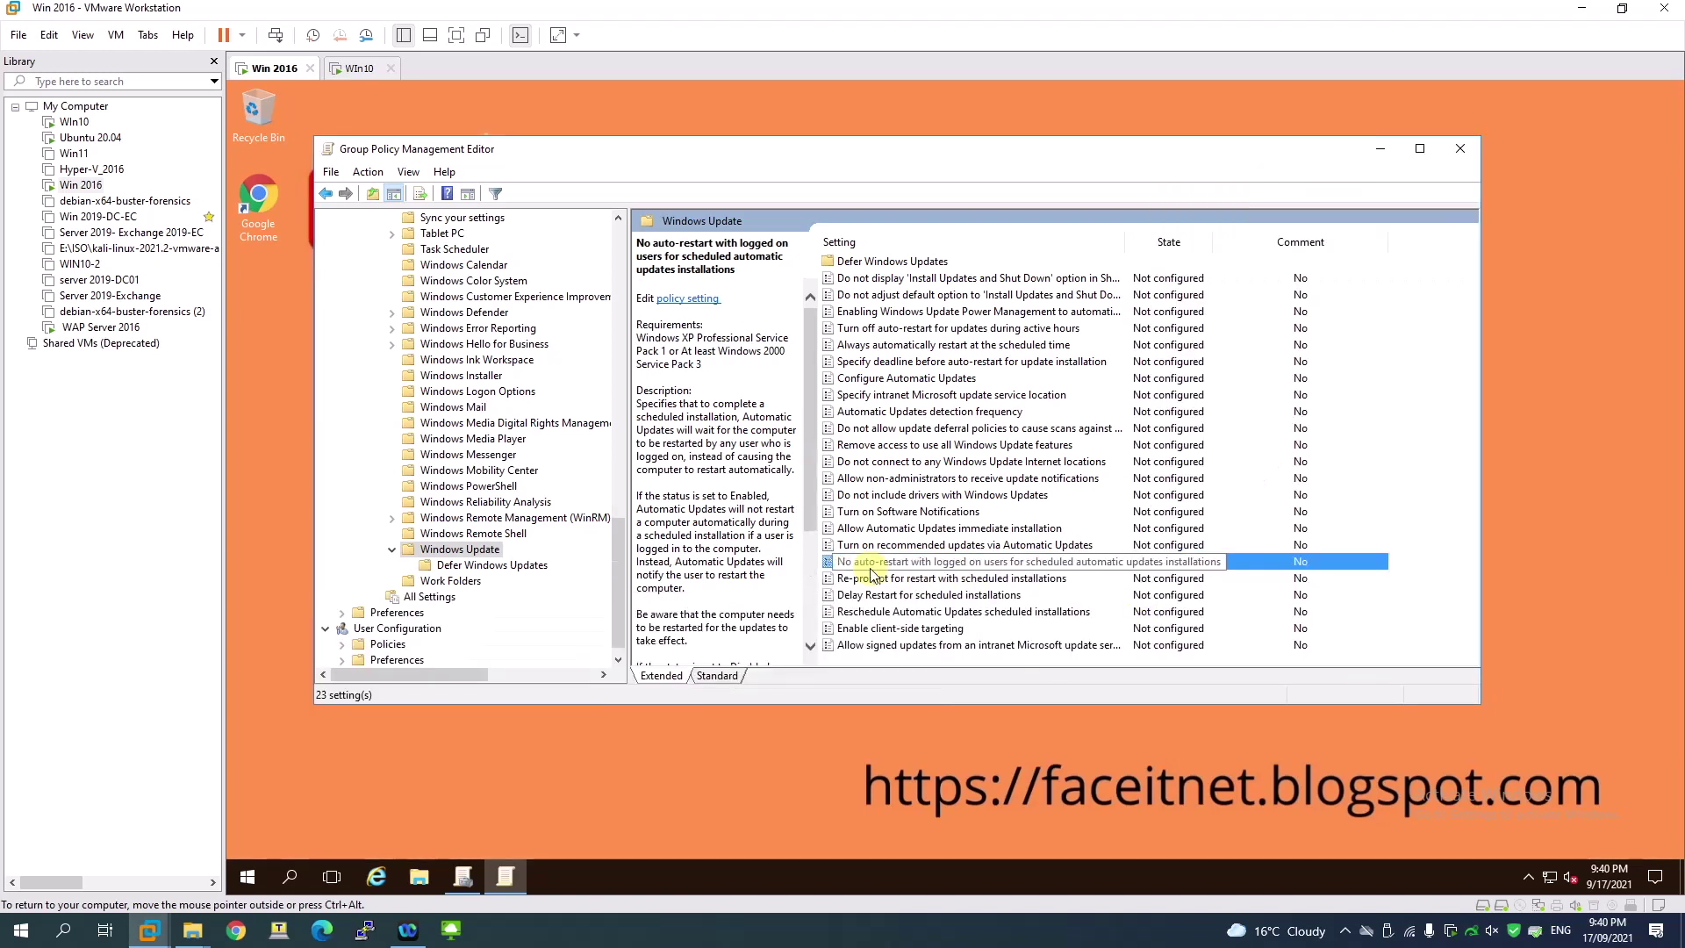
double_click(924, 563)
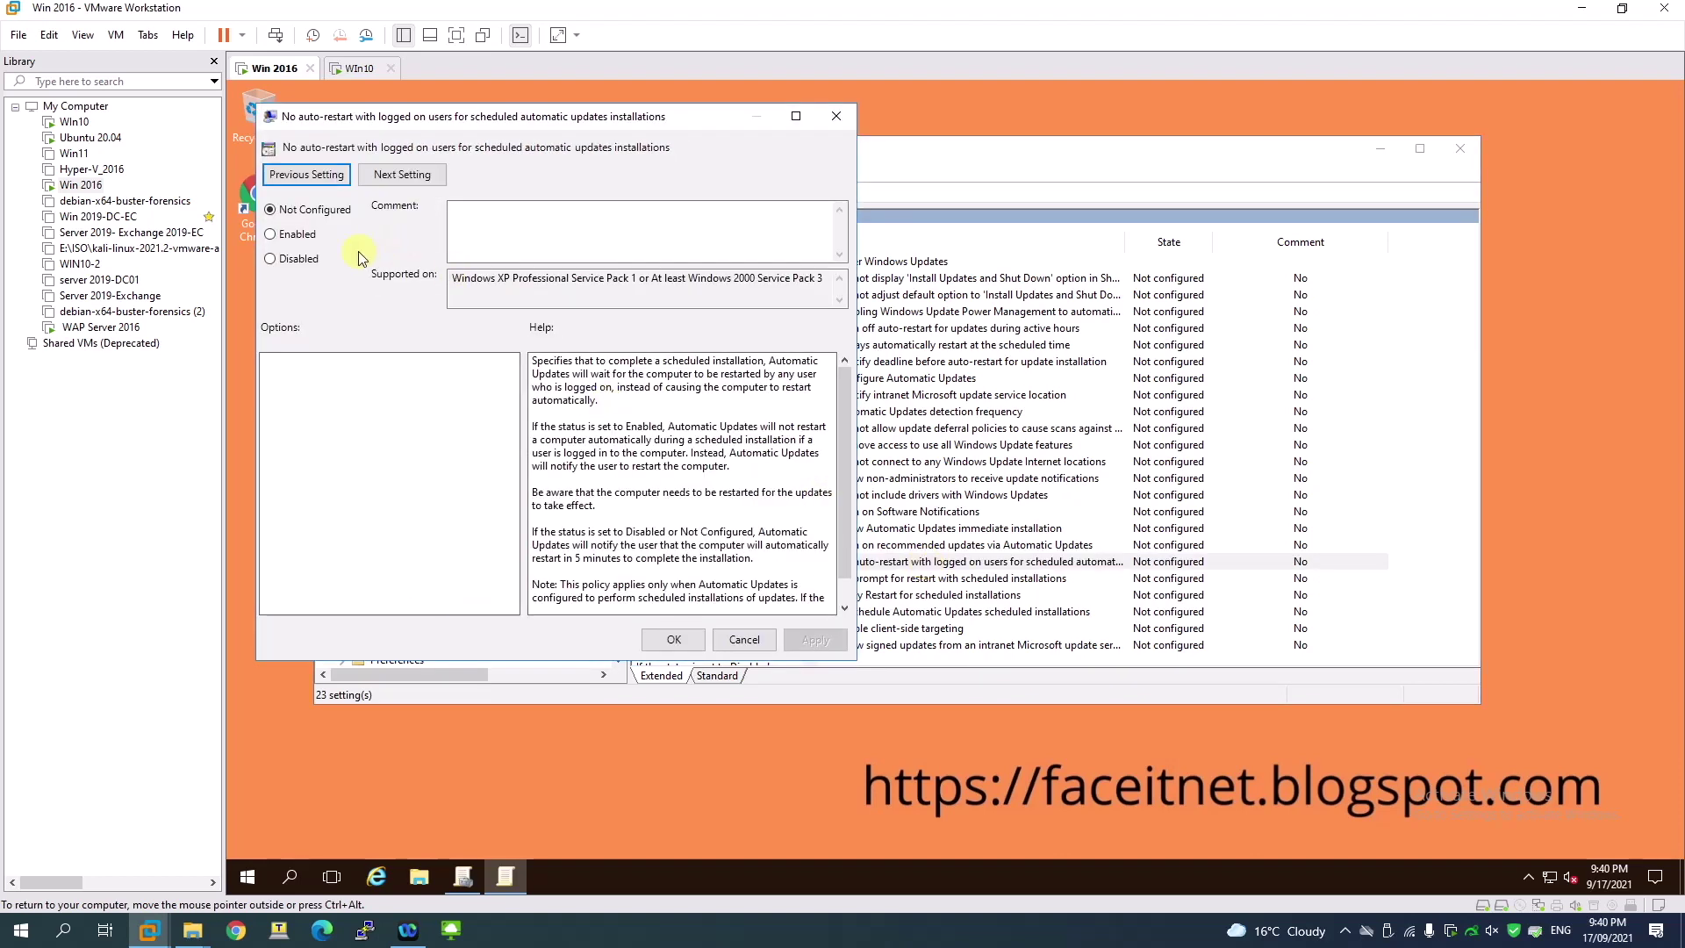
Set the no-auto-restart policy to Enabled and save it.
click(296, 234)
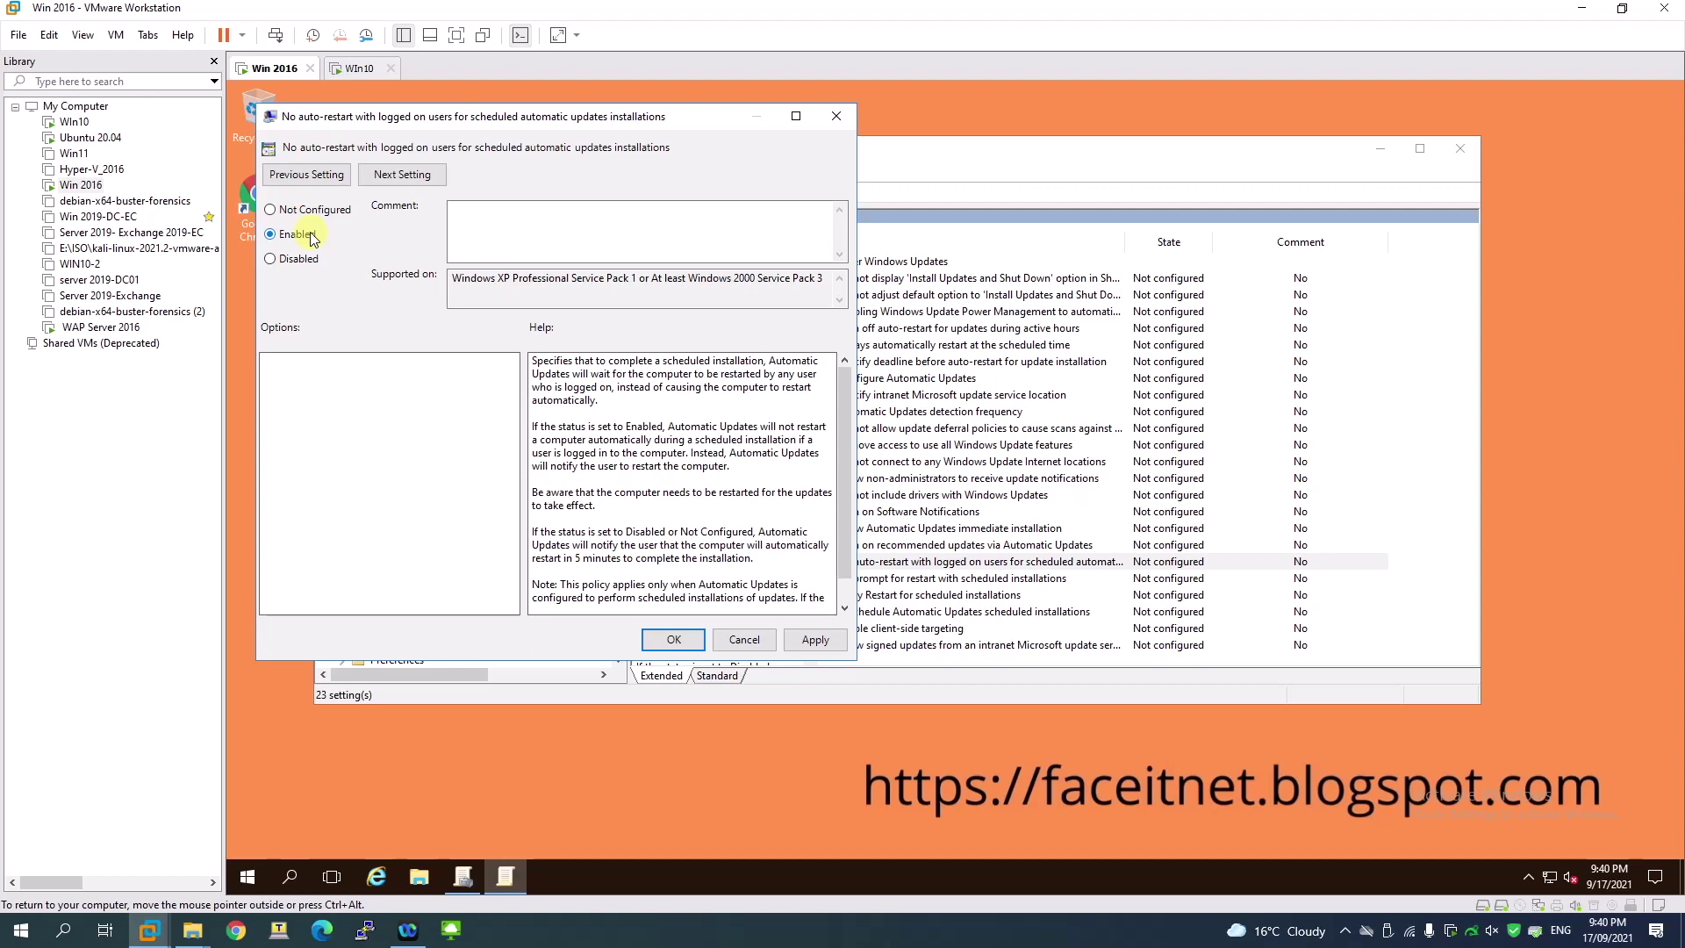
click(675, 641)
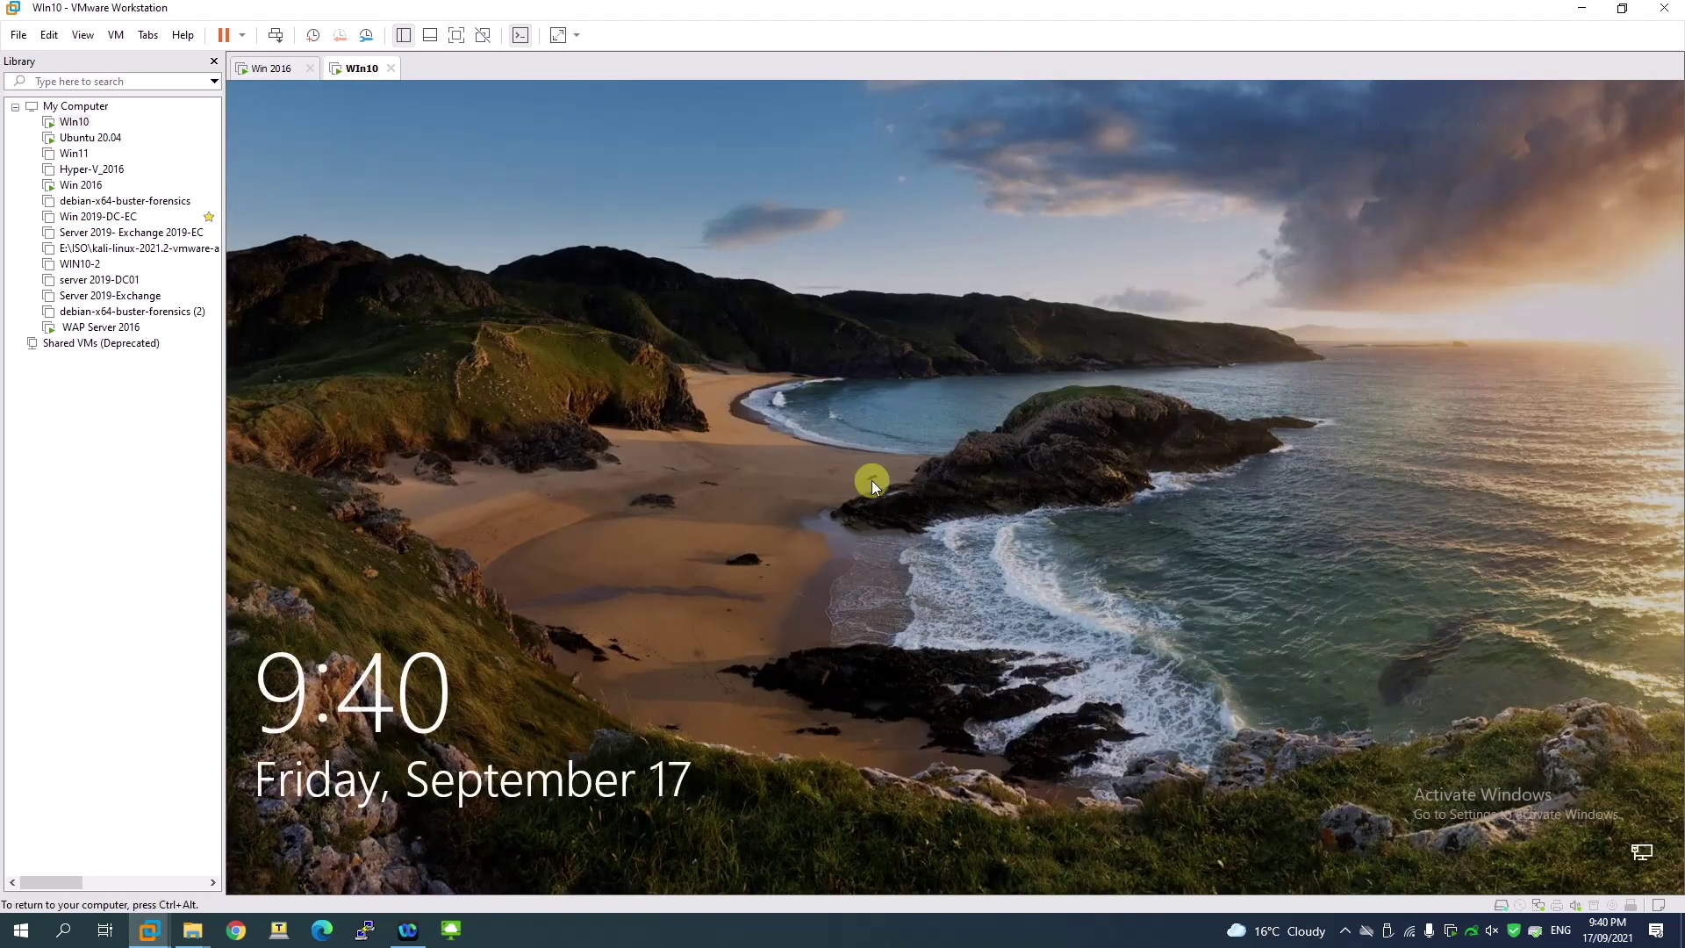
Sign in to Win10 as IT, close Edge, and open the search box.
click(871, 481)
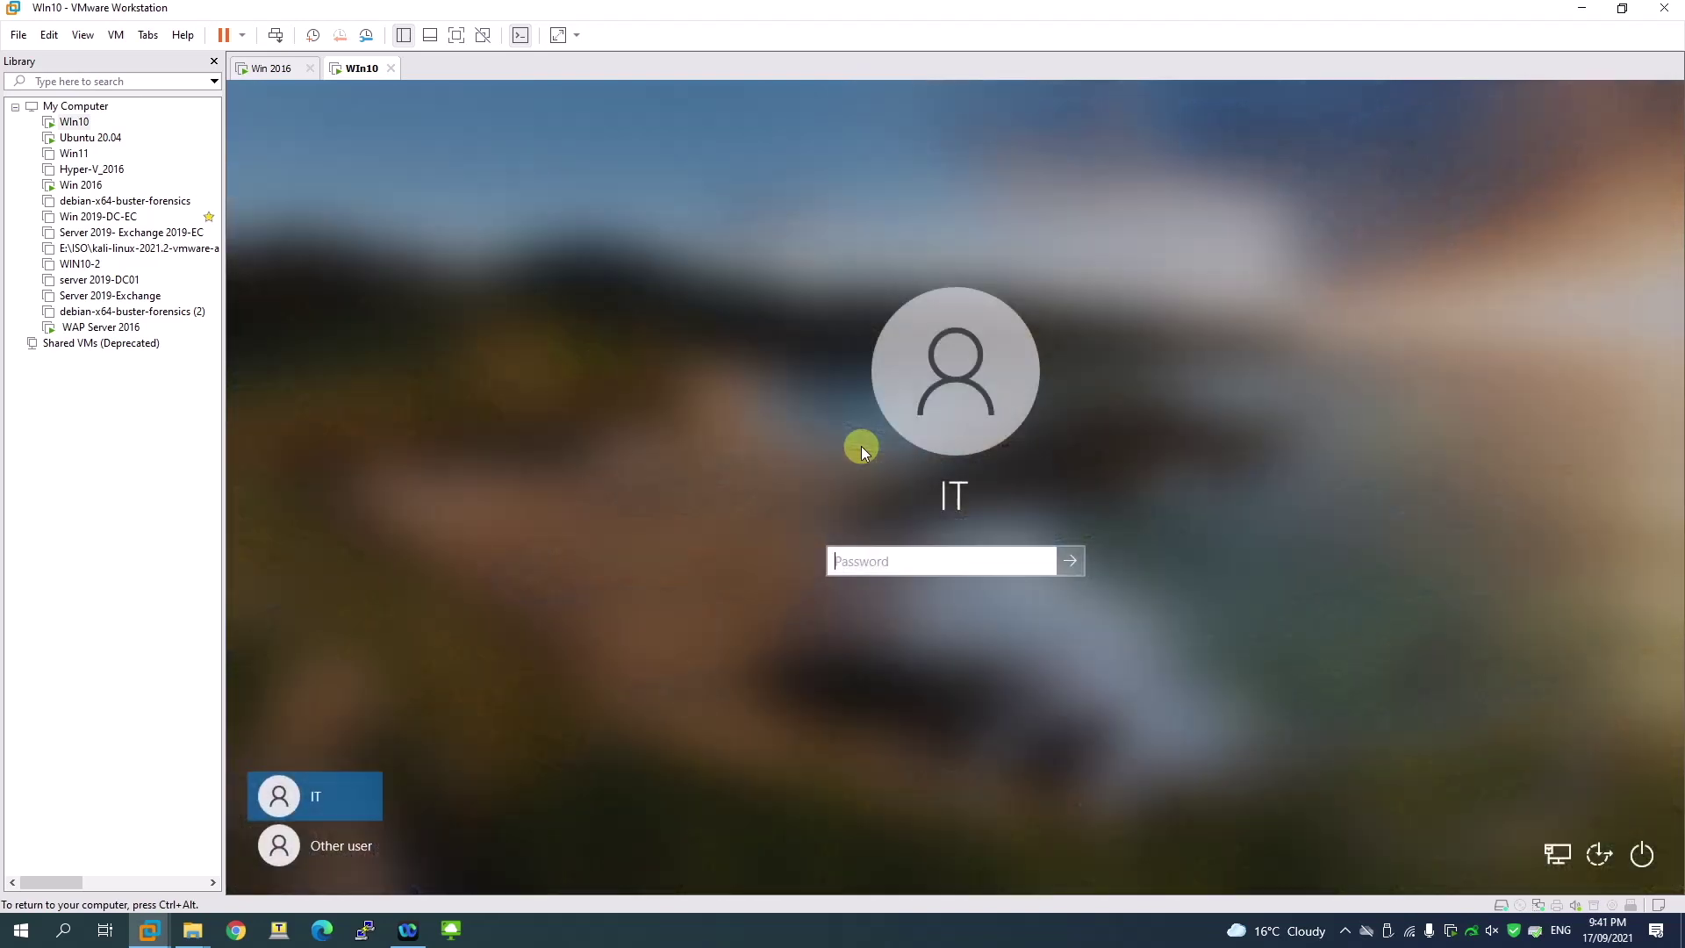
text(•••••••)
key(Return)
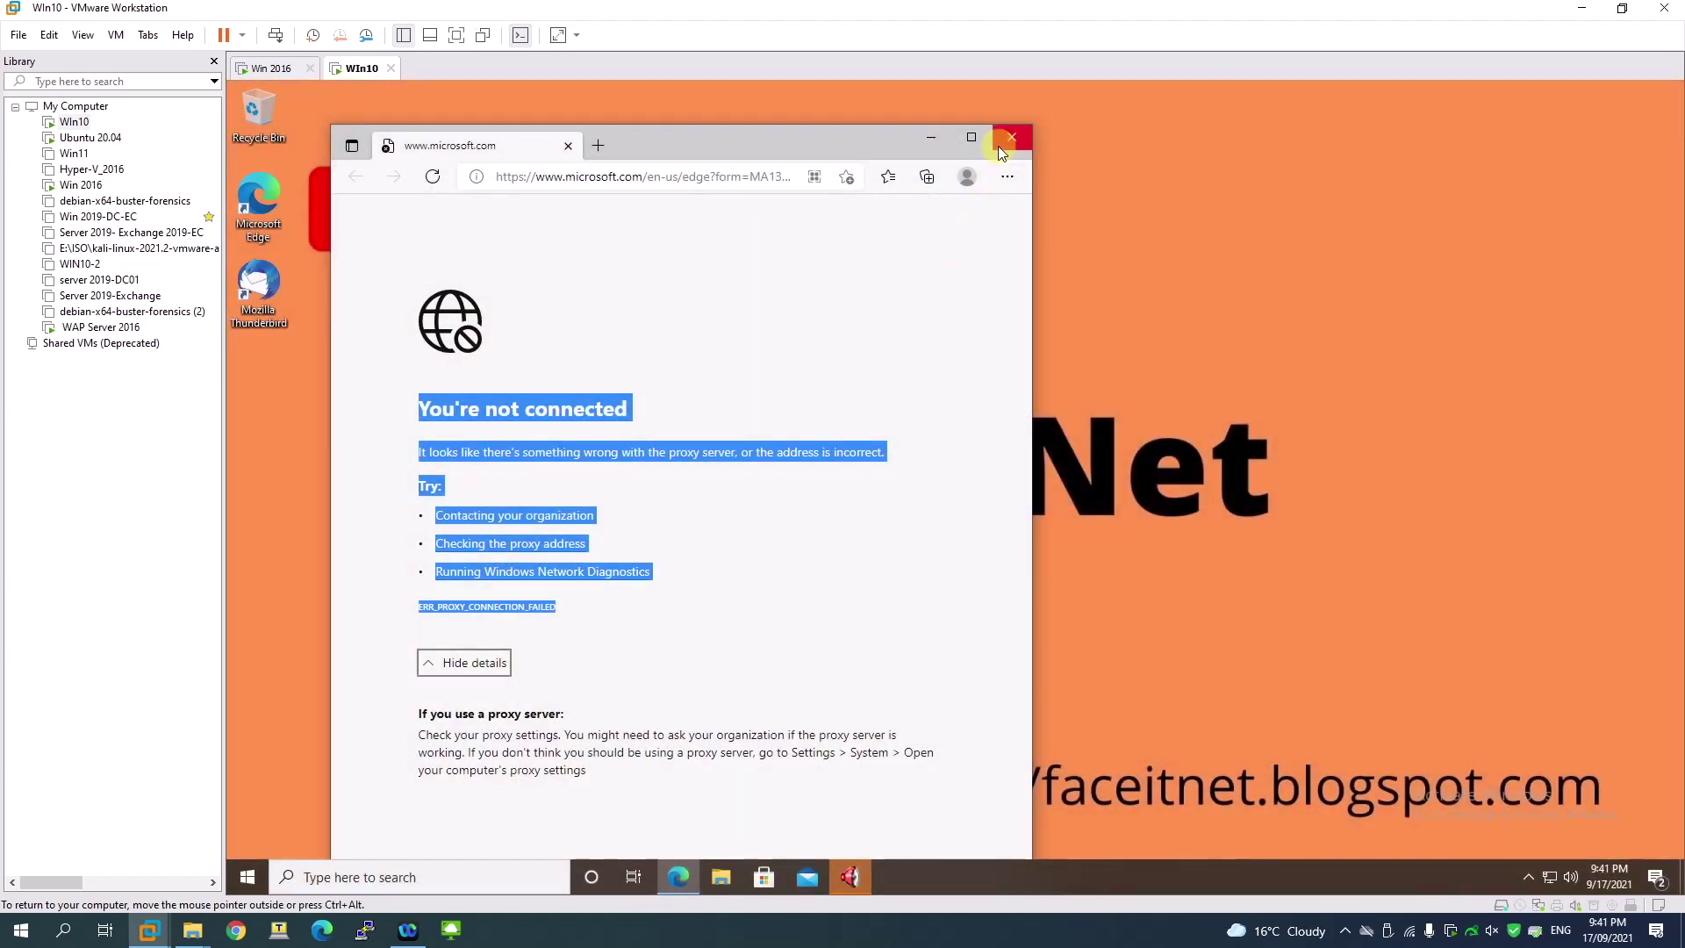
click(1010, 137)
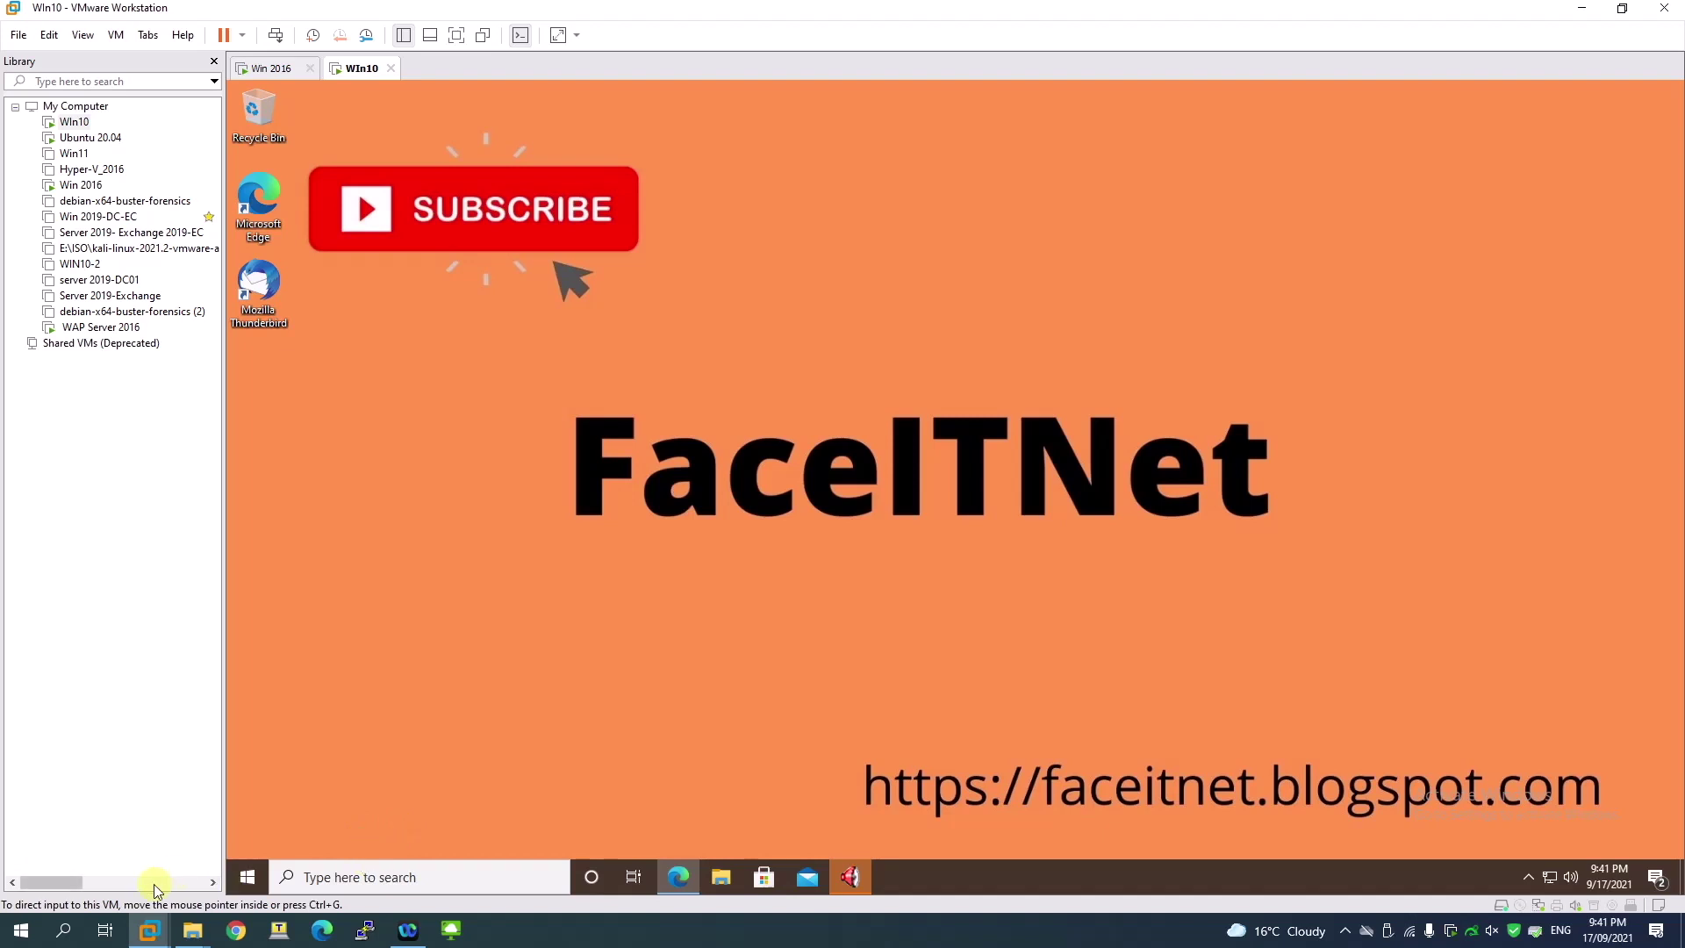
click(245, 878)
click(246, 877)
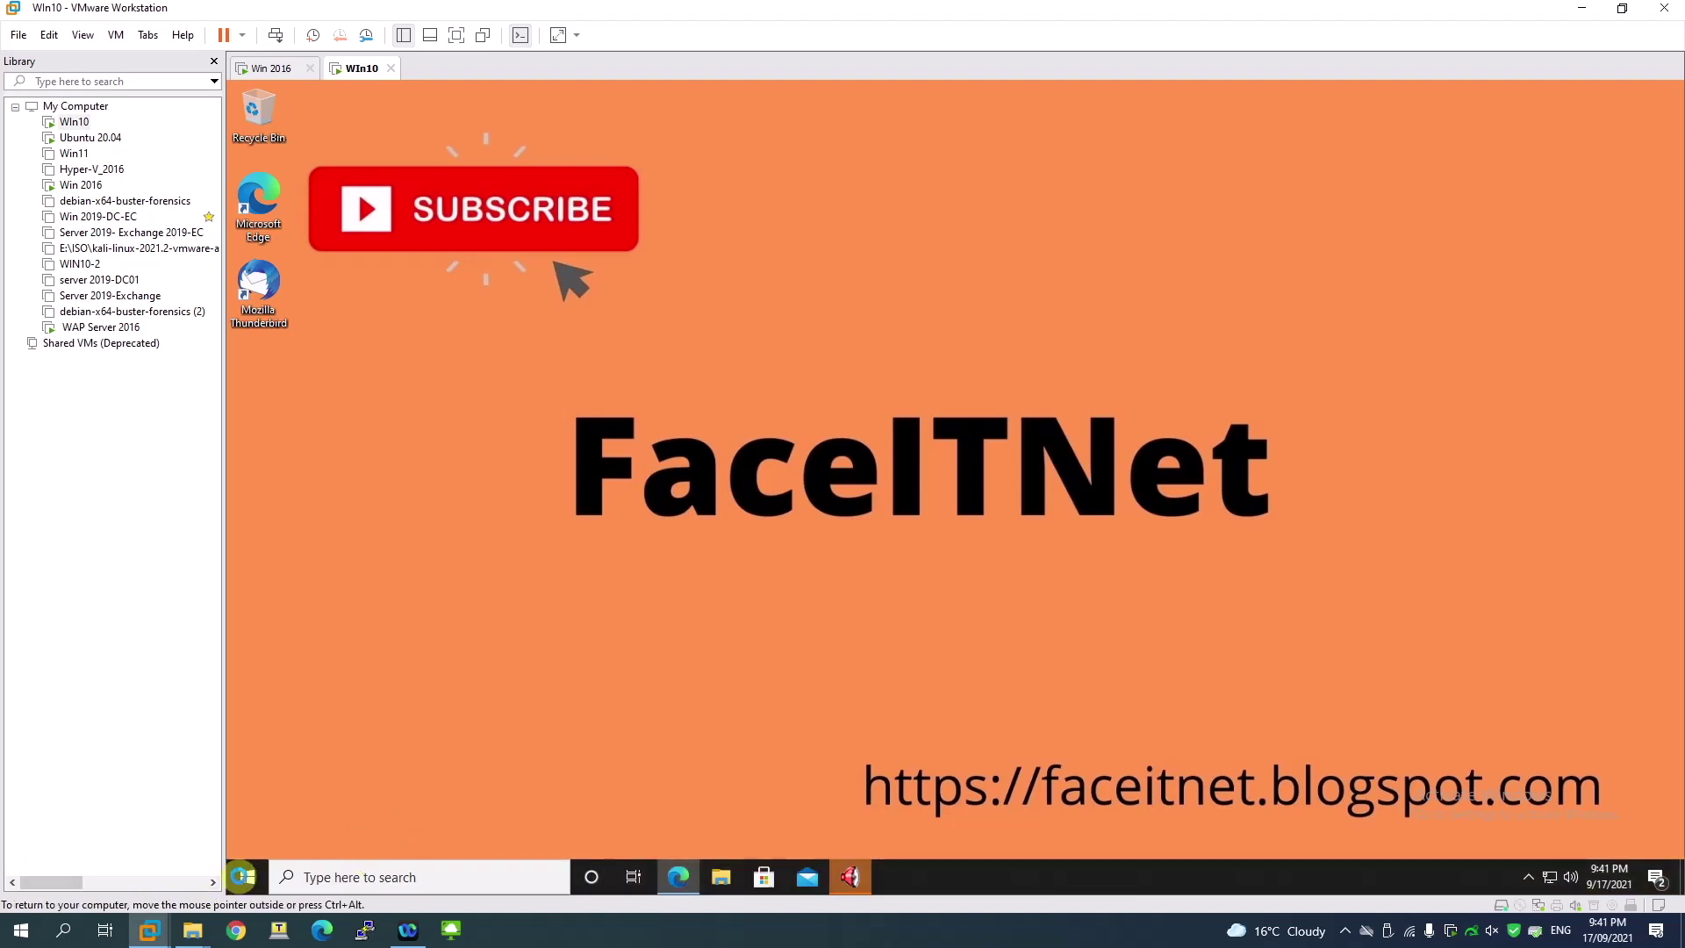
text(cmd)
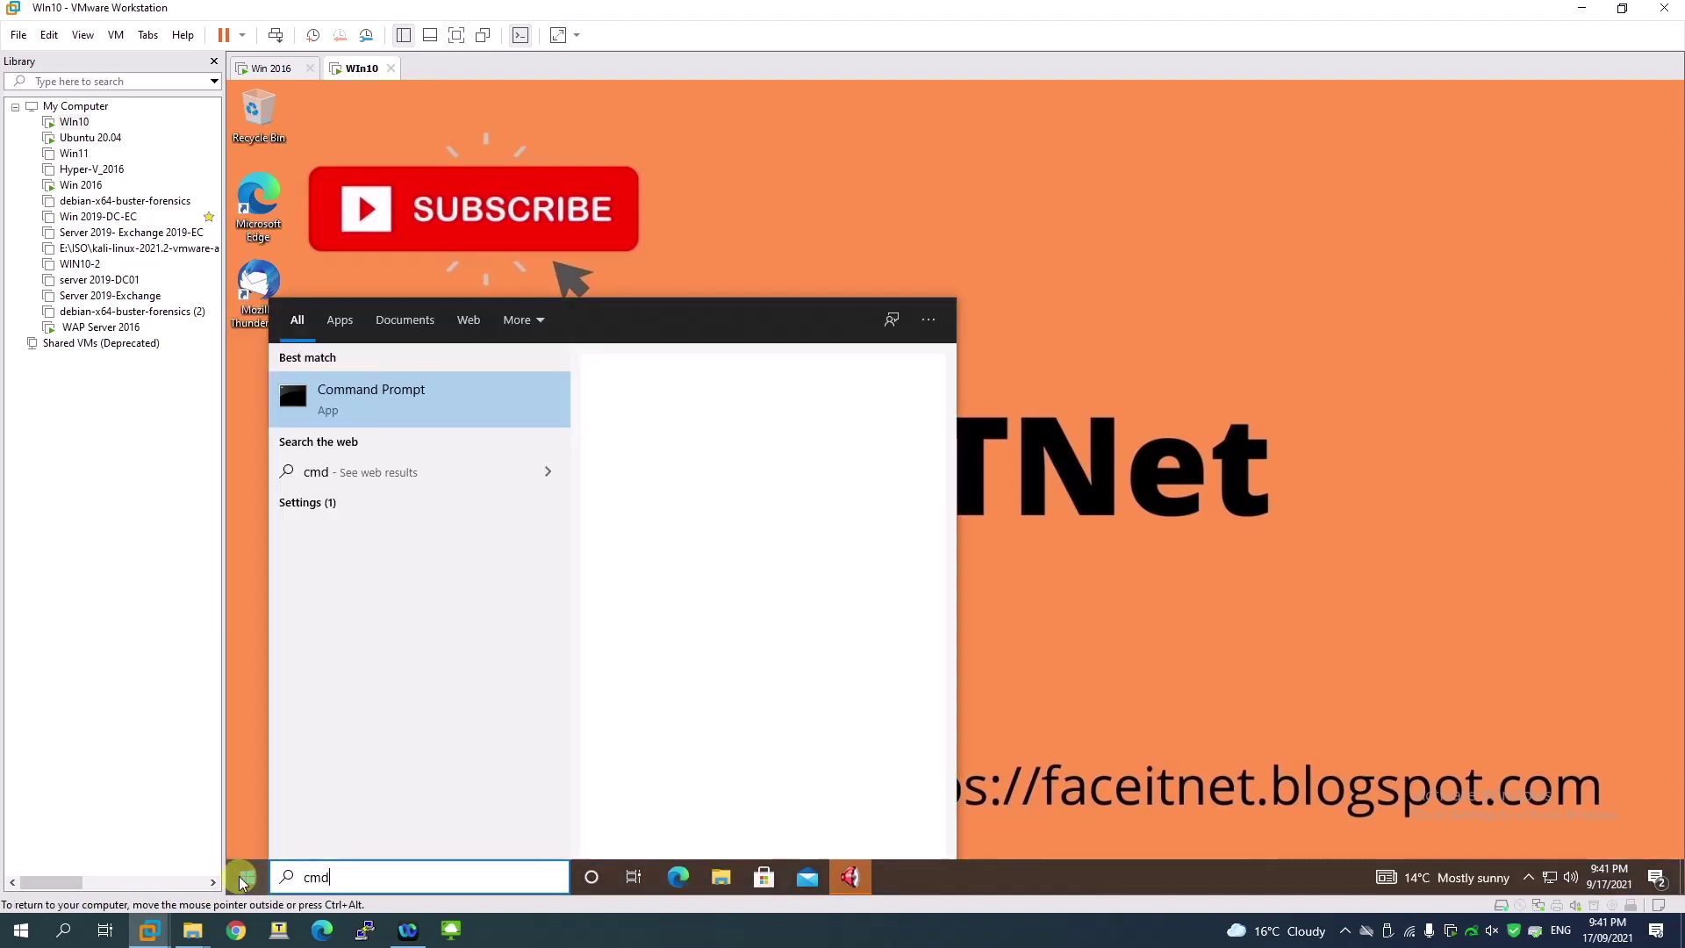
Run gpupdate /force in Command Prompt on the Win10 client.
key(Return)
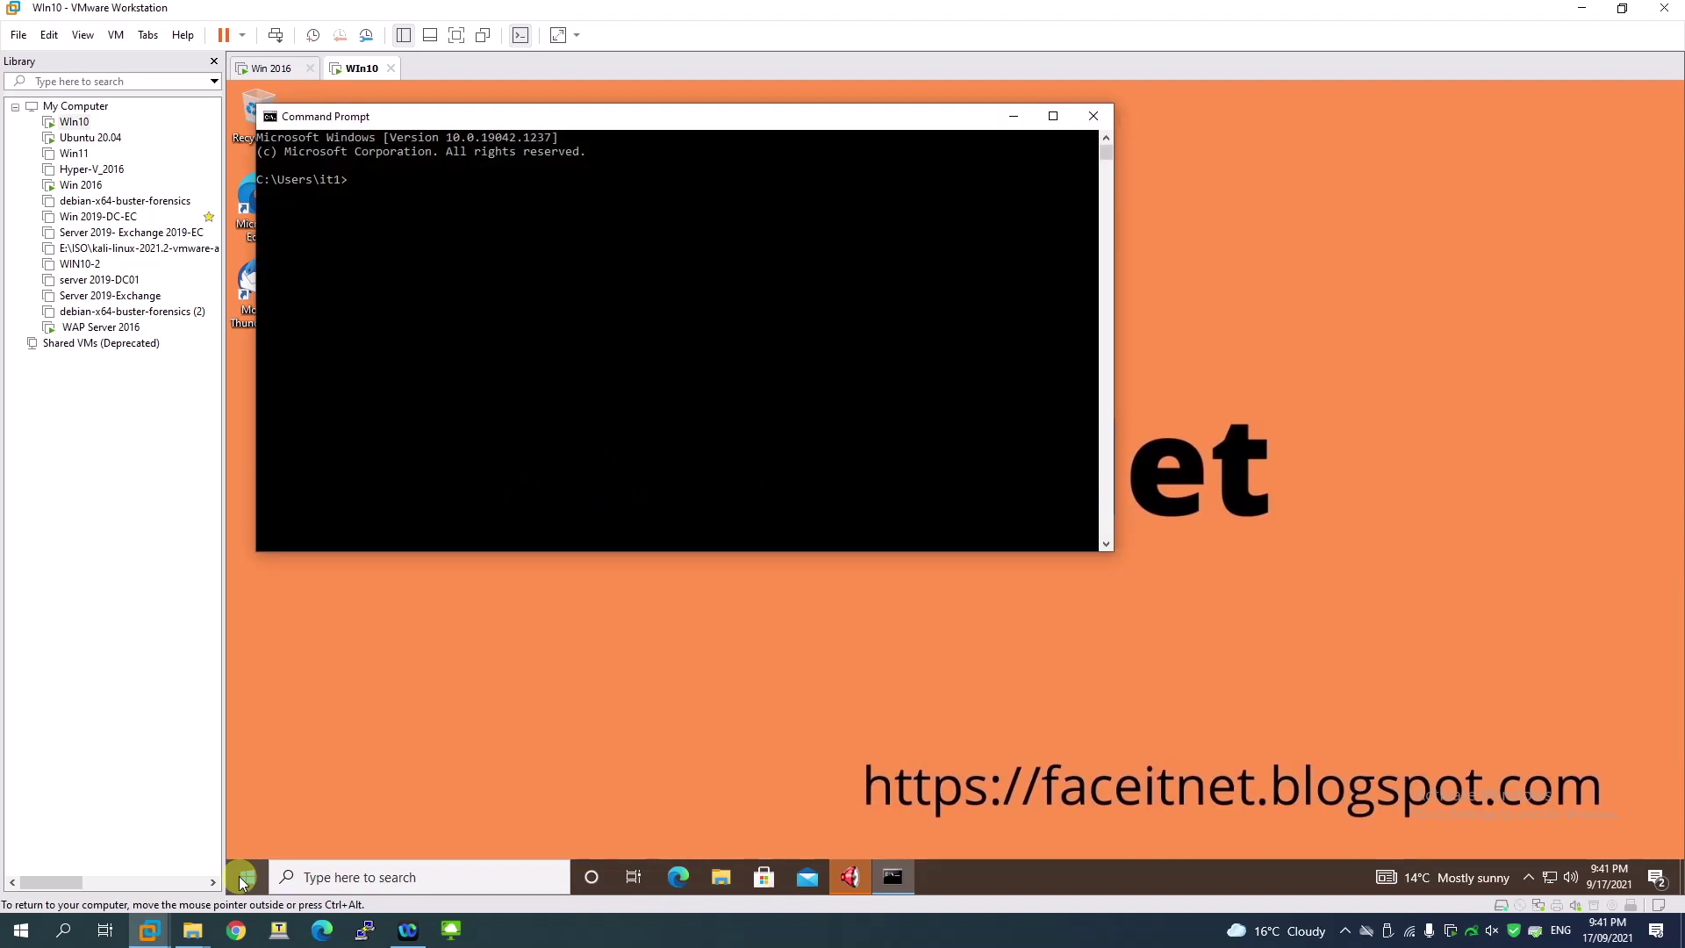
text(gpupda)
text(te /)
text(force)
key(Return)
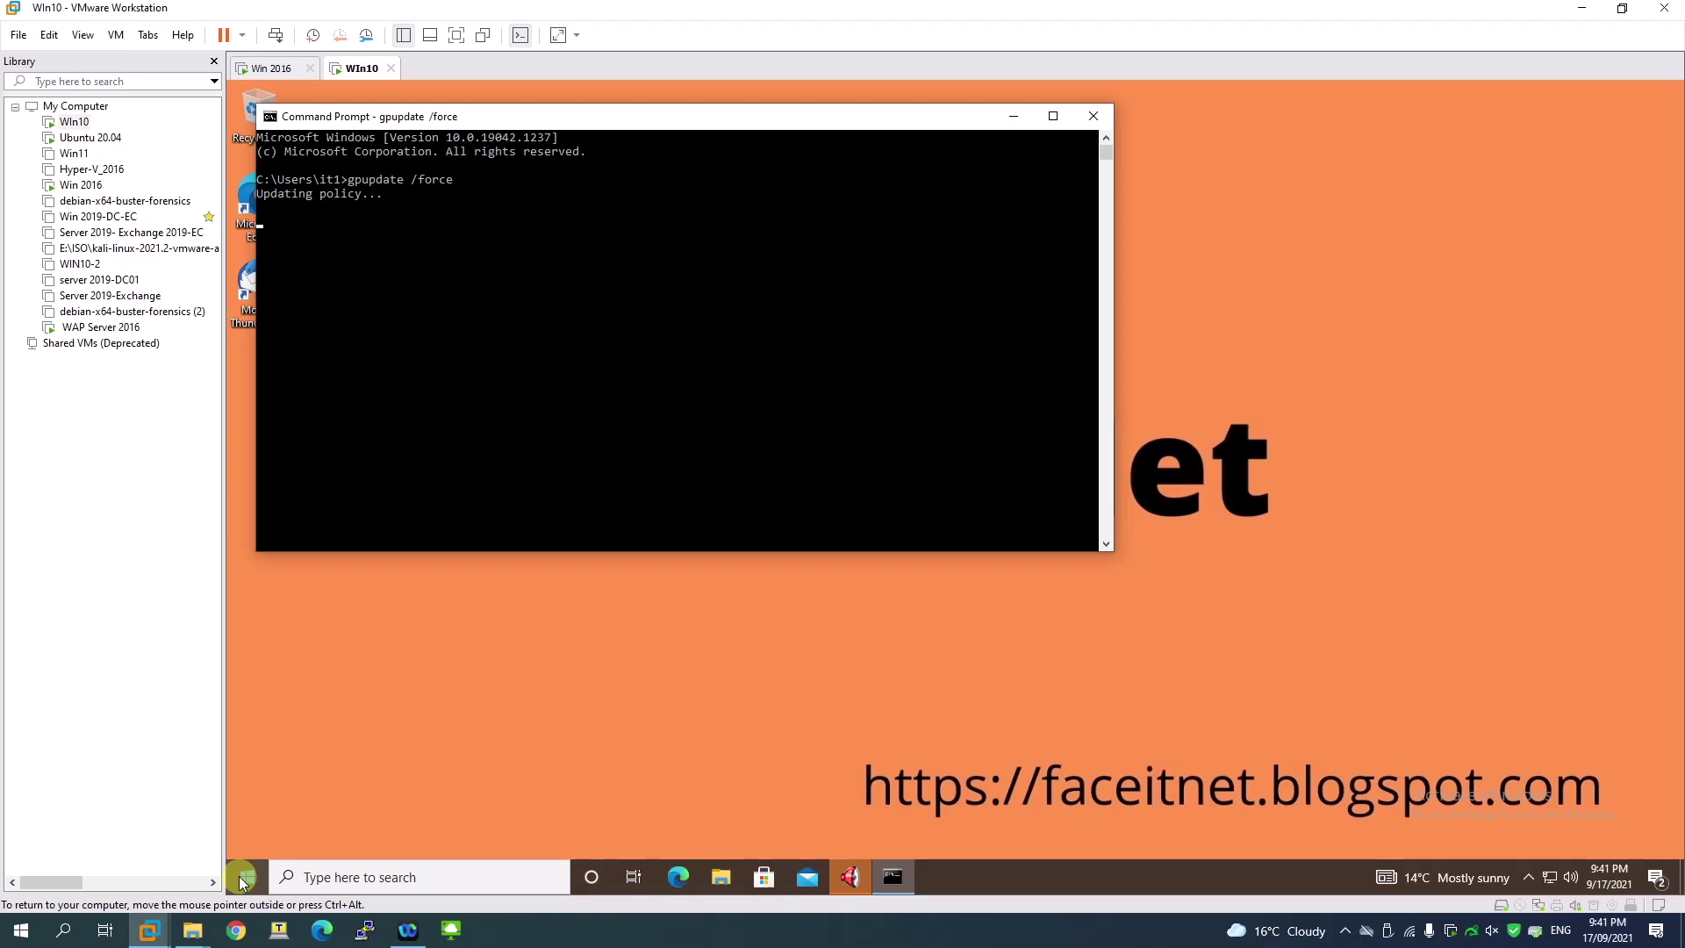
click(273, 68)
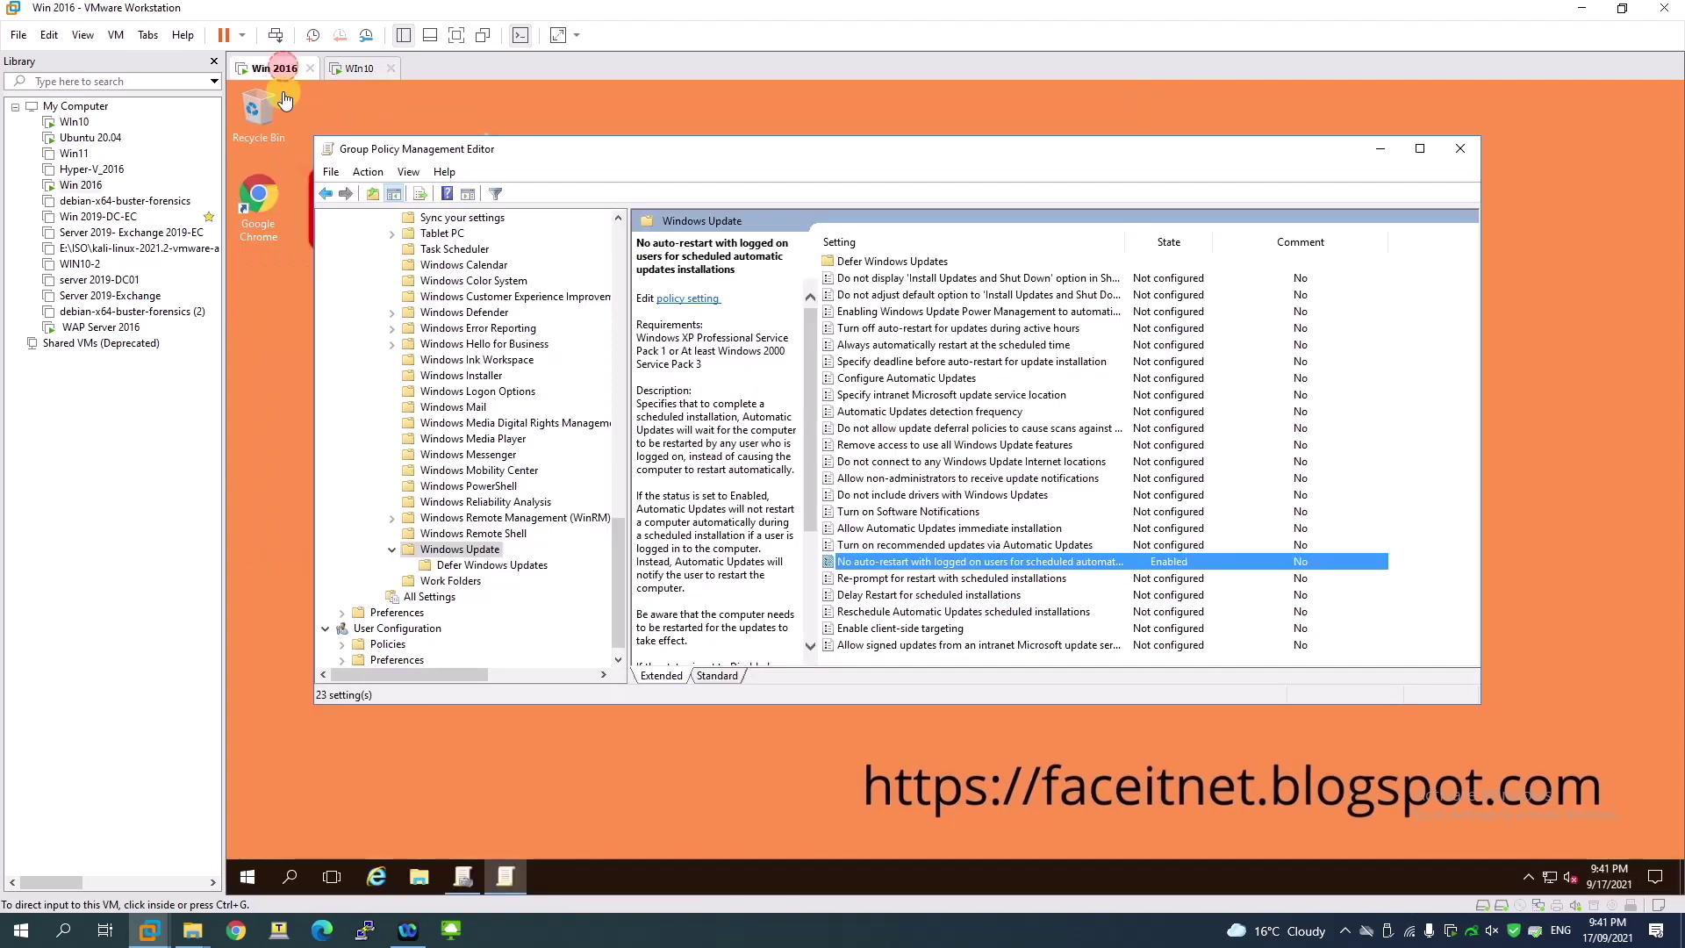
Link DisableForceRestart to the IT OU on the server and check the link.
click(470, 880)
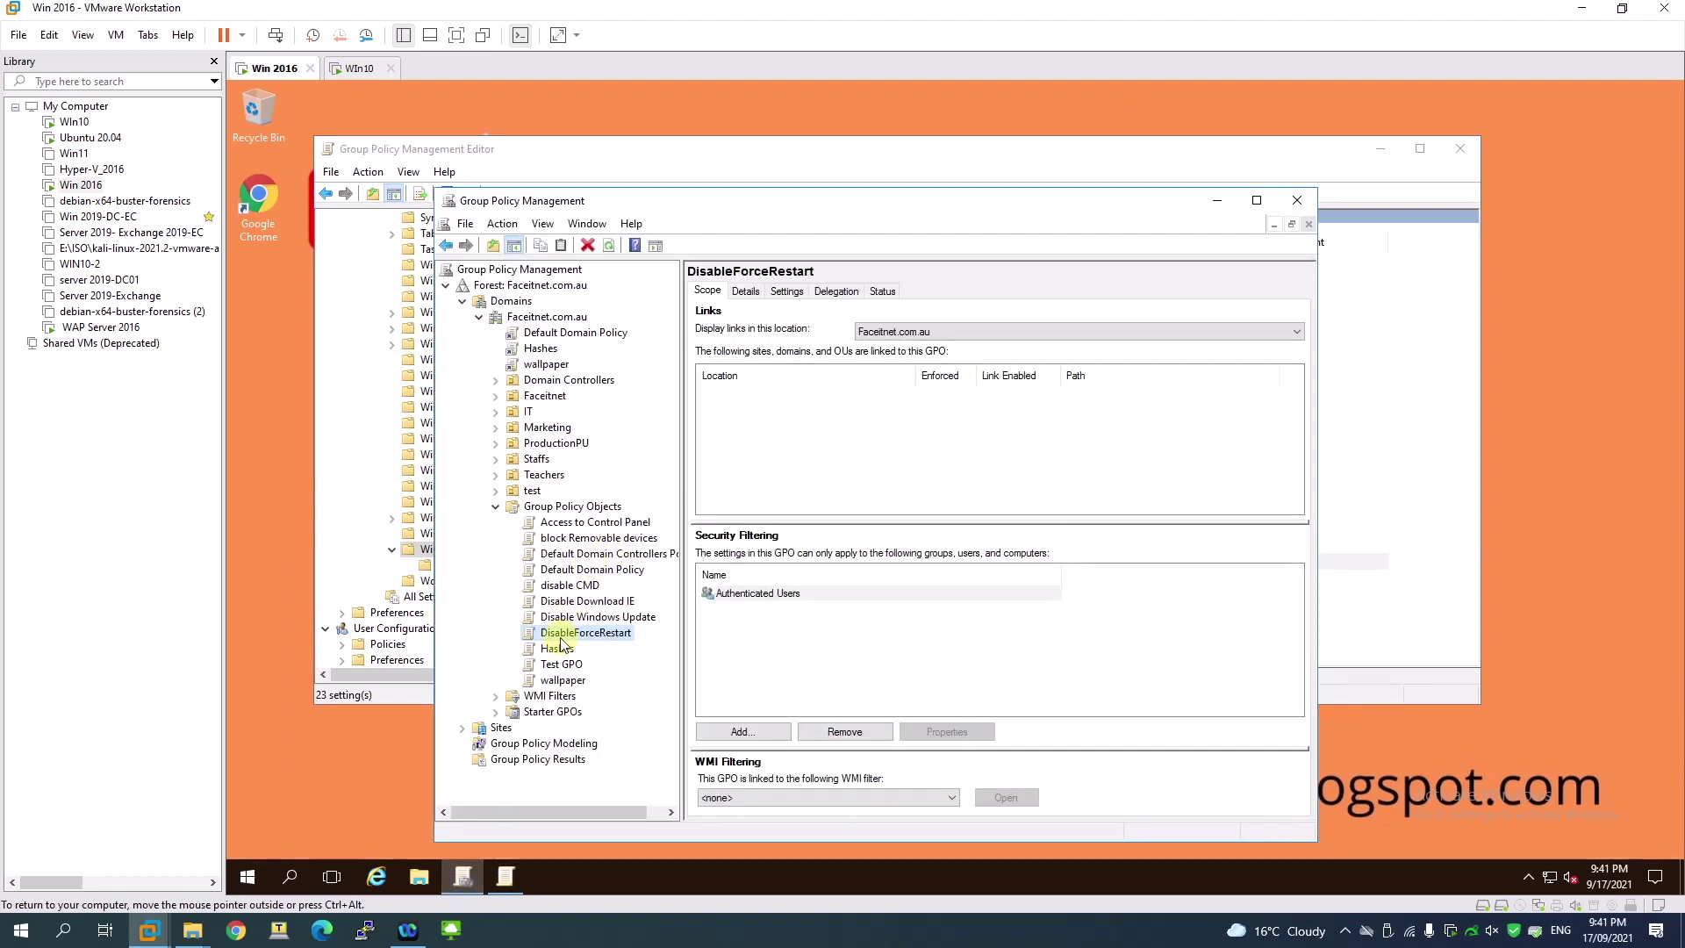
drag(585, 633, 527, 412)
click(918, 565)
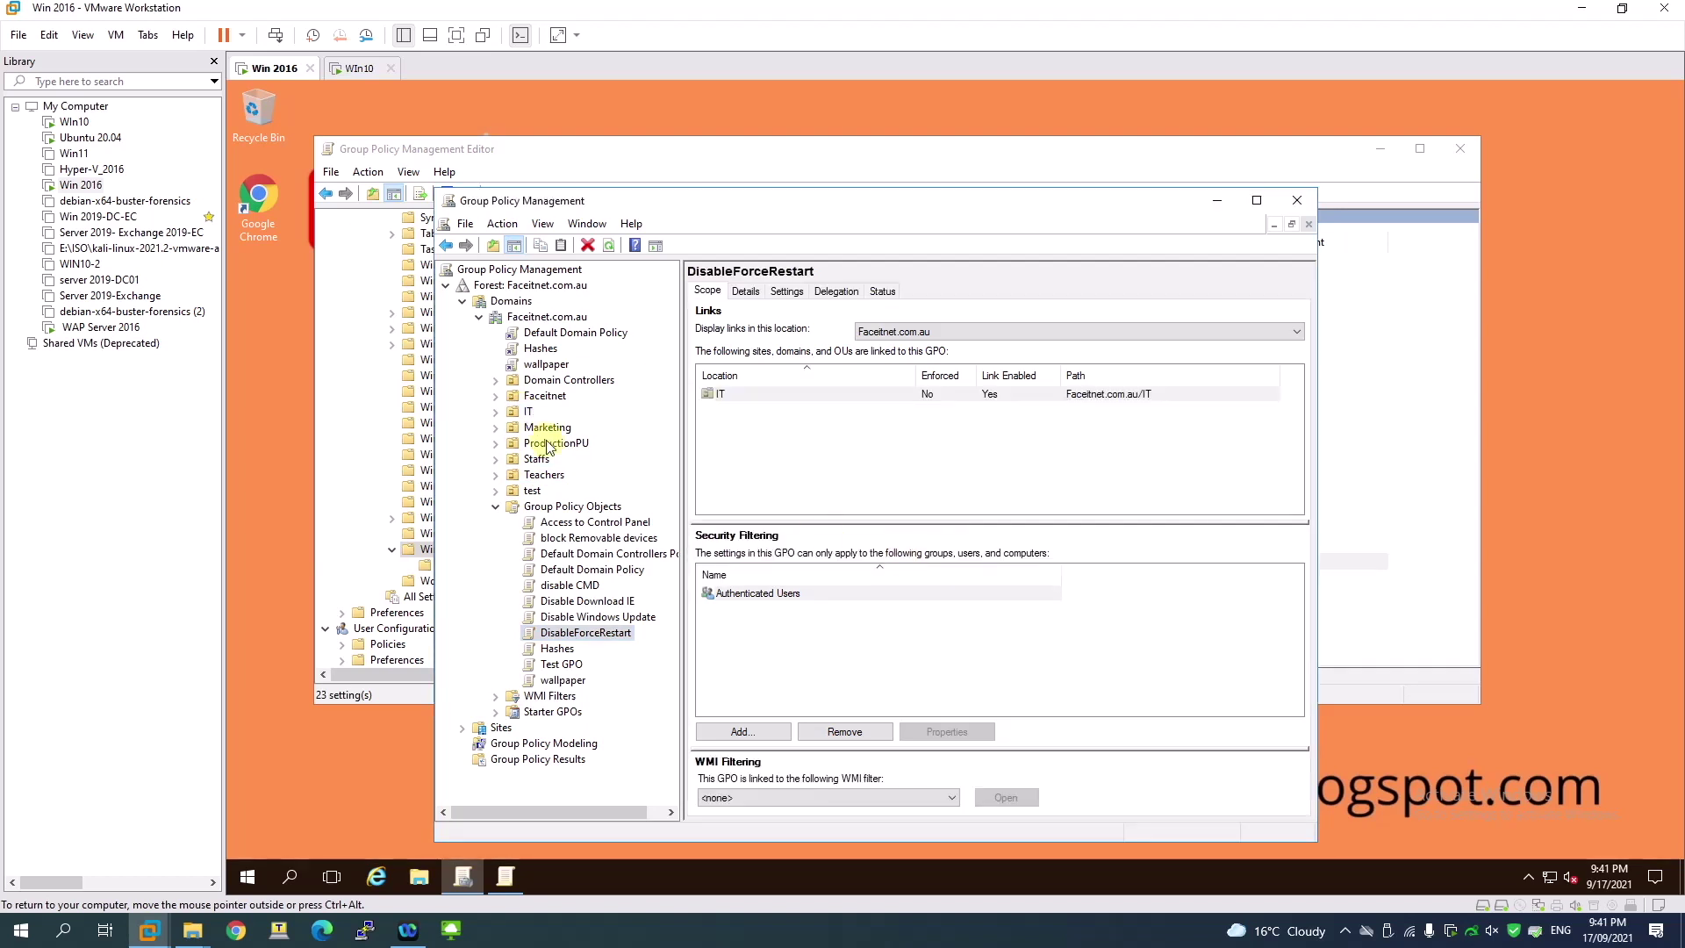
click(497, 413)
click(580, 428)
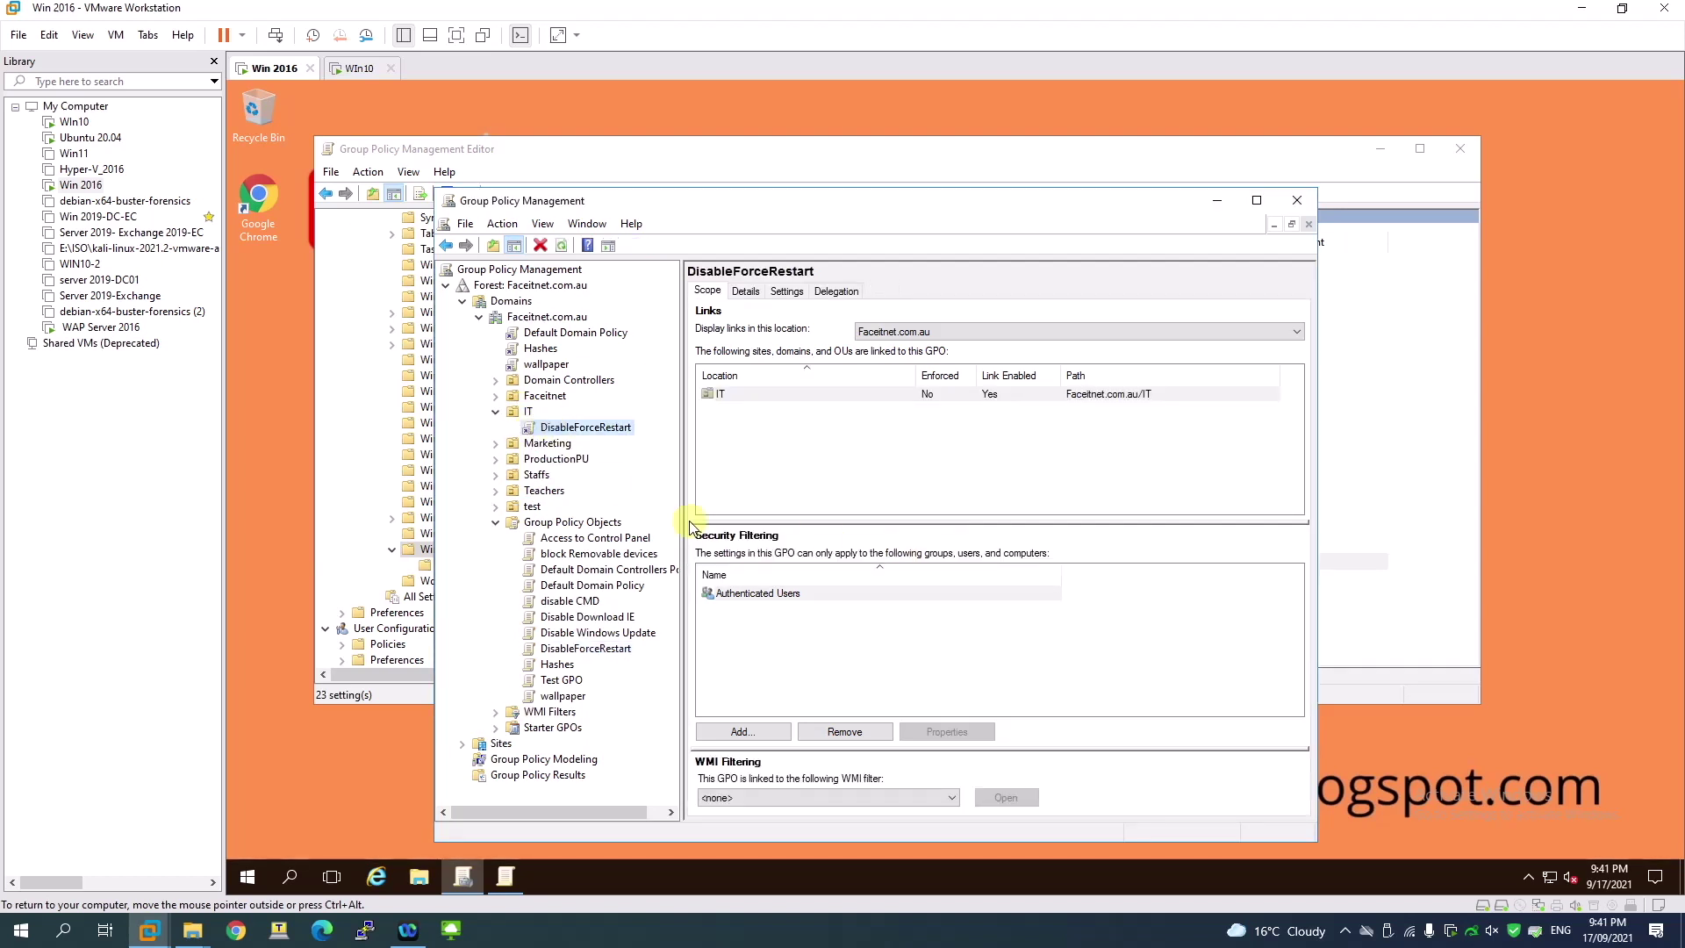
click(357, 66)
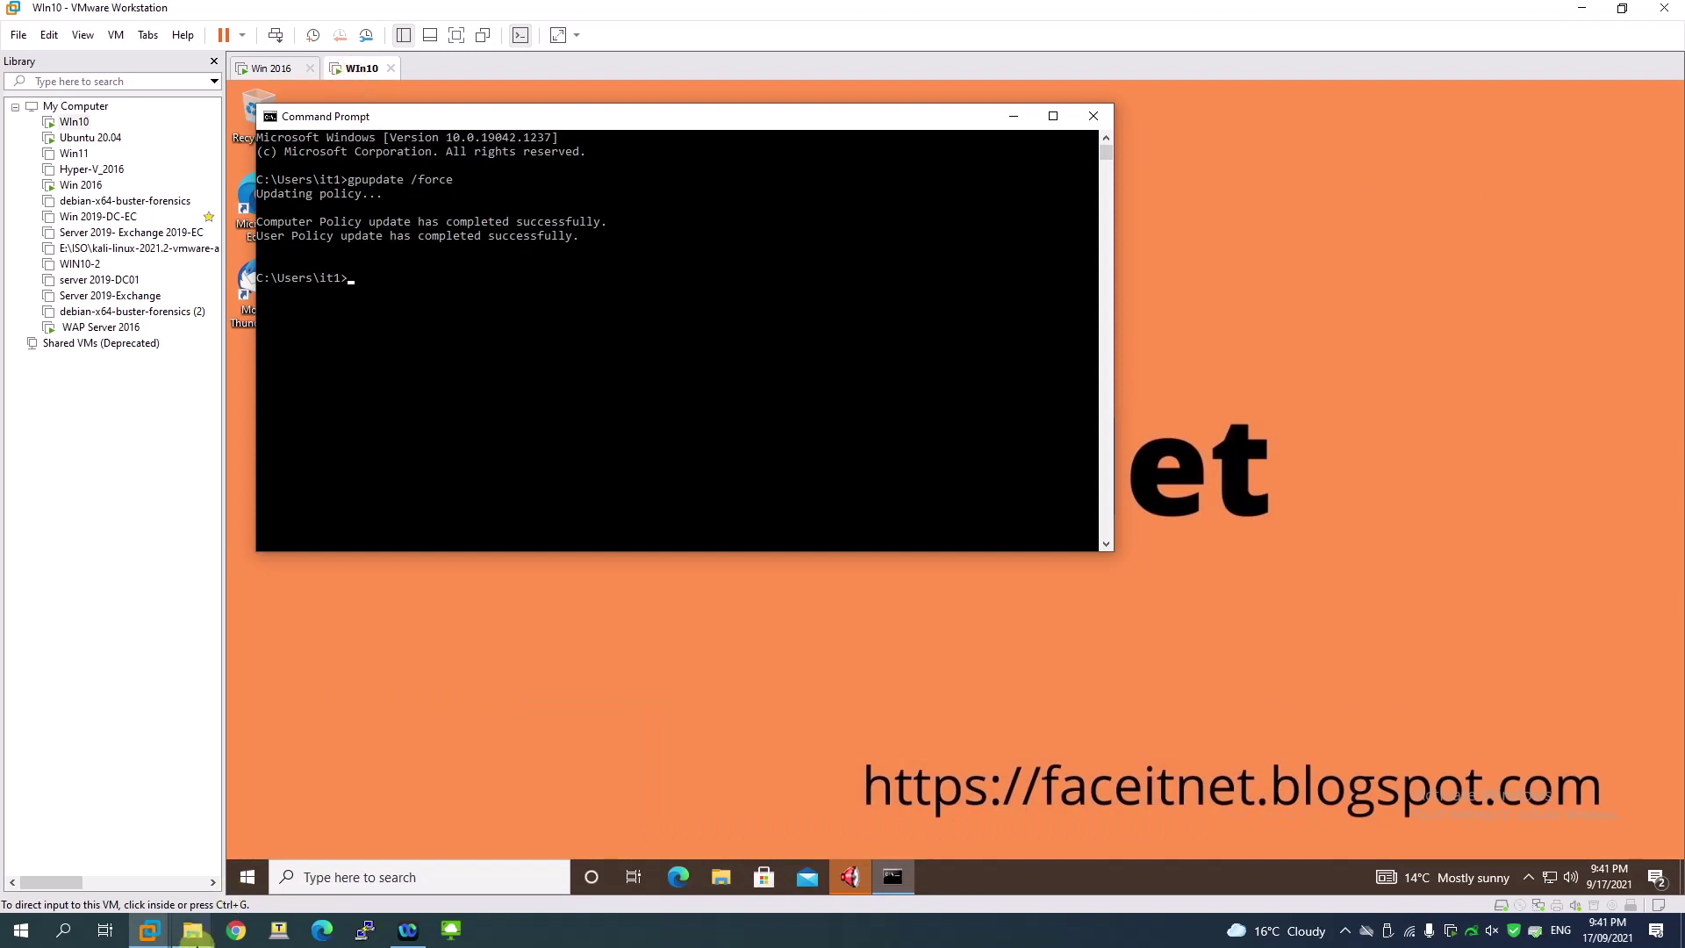
Rerun gpupdate /force, then run gpresult /r to list applied policies.
click(329, 276)
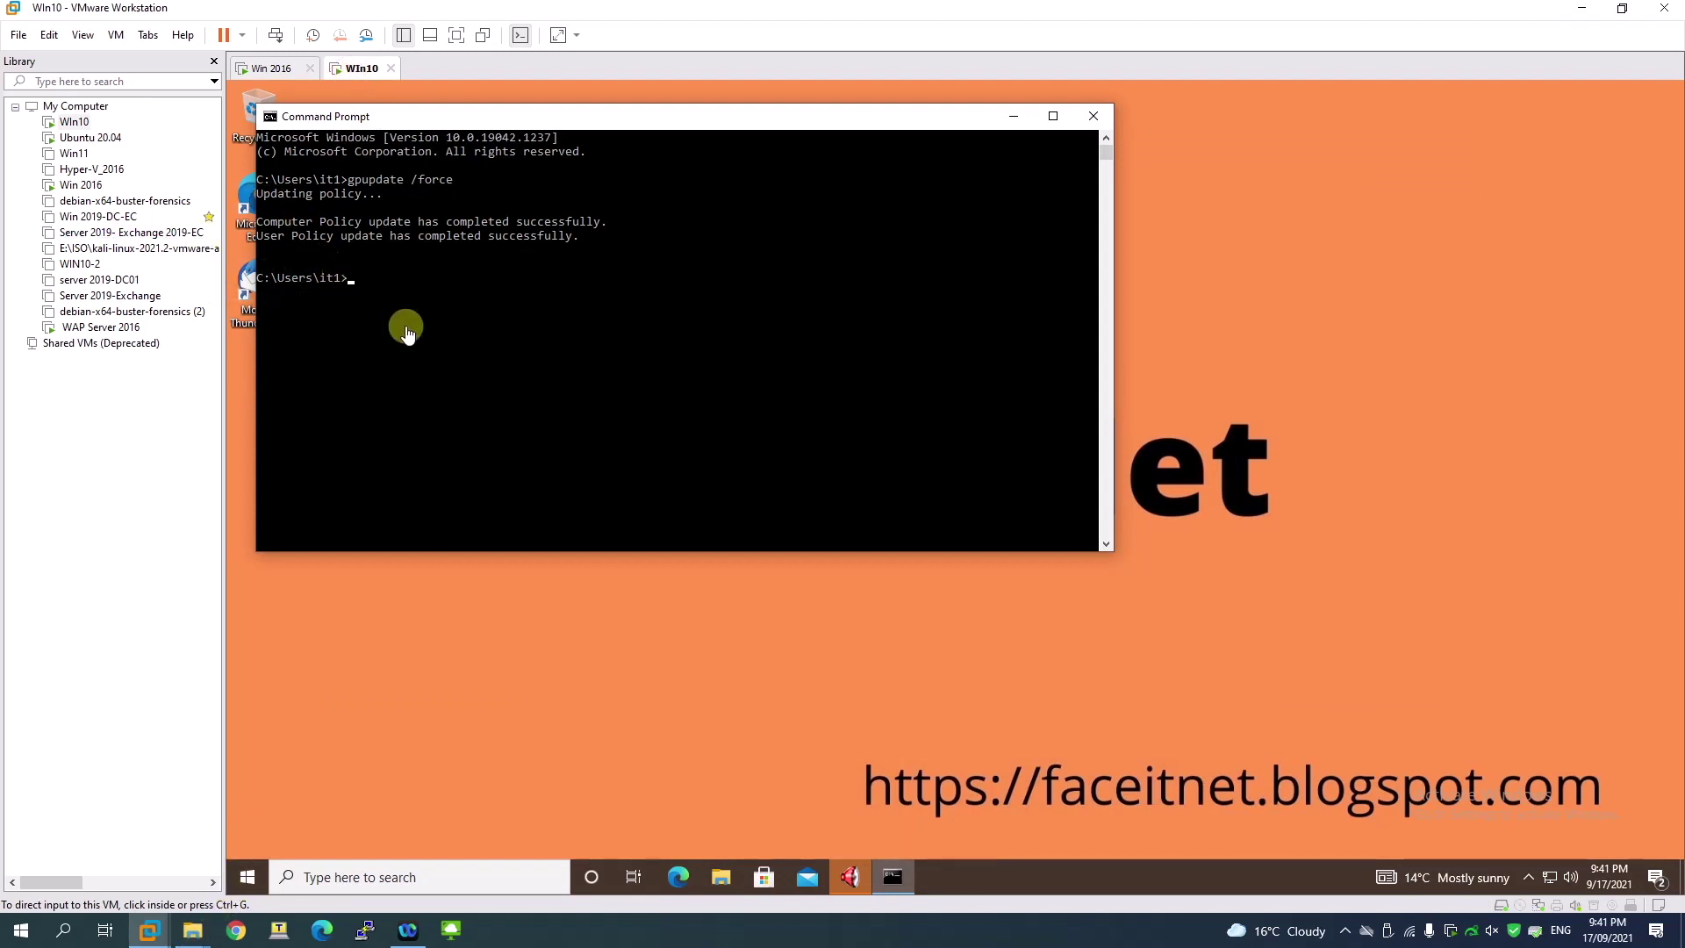
text(gpupdate /force)
key(Return)
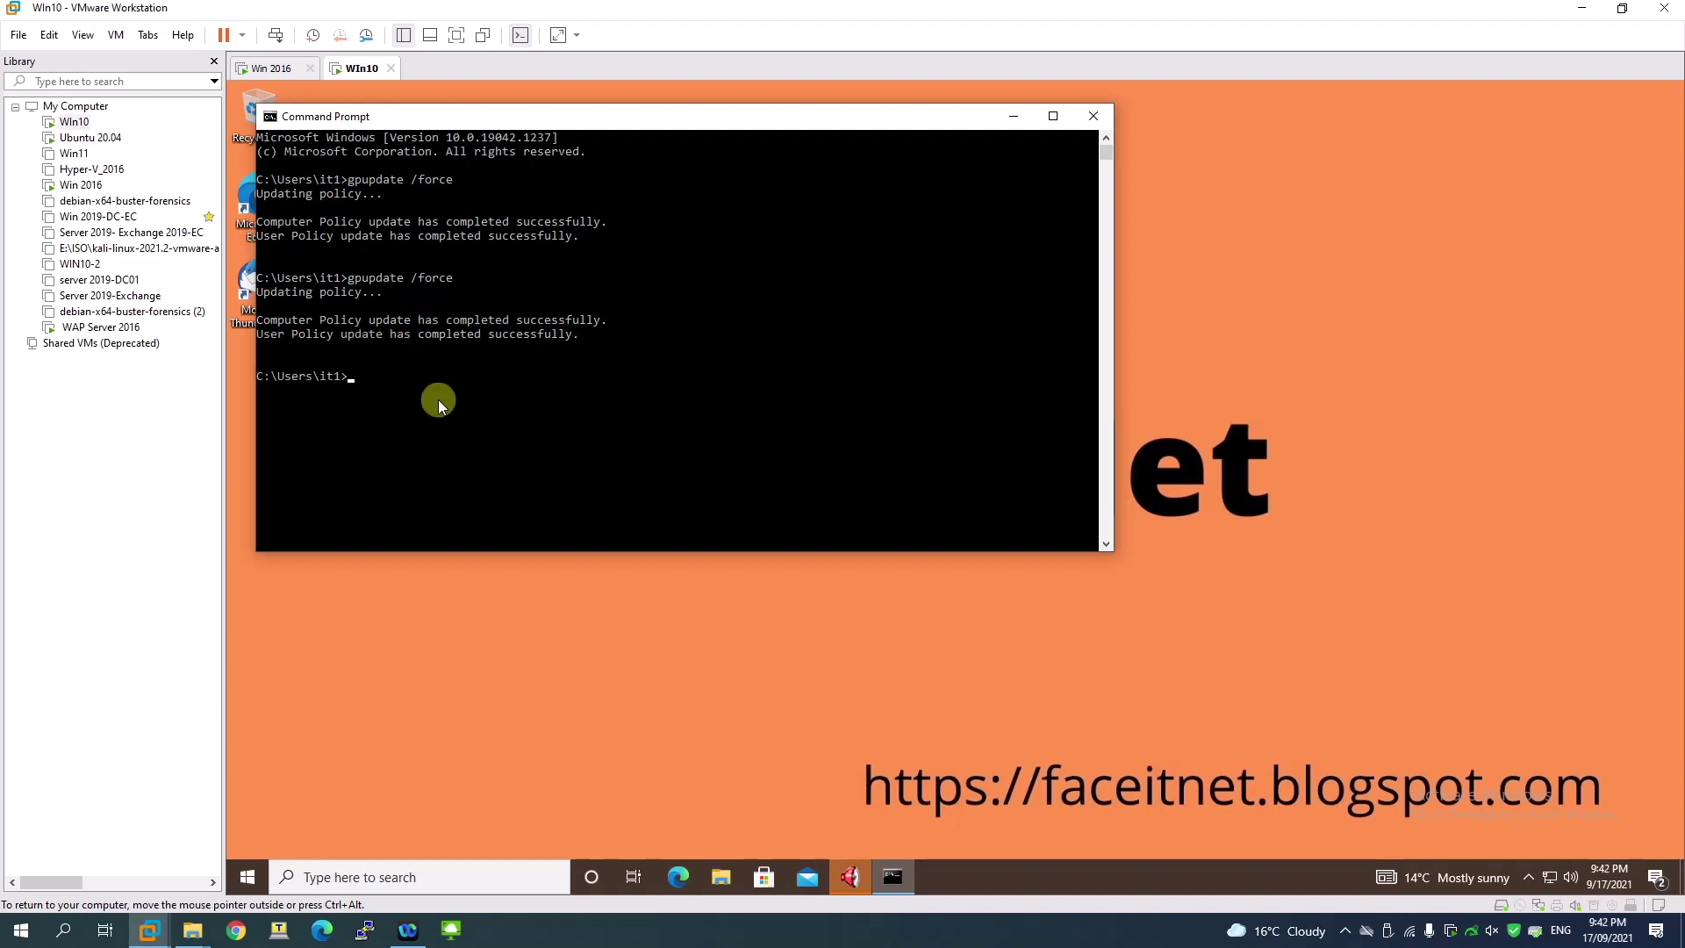
text(g)
key(BackSpace)
text(g)
key(BackSpace)
text(g)
text(pre)
text(r)
key(Return)
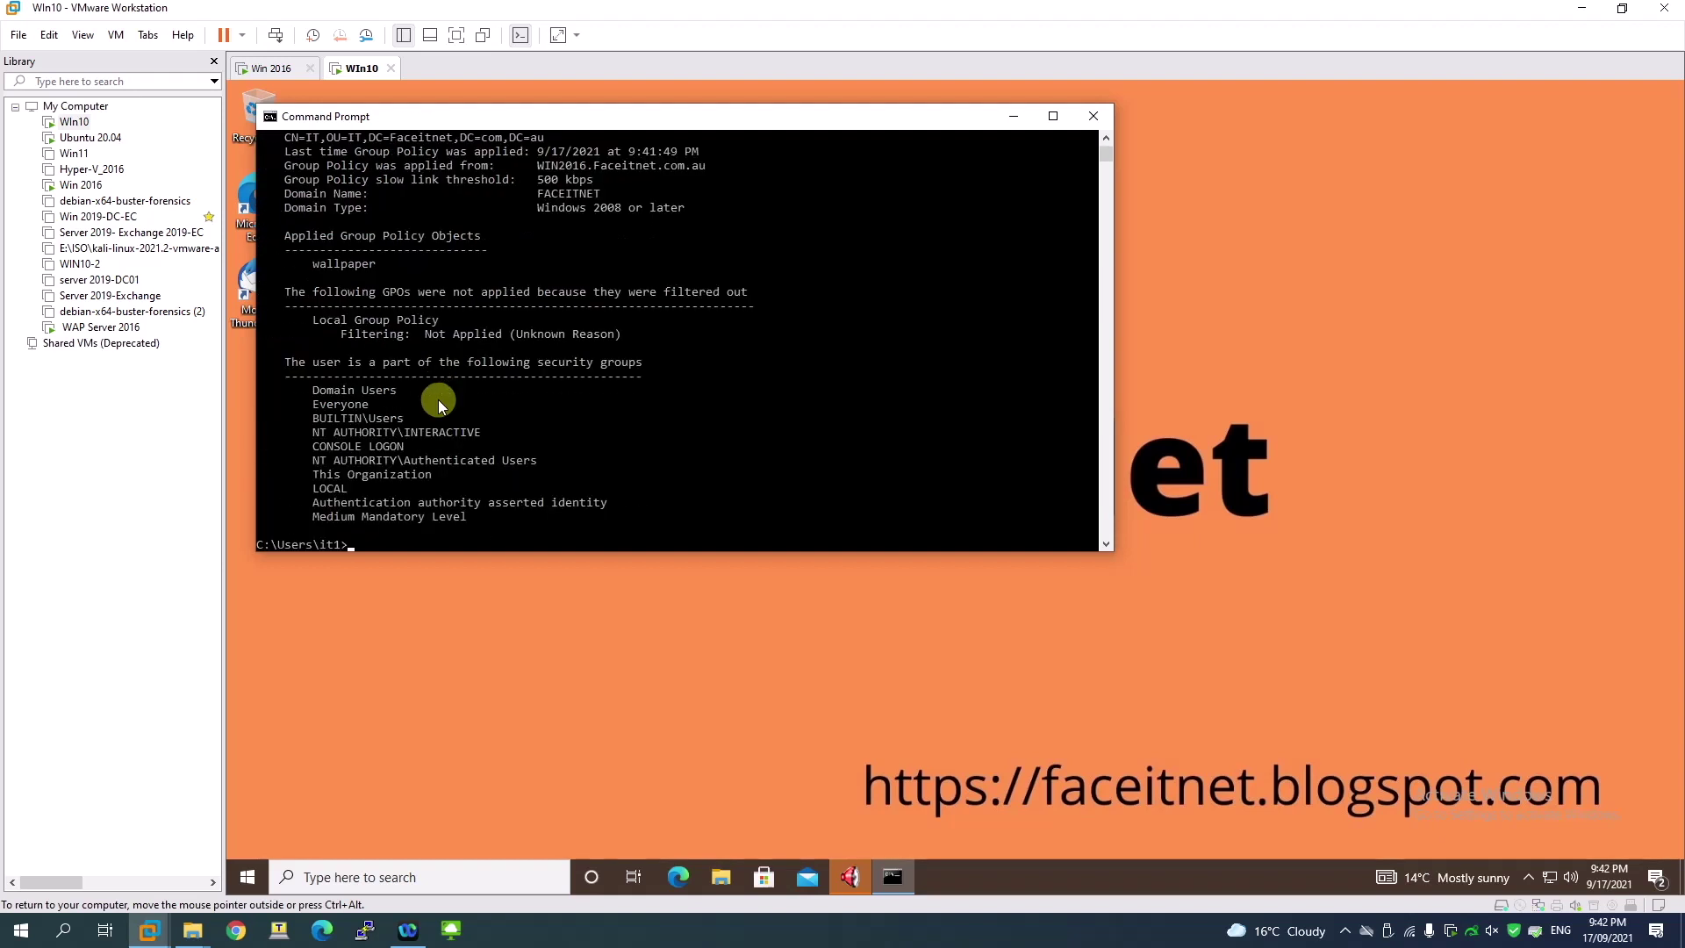
drag(311, 266, 416, 266)
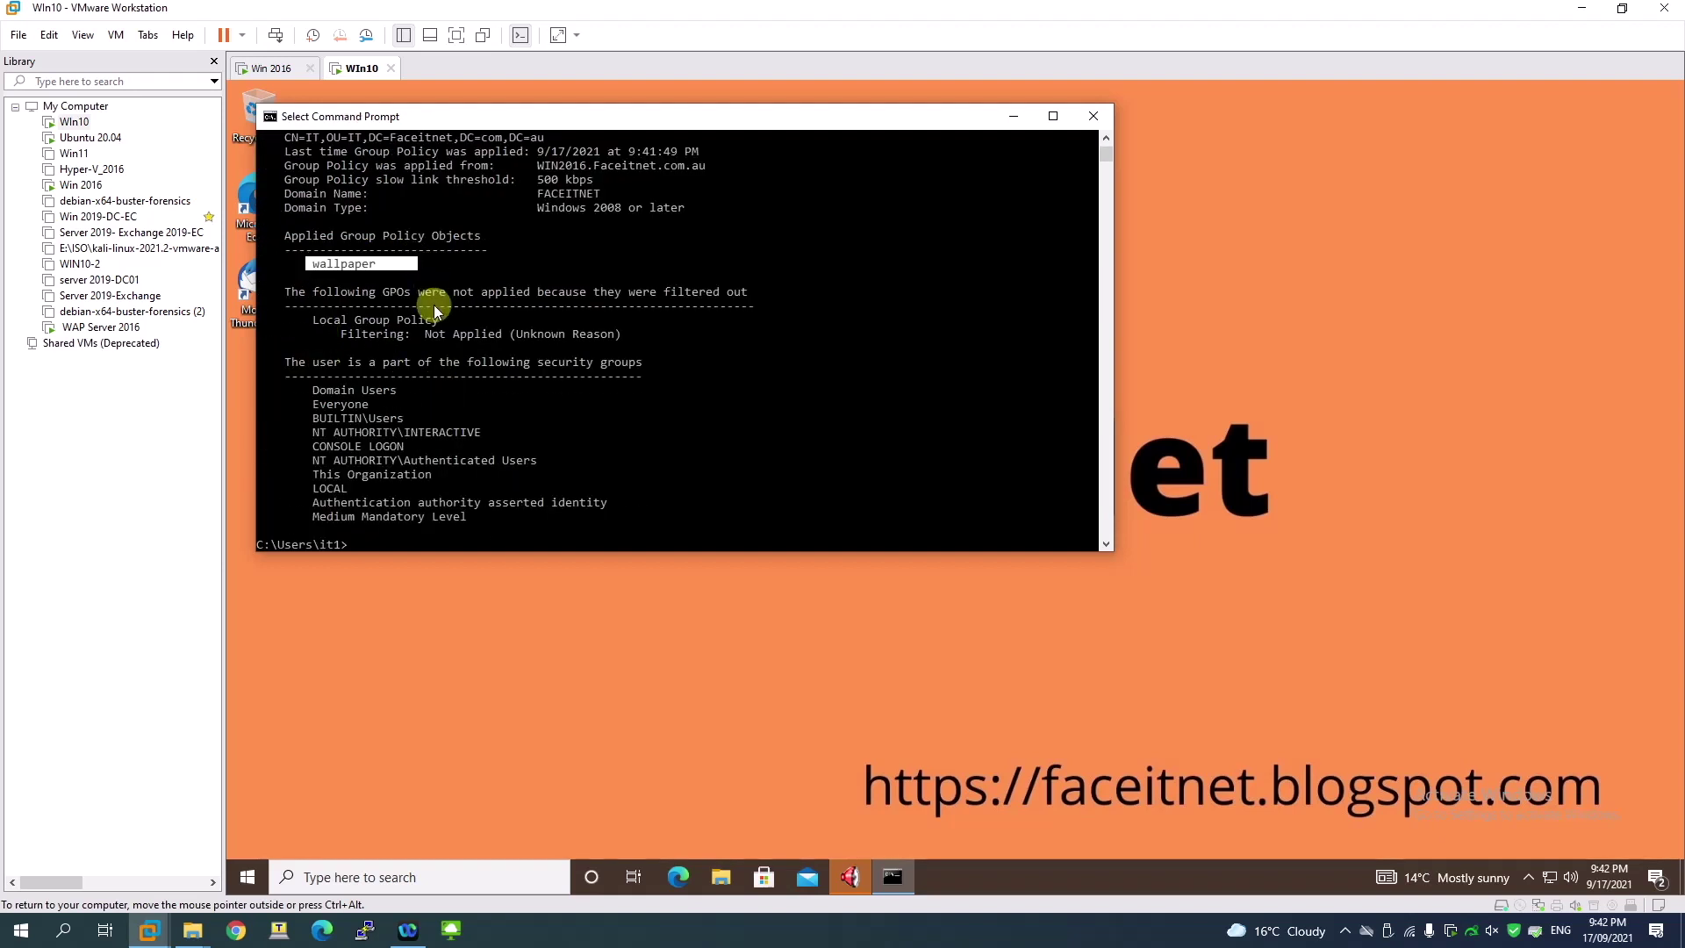
scroll(321, 342, up, 1)
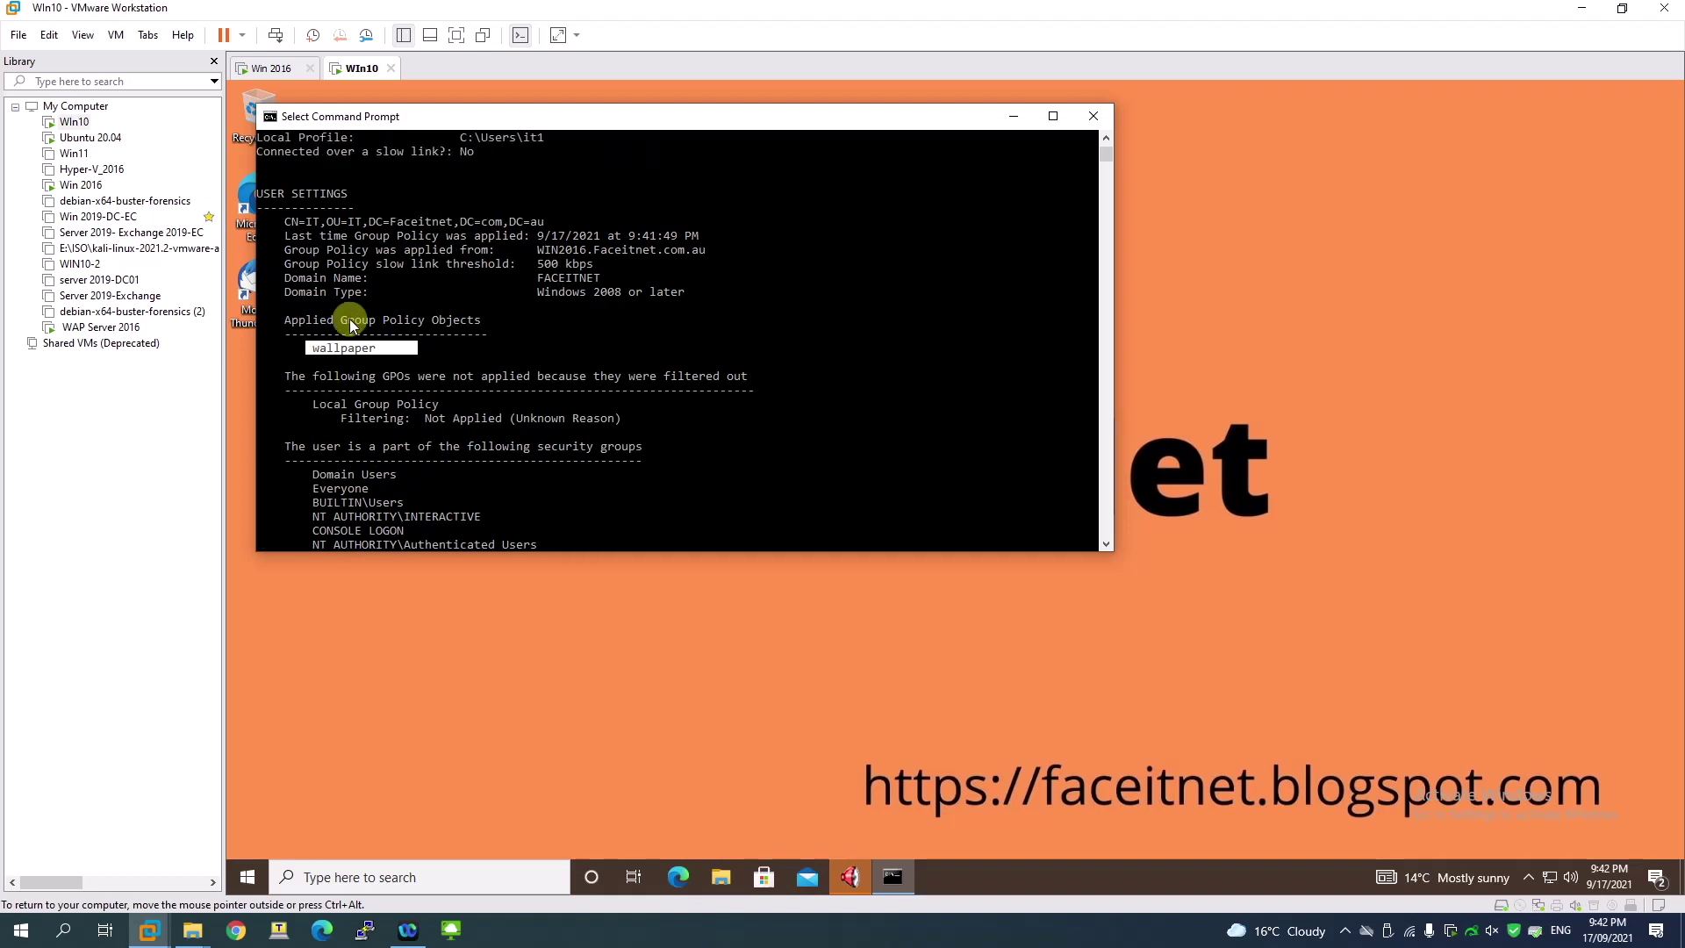
Review the applied wallpaper GPO and security groups, then close Command Prompt.
click(345, 278)
scroll(284, 215, up, 3)
scroll(284, 214, up, 3)
scroll(378, 250, up, 2)
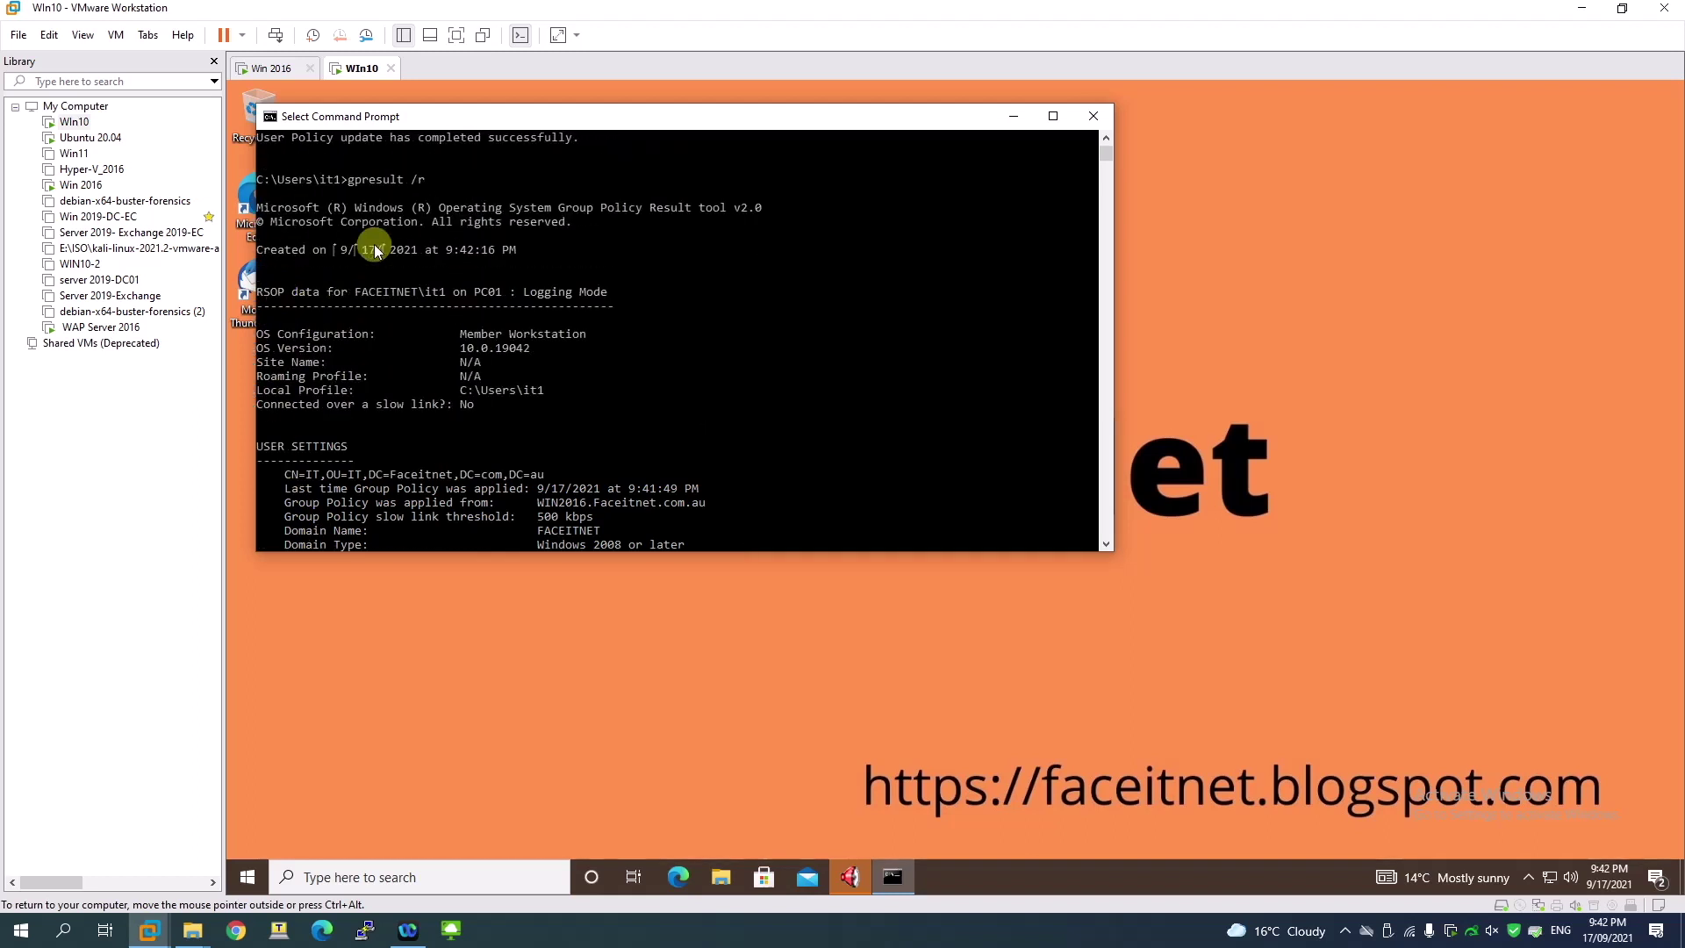
scroll(394, 276, down, 3)
scroll(435, 321, down, 3)
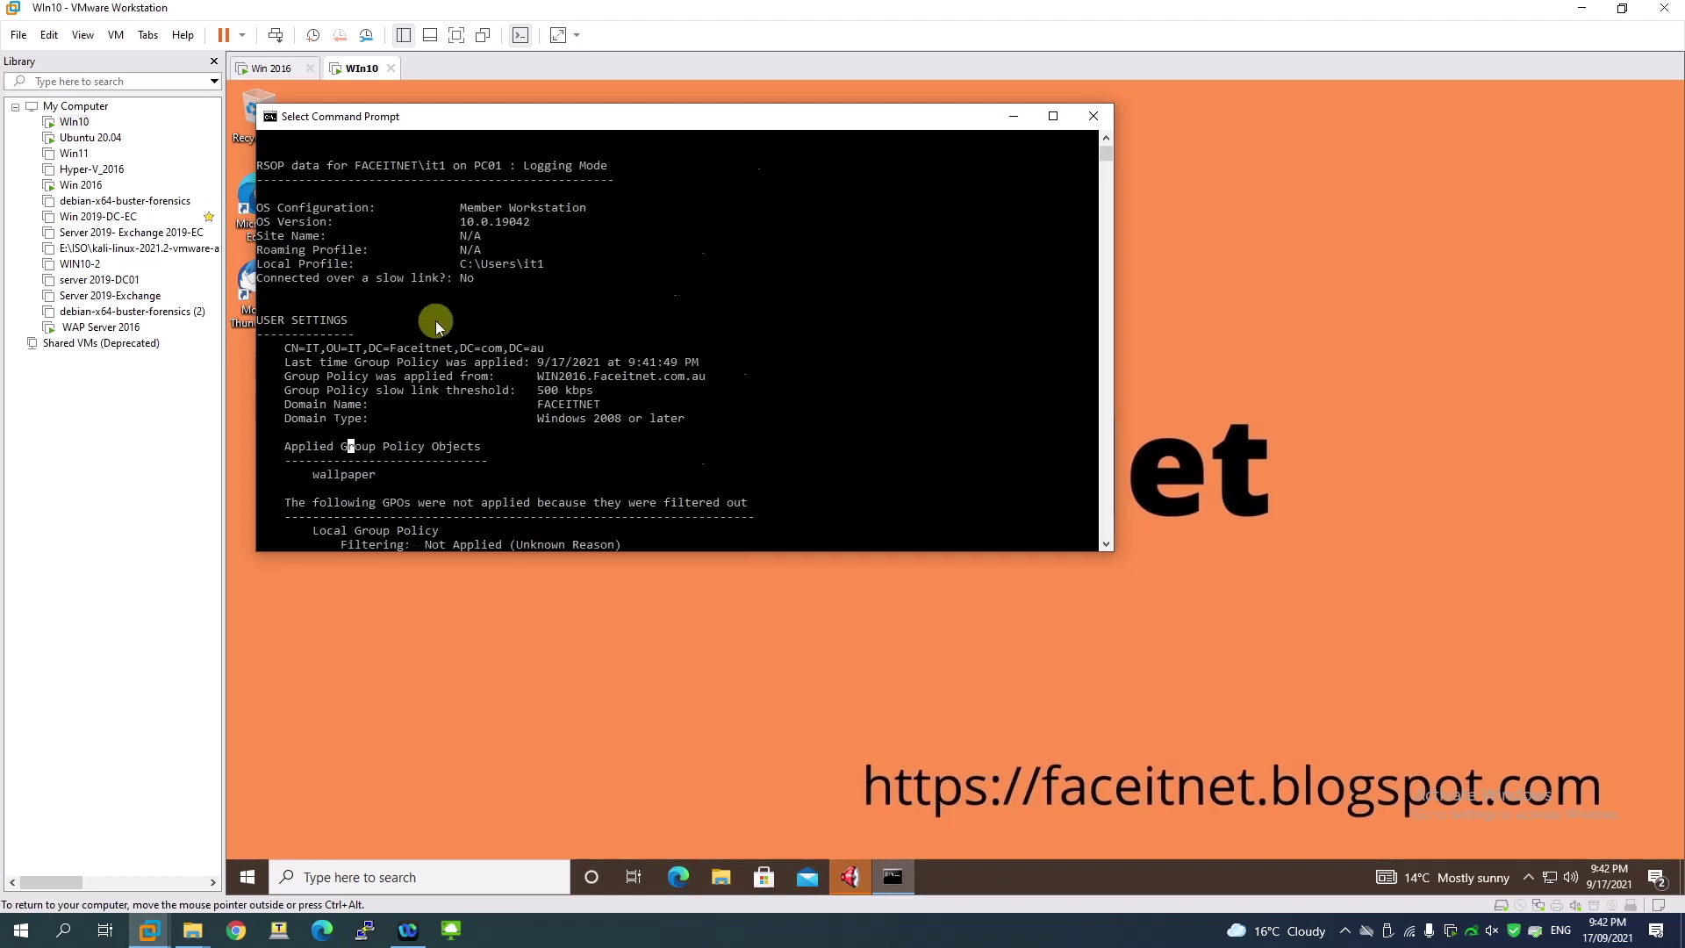
scroll(434, 325, down, 3)
scroll(416, 368, down, 3)
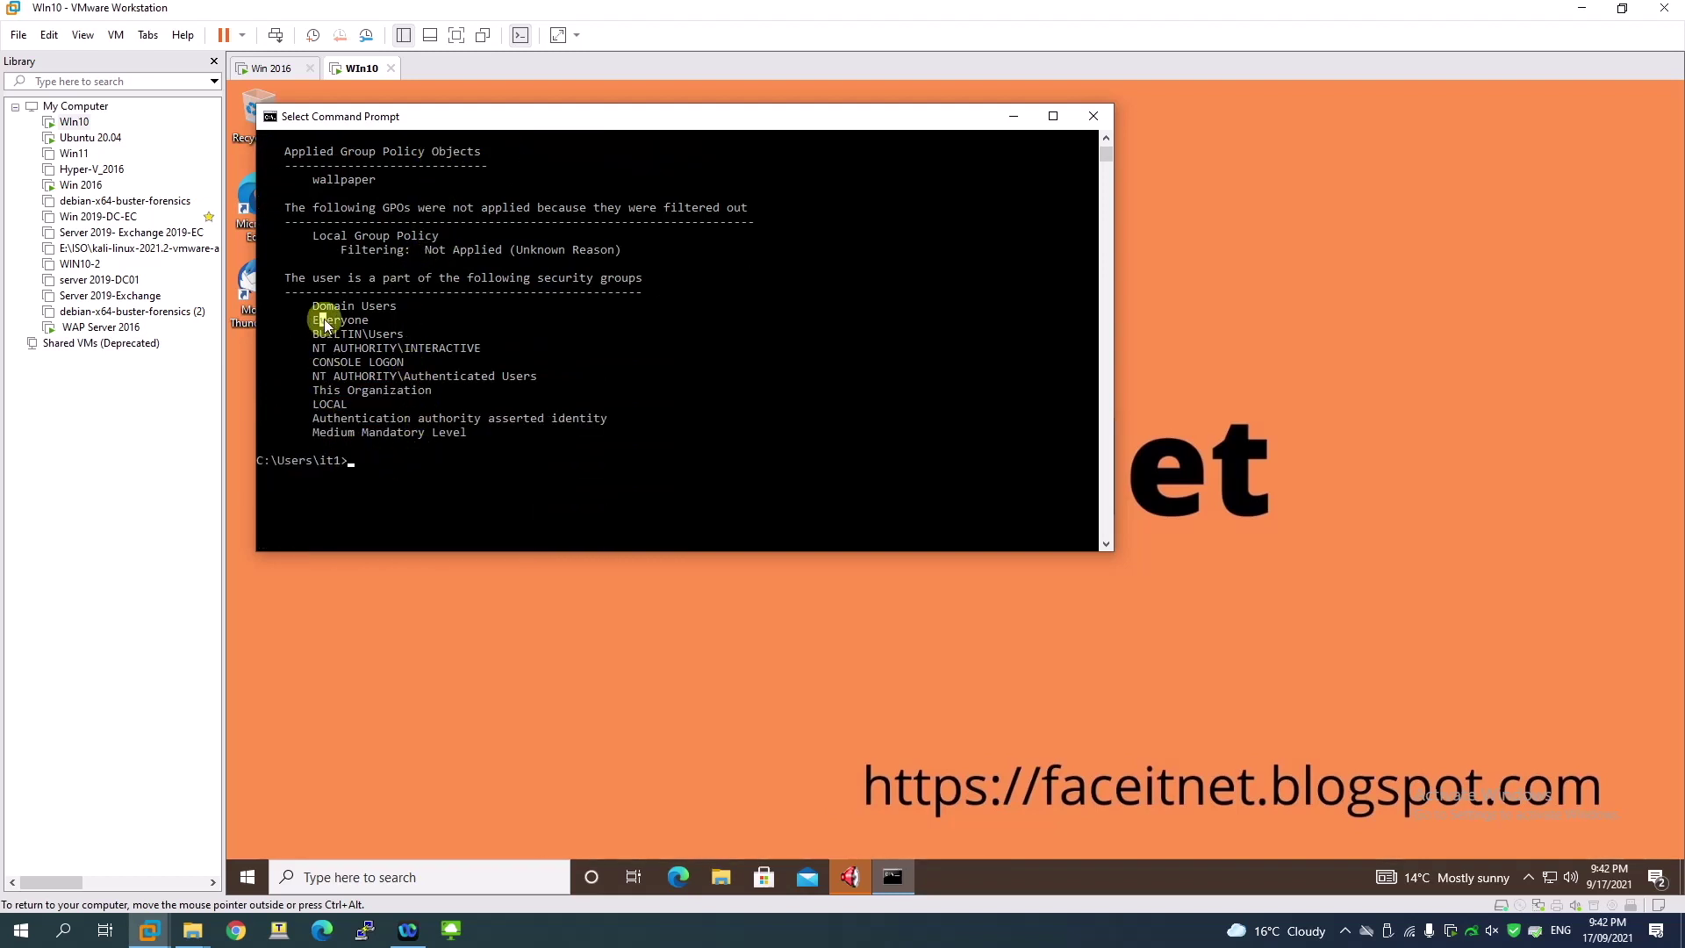
mouse_move(320, 321)
mouse_down()
mouse_move(417, 436)
mouse_move(402, 481)
mouse_up()
click(402, 476)
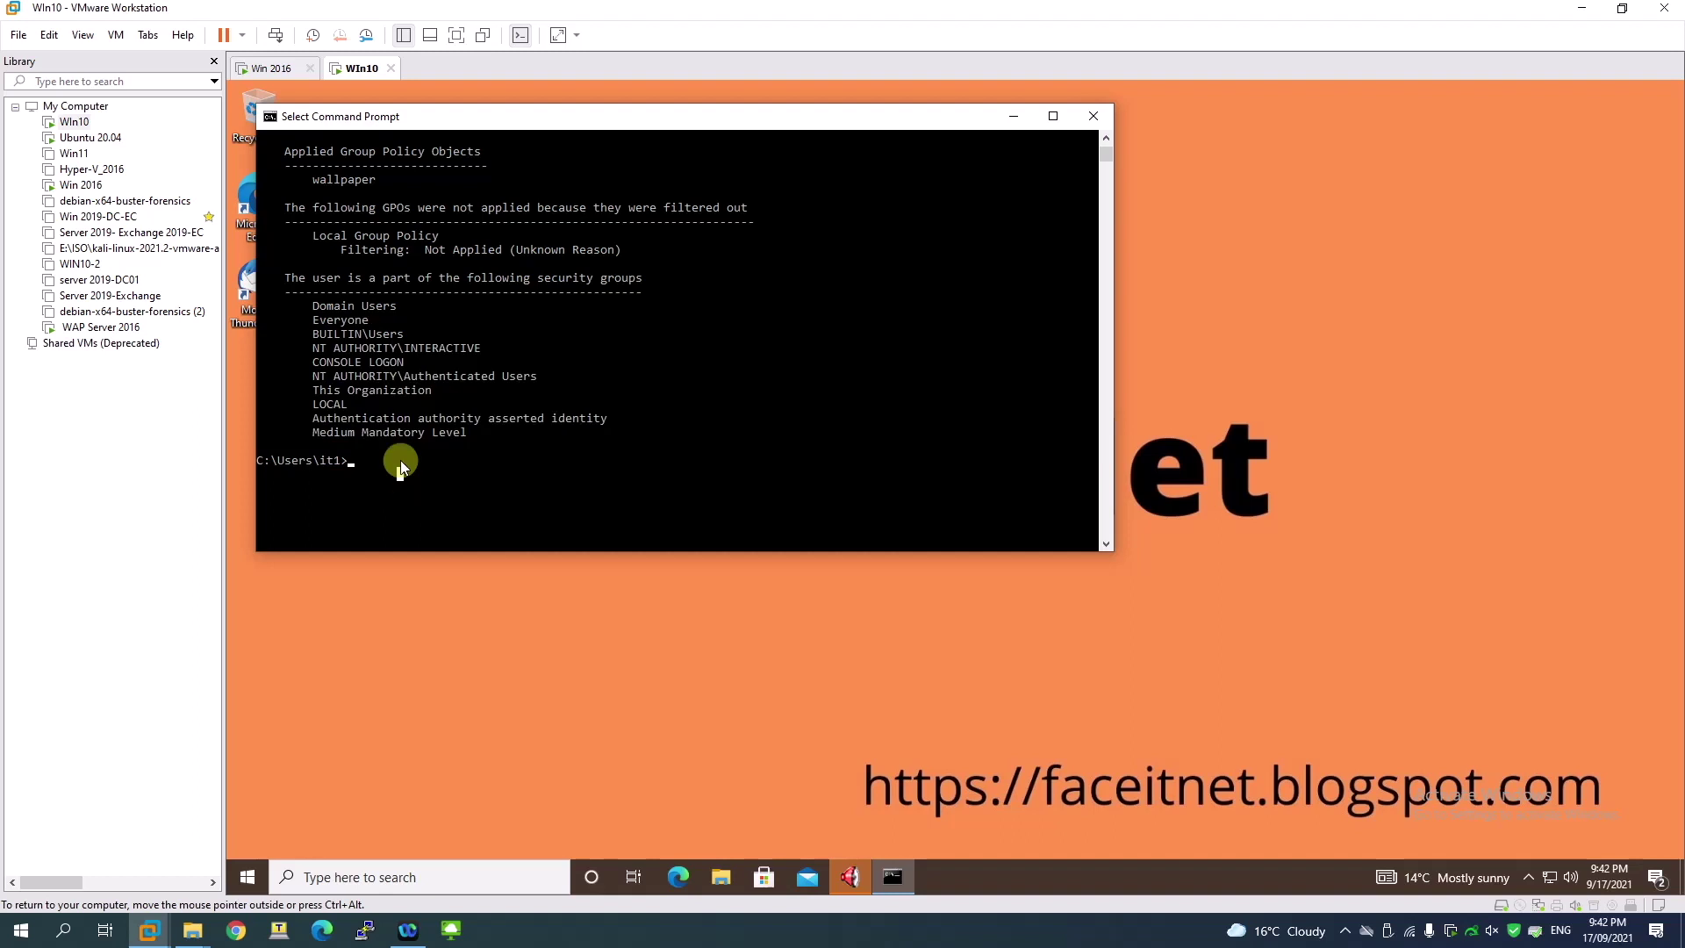
scroll(395, 395, up, 3)
scroll(368, 343, up, 2)
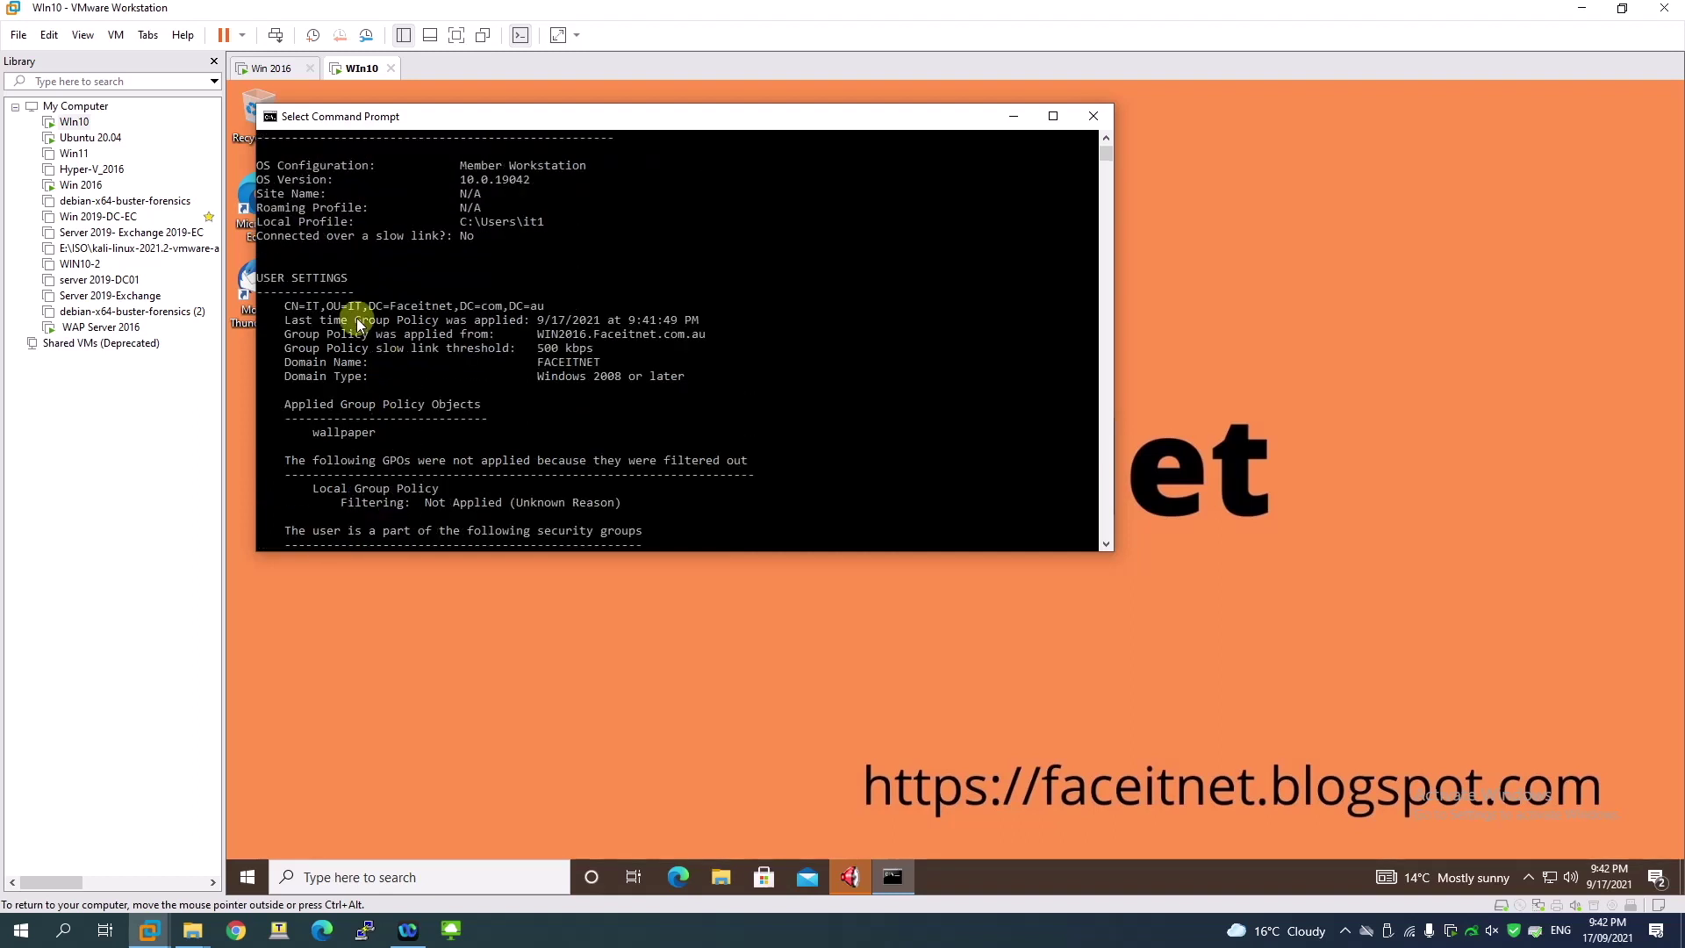
drag(350, 280, 276, 293)
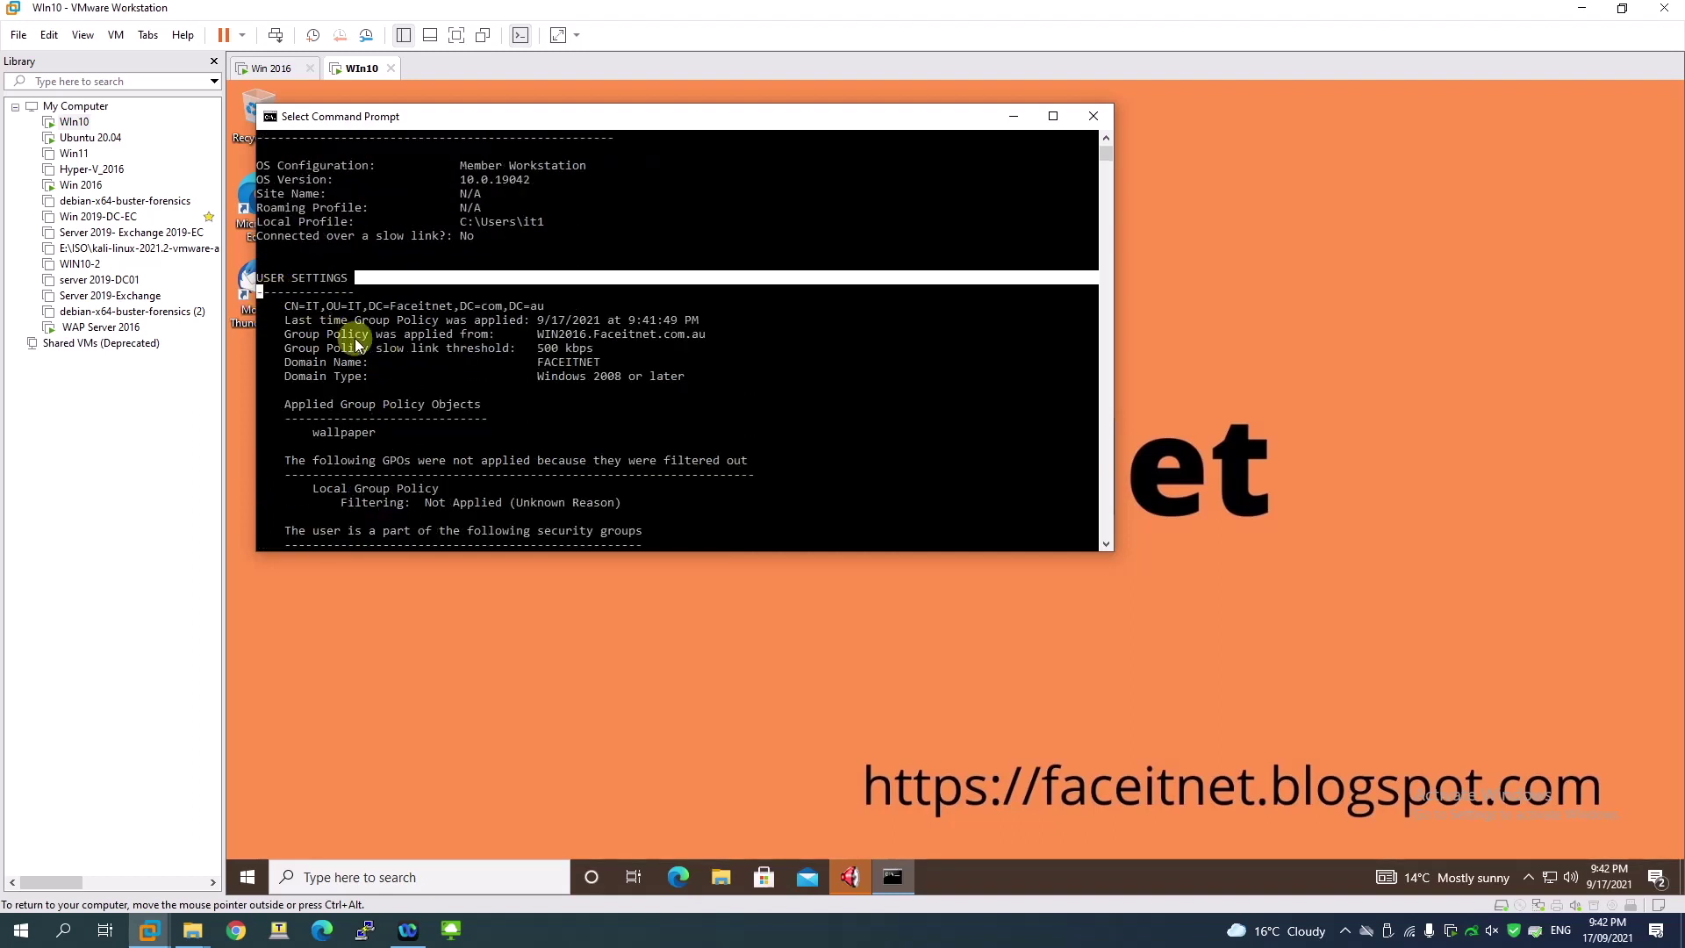
scroll(356, 340, up, 4)
scroll(357, 339, up, 3)
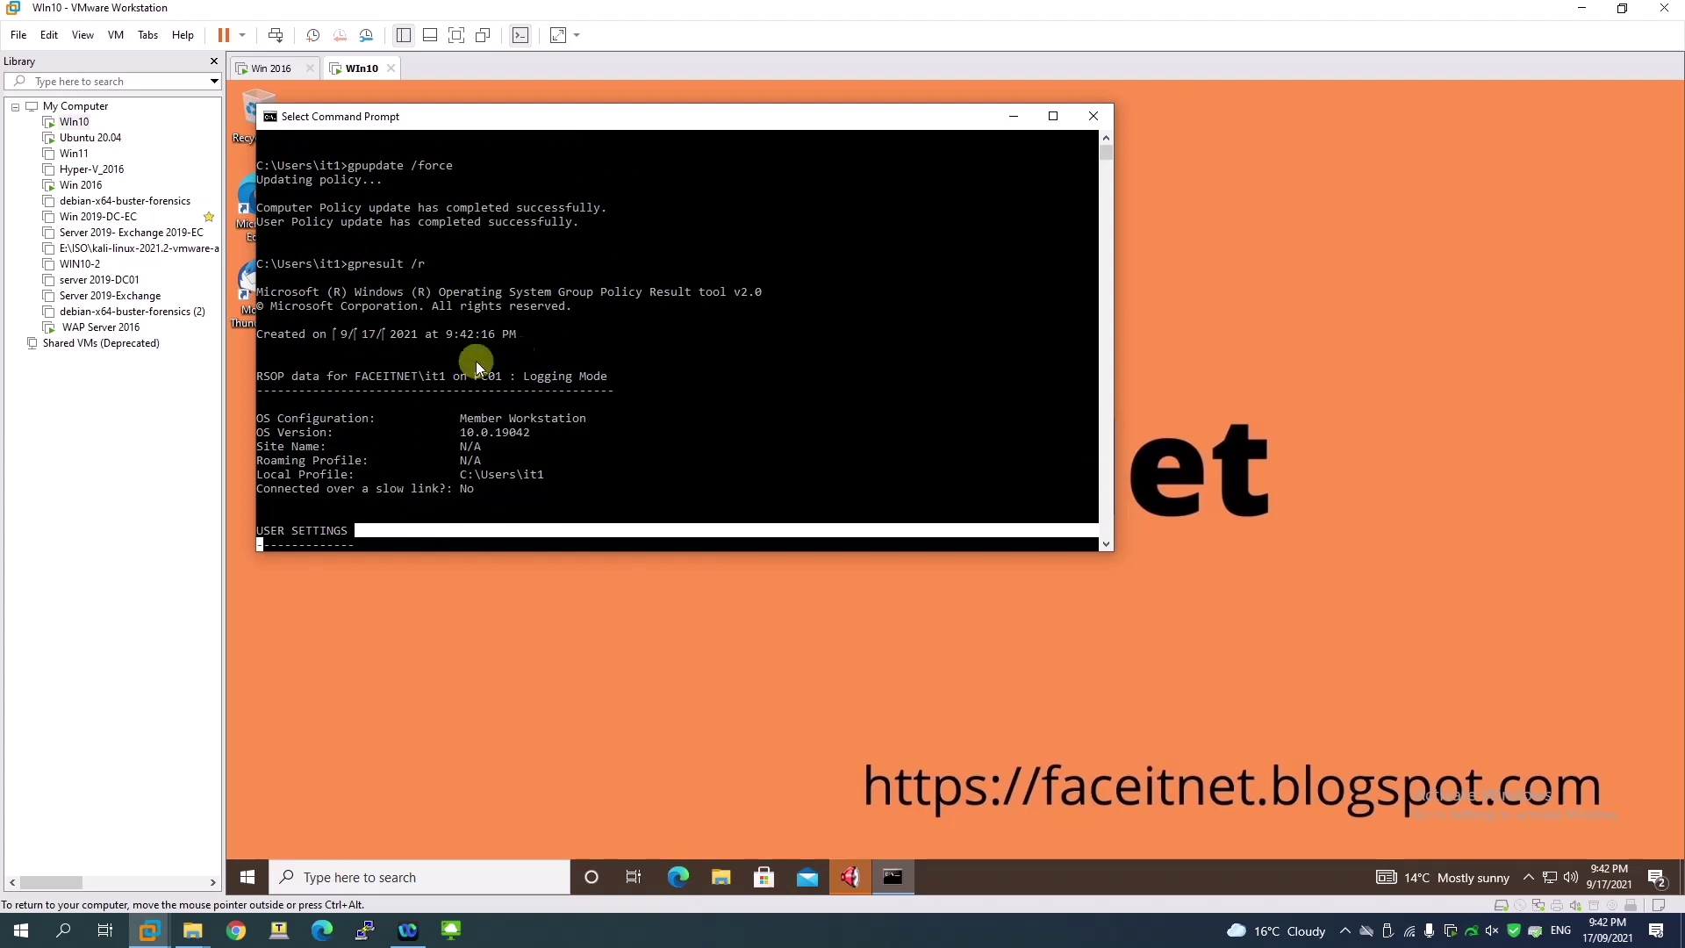
scroll(553, 388, down, 6)
scroll(554, 388, down, 5)
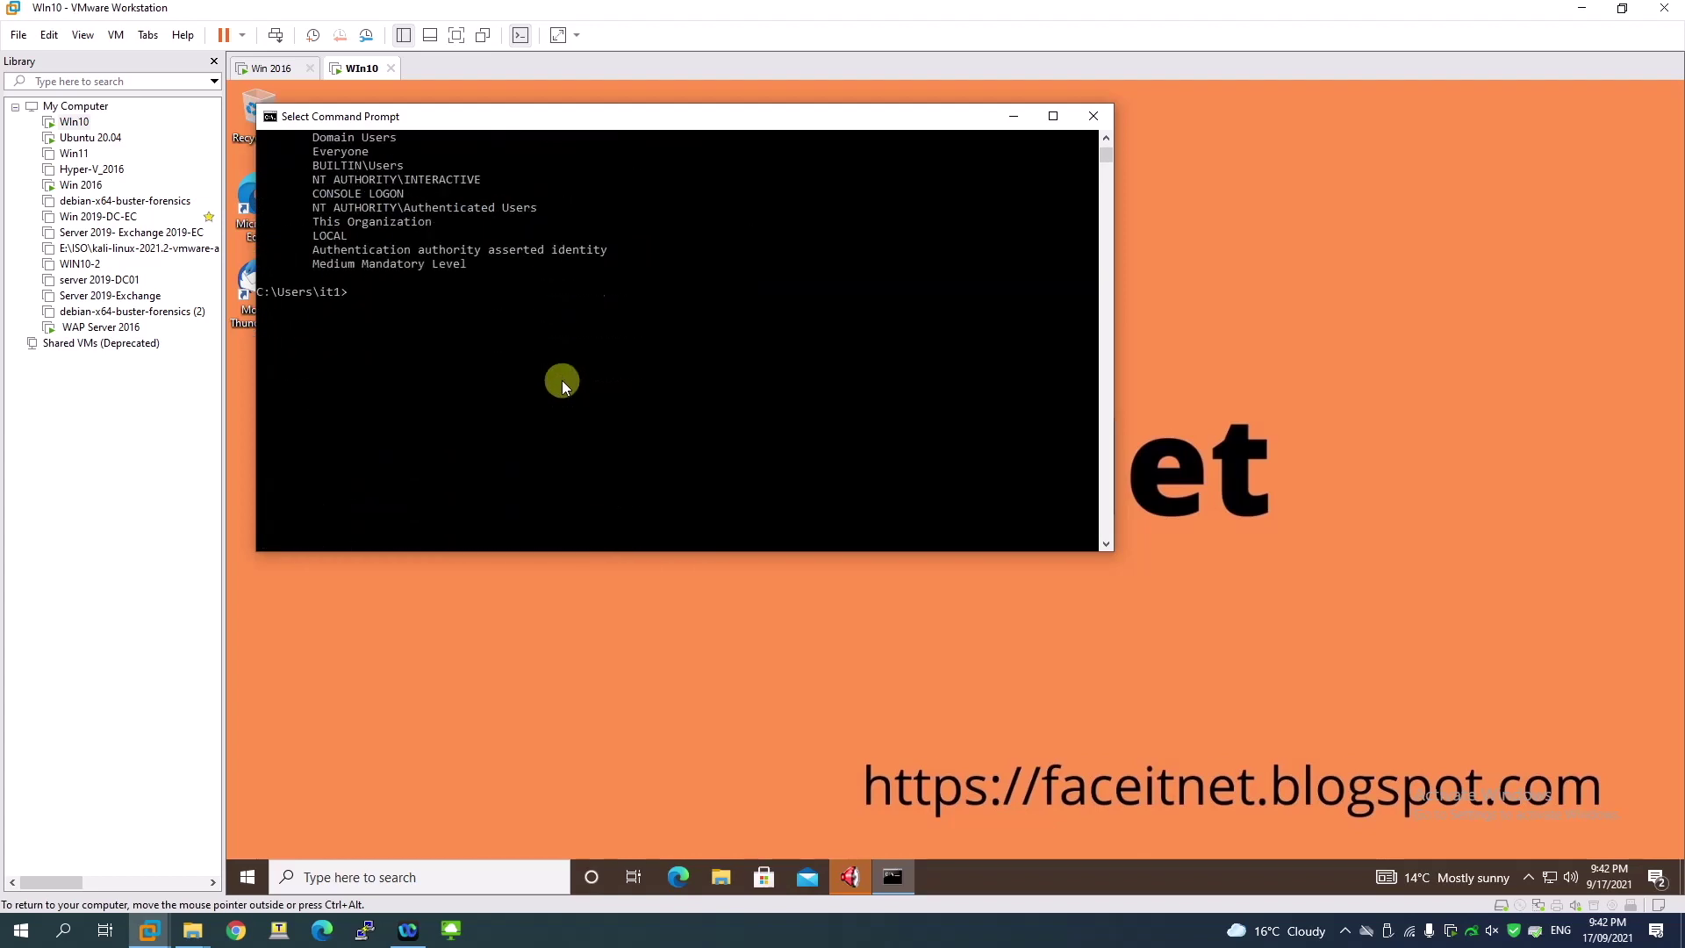
click(1092, 115)
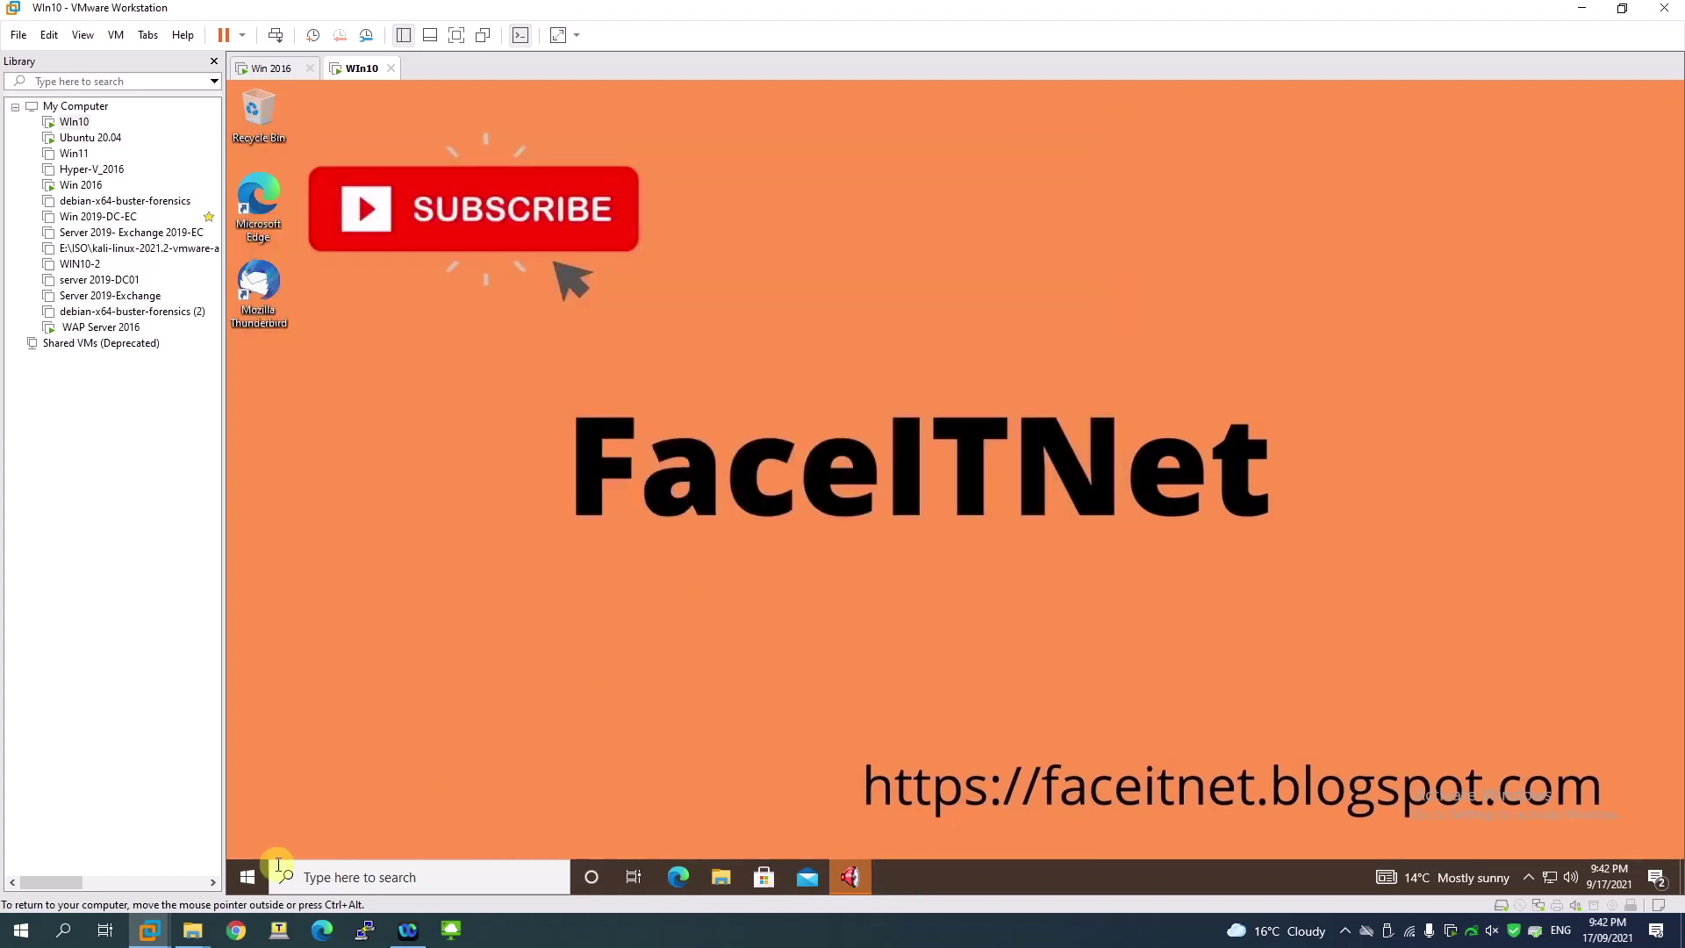
Search 'up' from Start and open Windows Update settings.
click(251, 876)
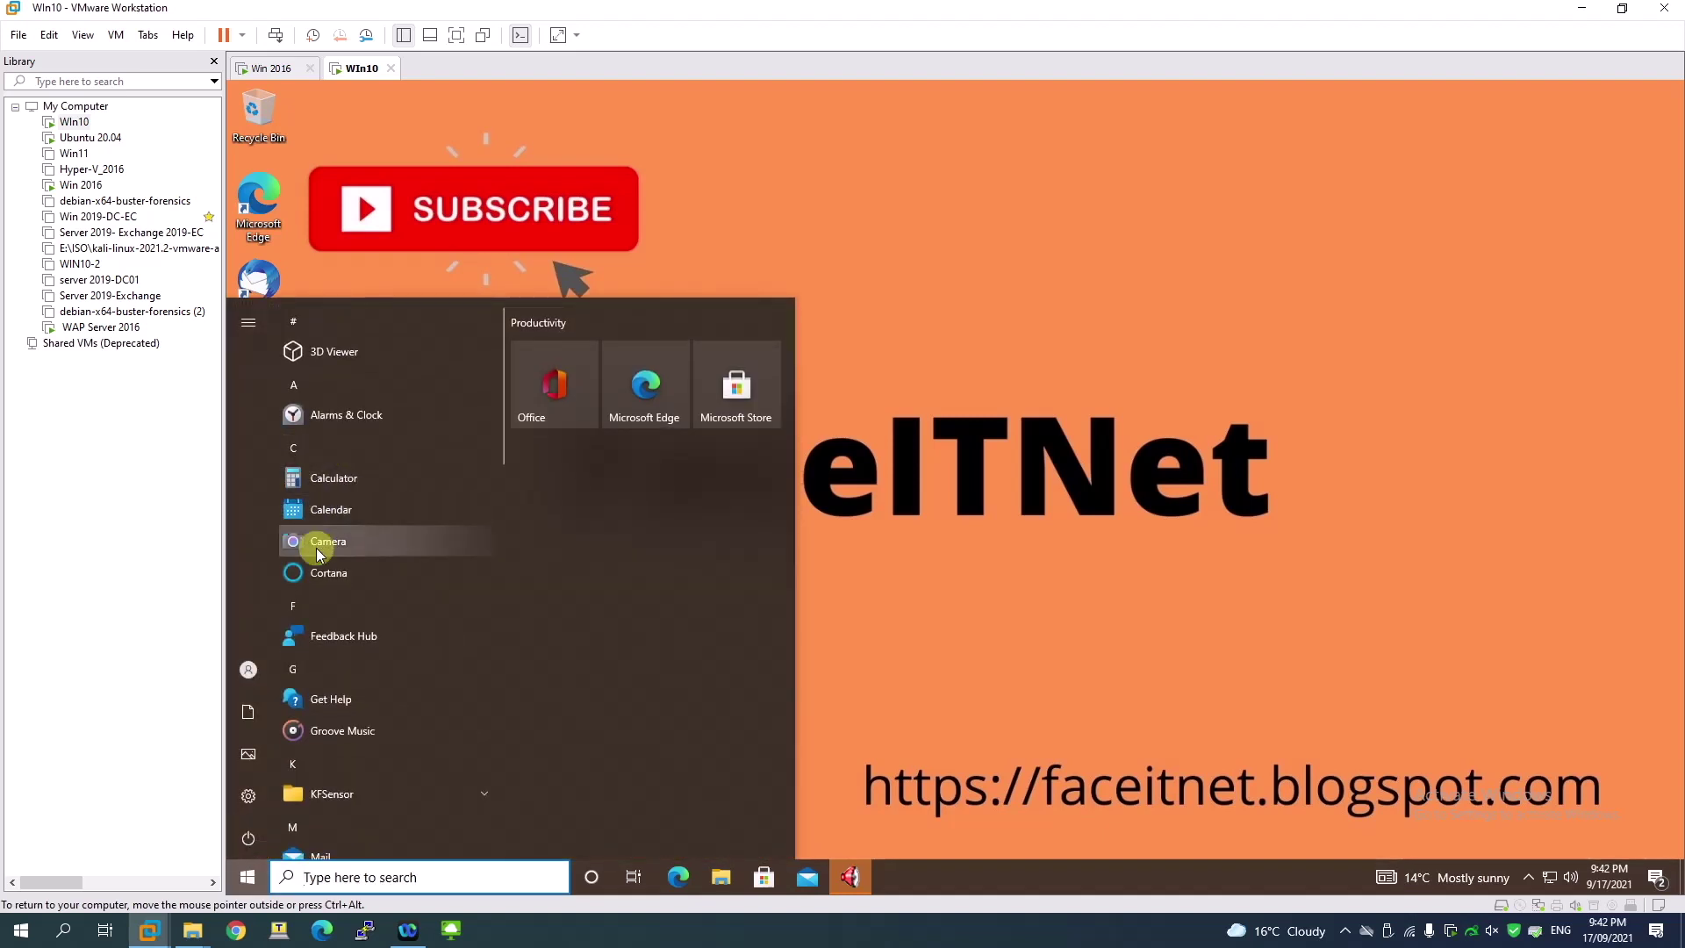
text(up)
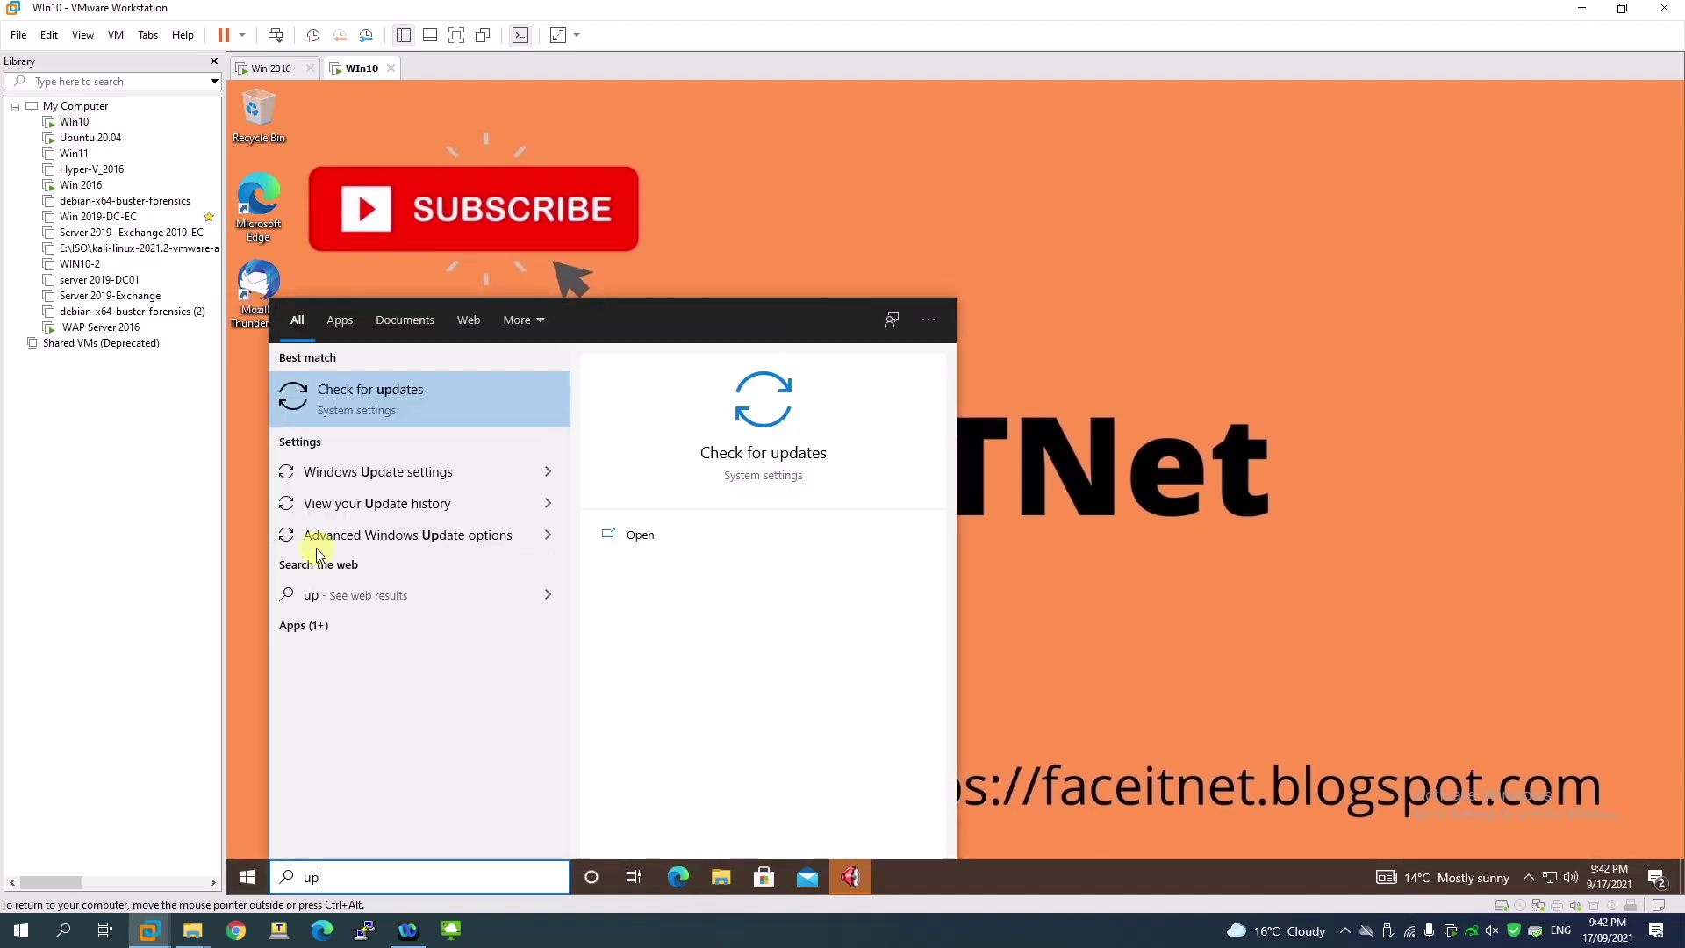
click(395, 472)
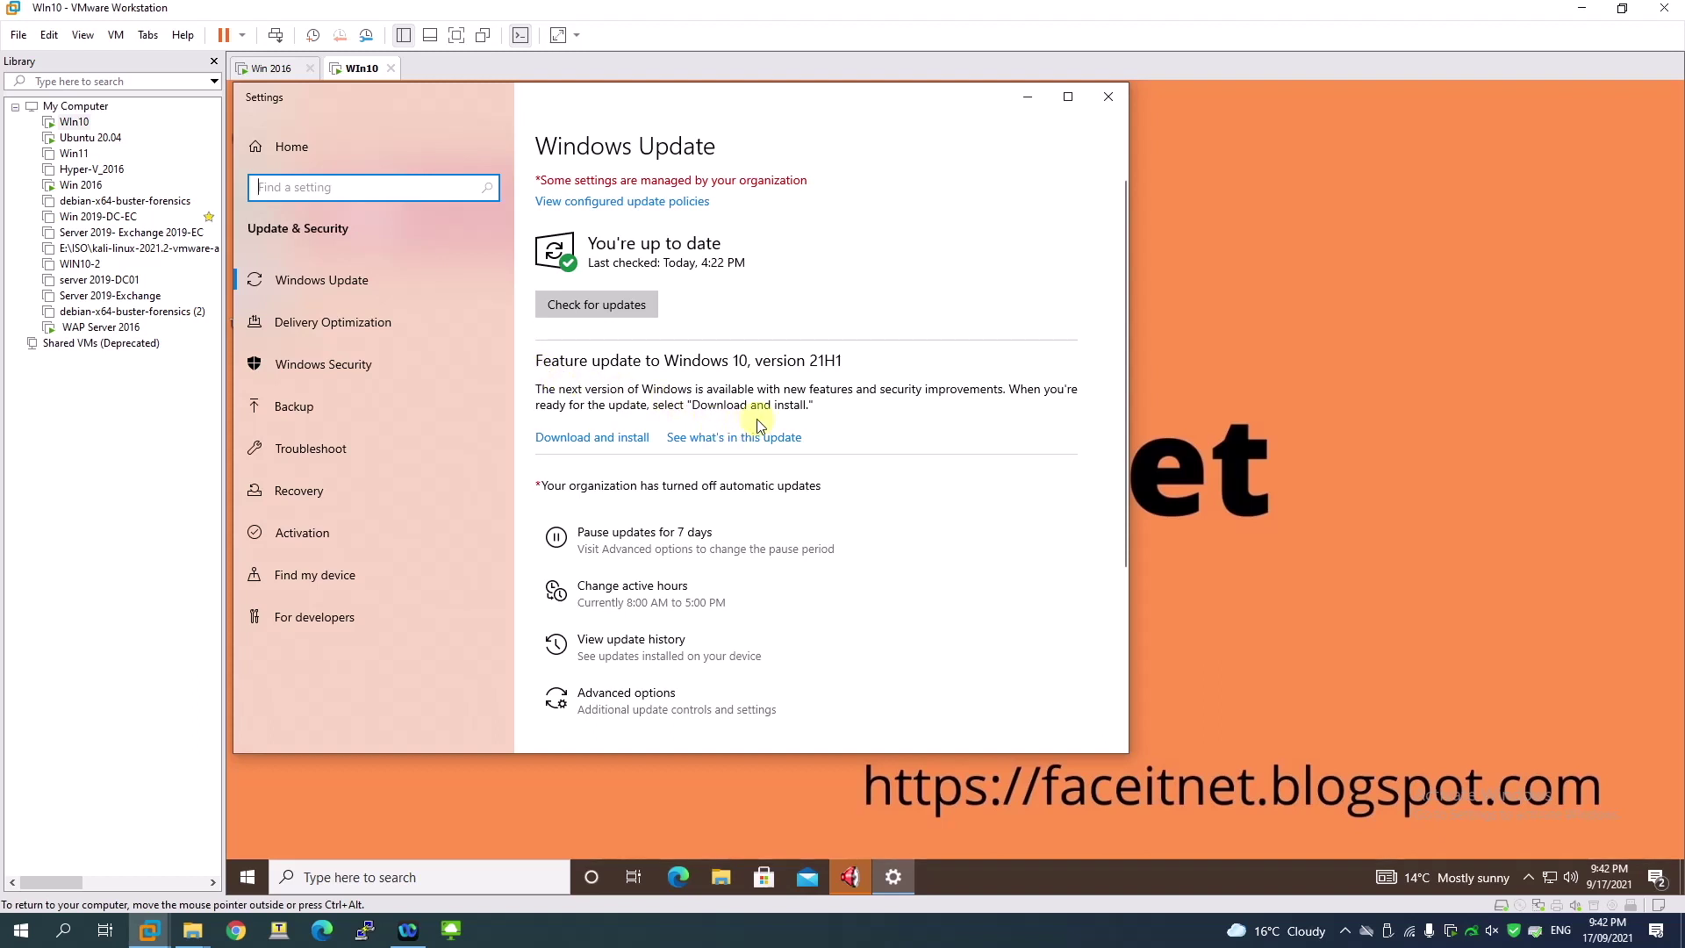
scroll(645, 541, down, 2)
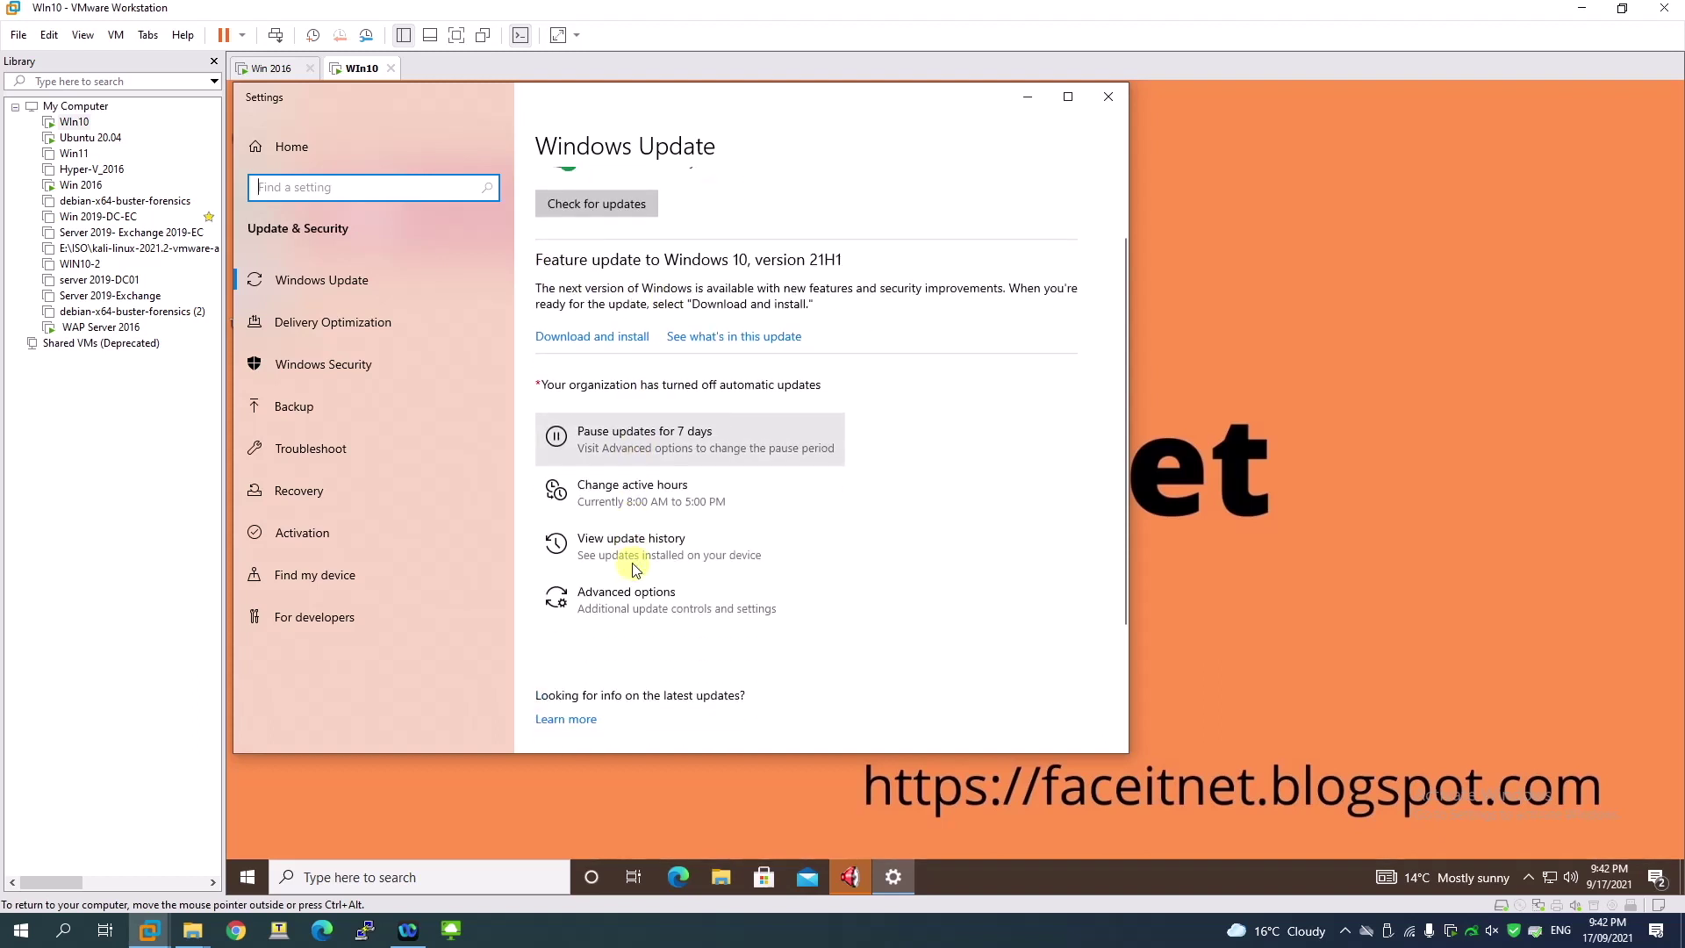
scroll(659, 606, down, 3)
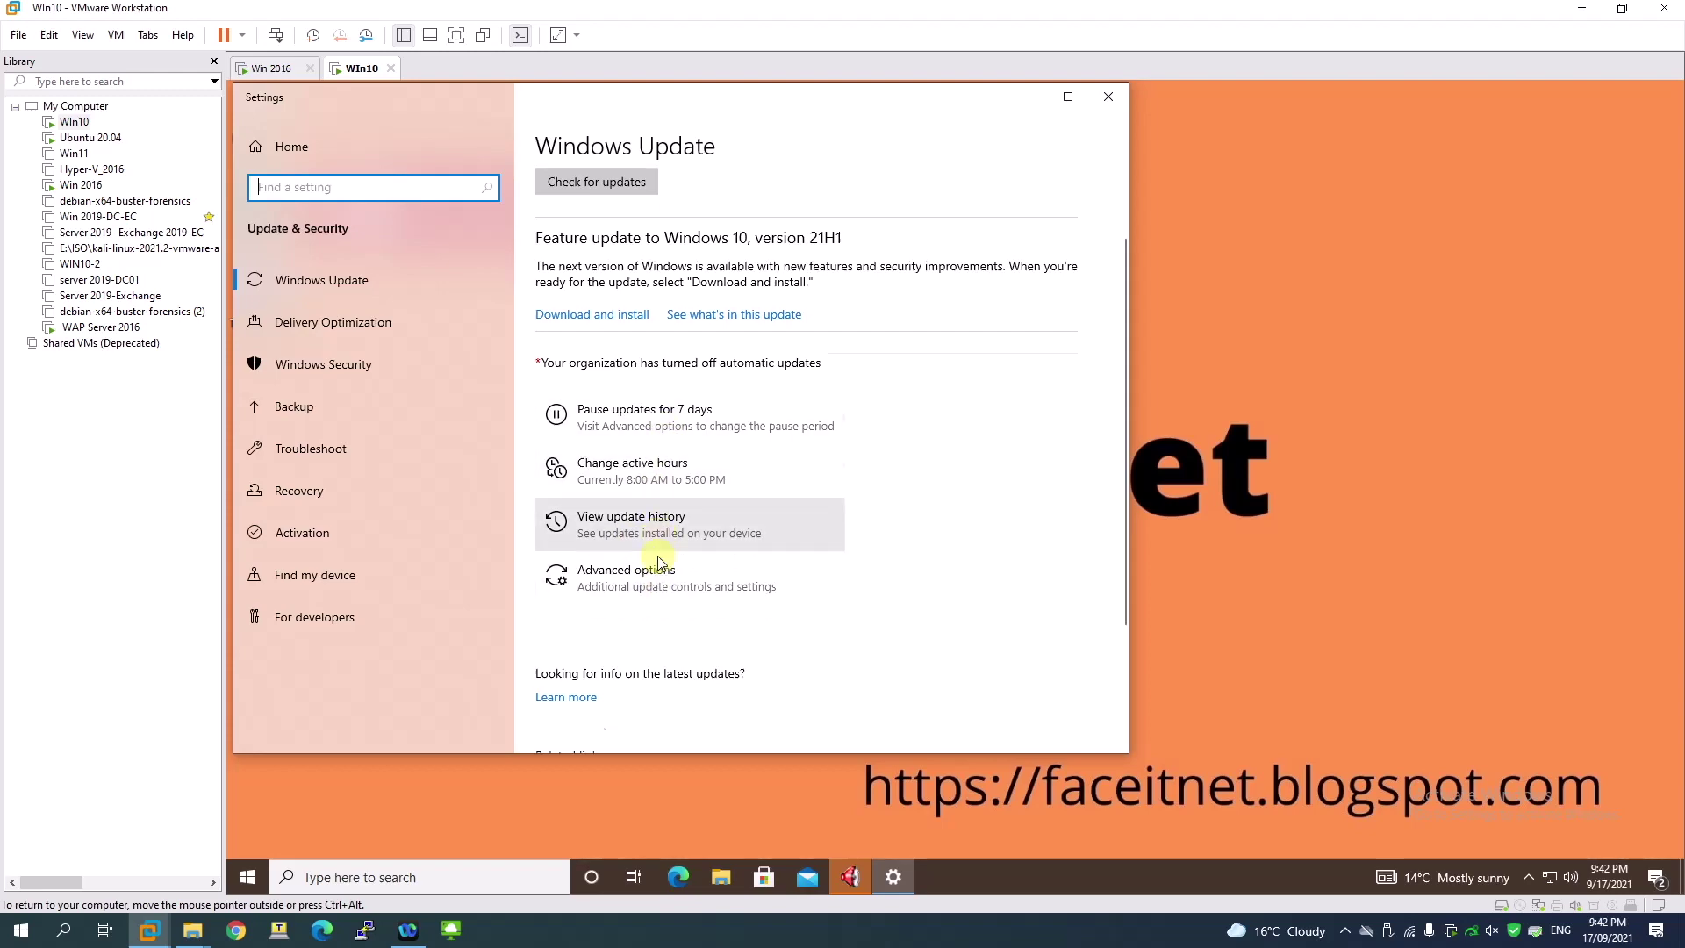
scroll(645, 554, up, 3)
scroll(632, 395, up, 3)
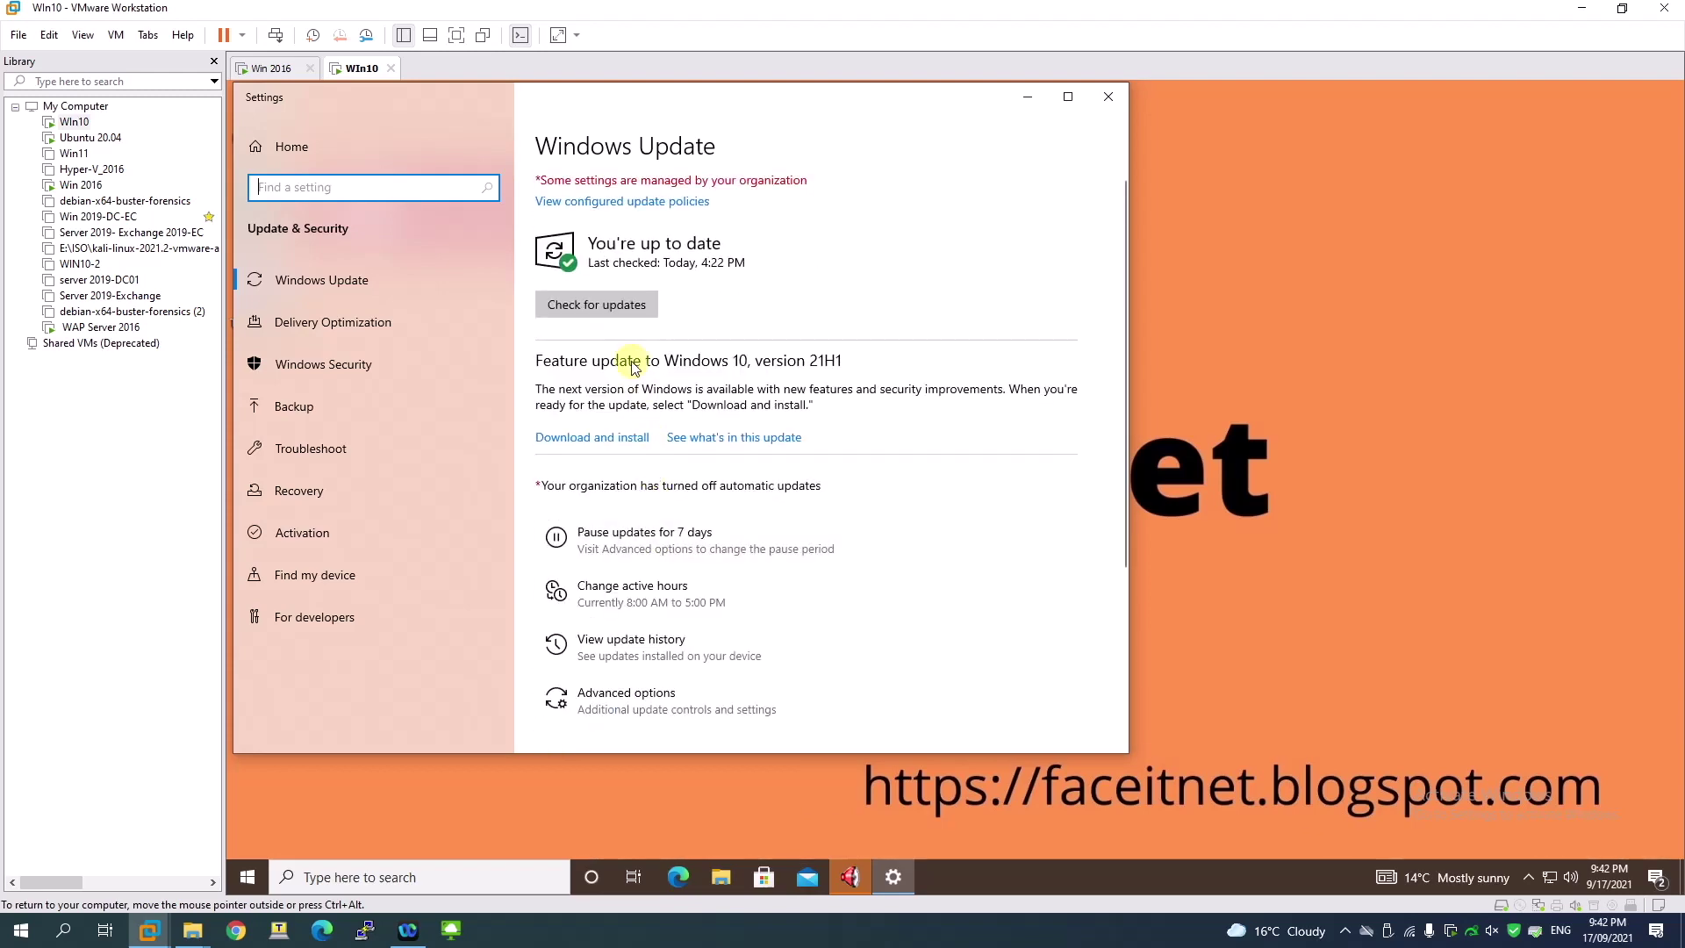
Check for updates, highlight the organization-managed settings notice, and view the configured update policies.
click(596, 304)
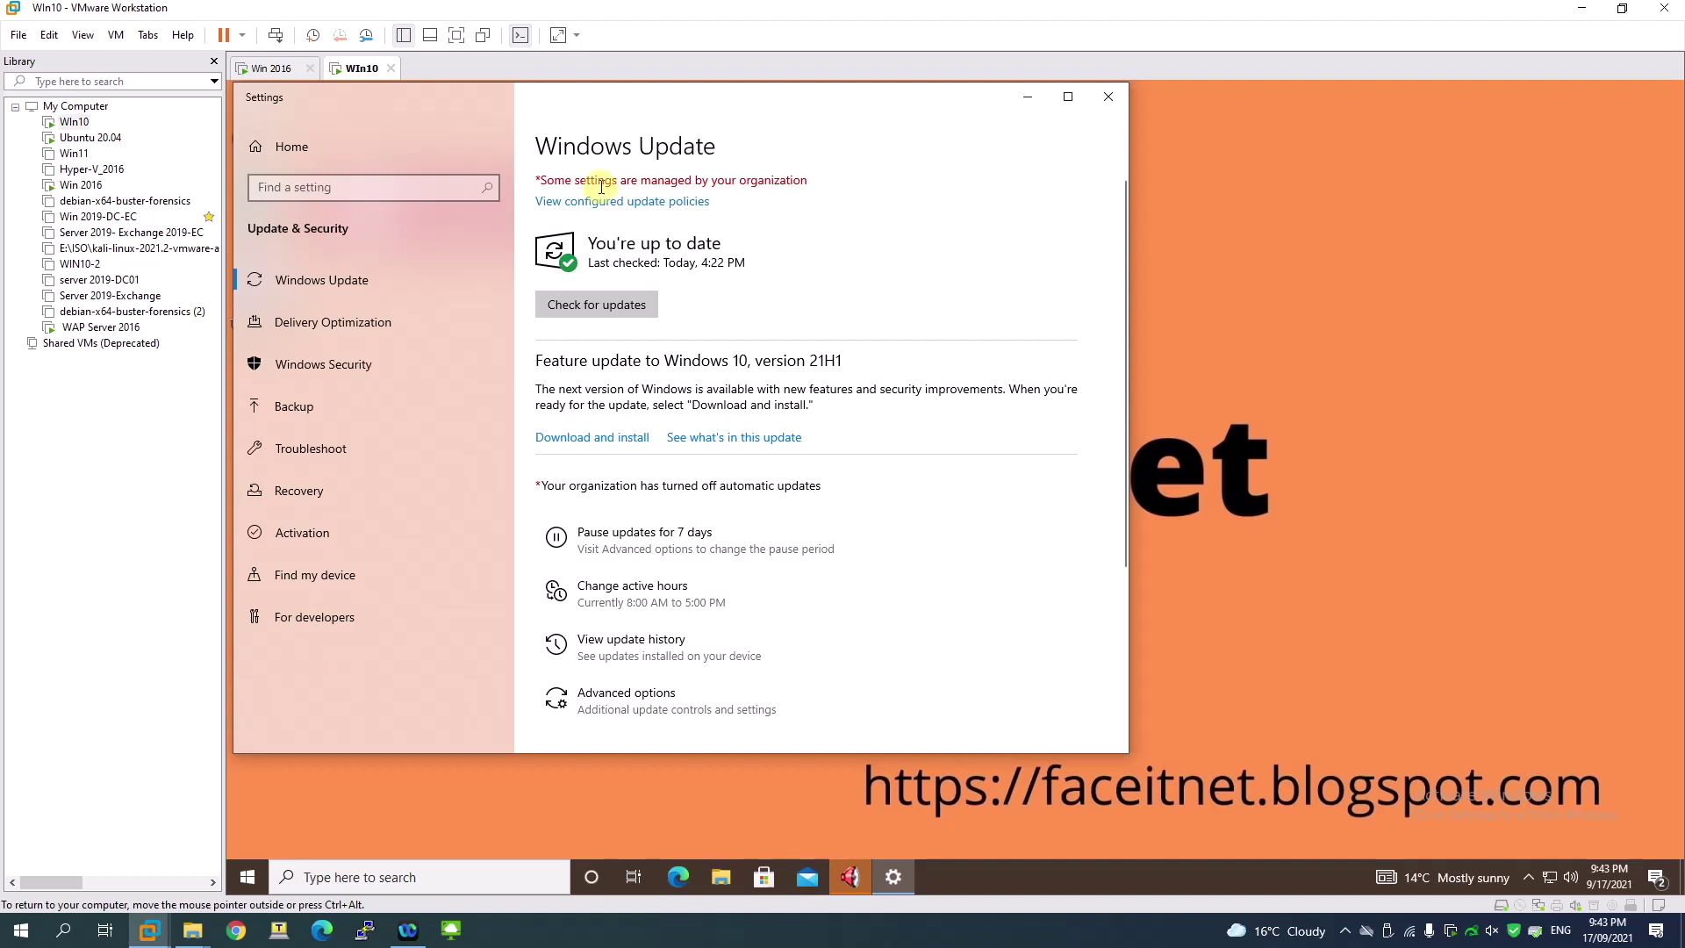
drag(599, 181, 811, 185)
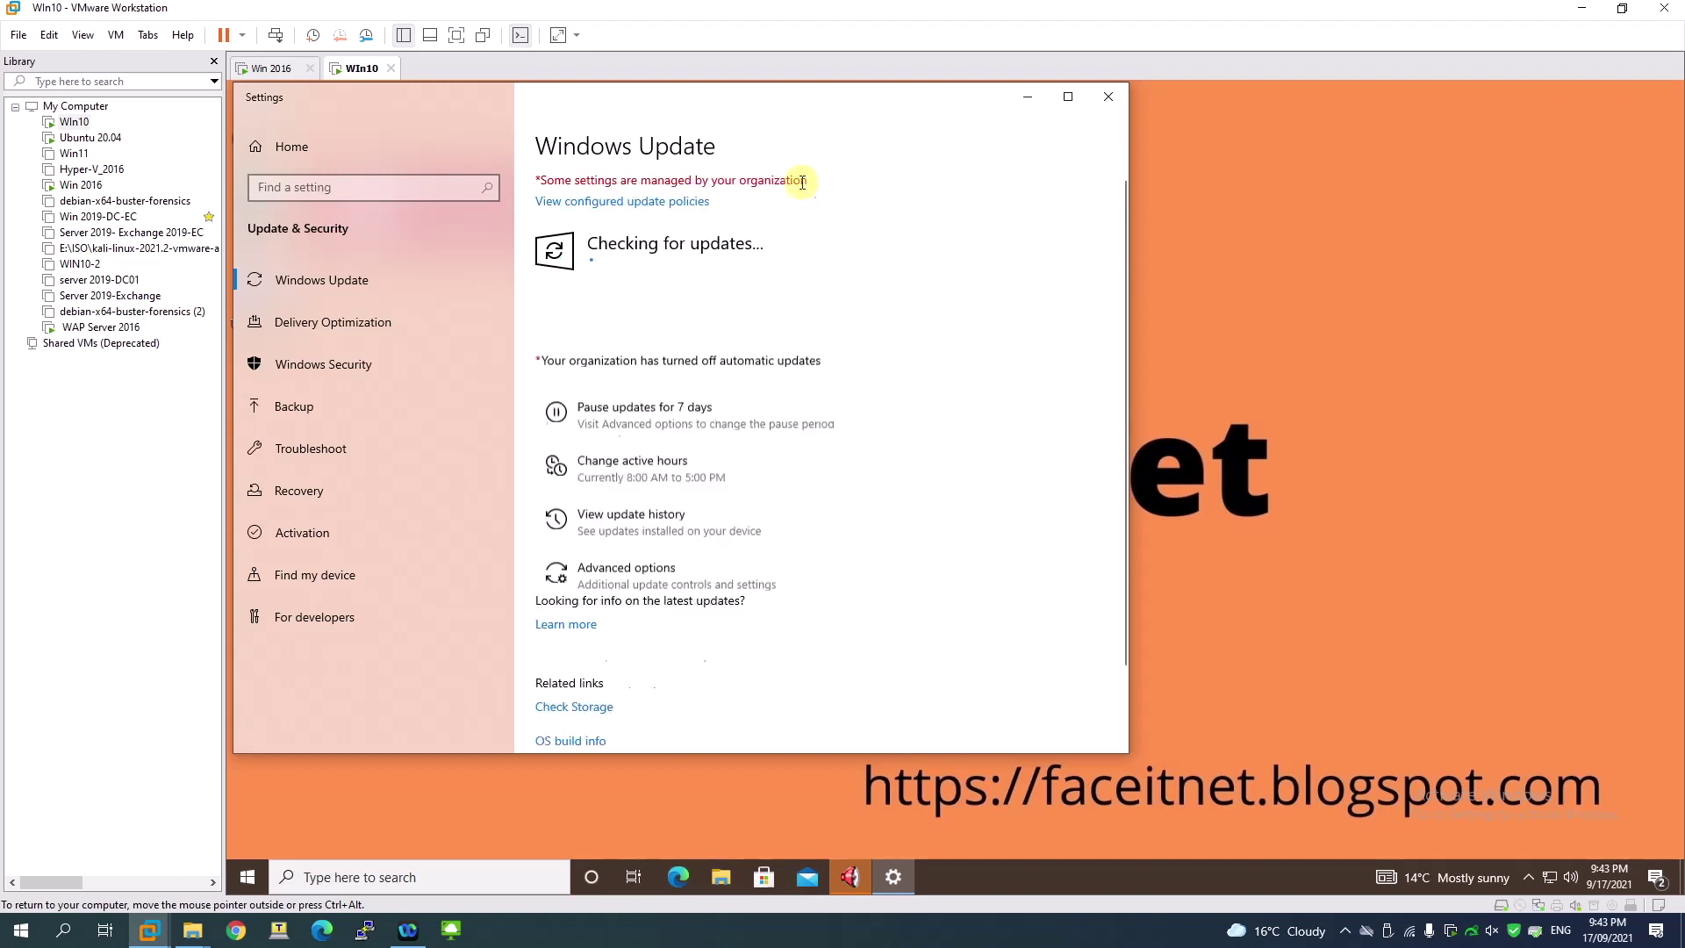
drag(539, 181, 780, 164)
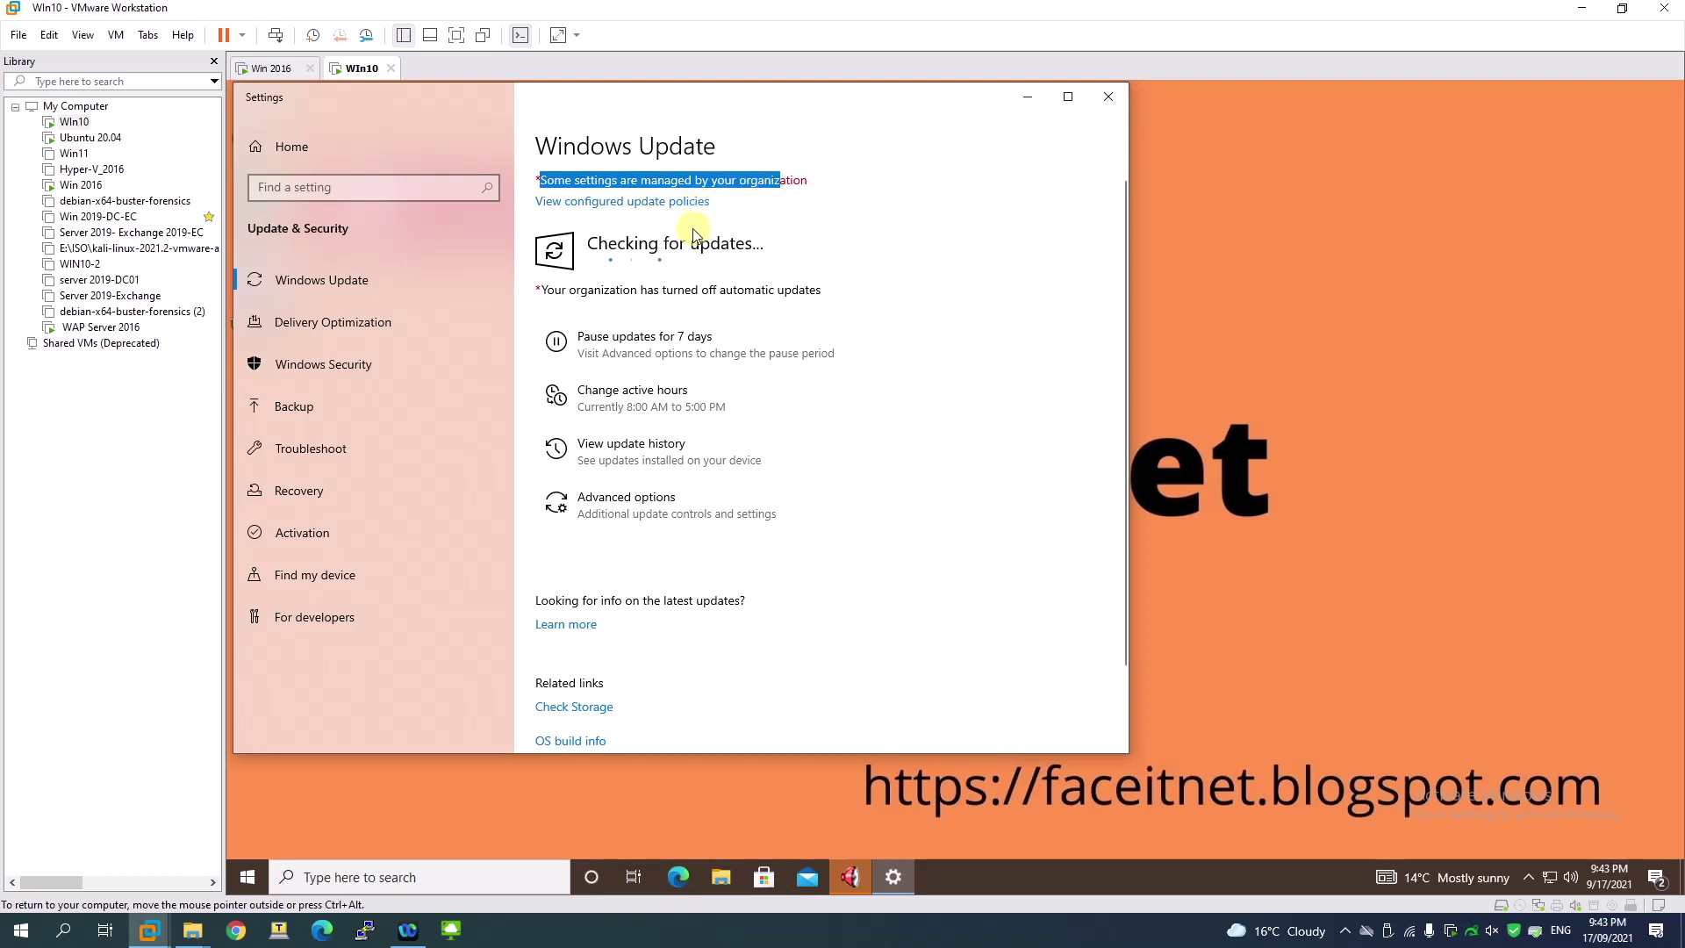
click(615, 202)
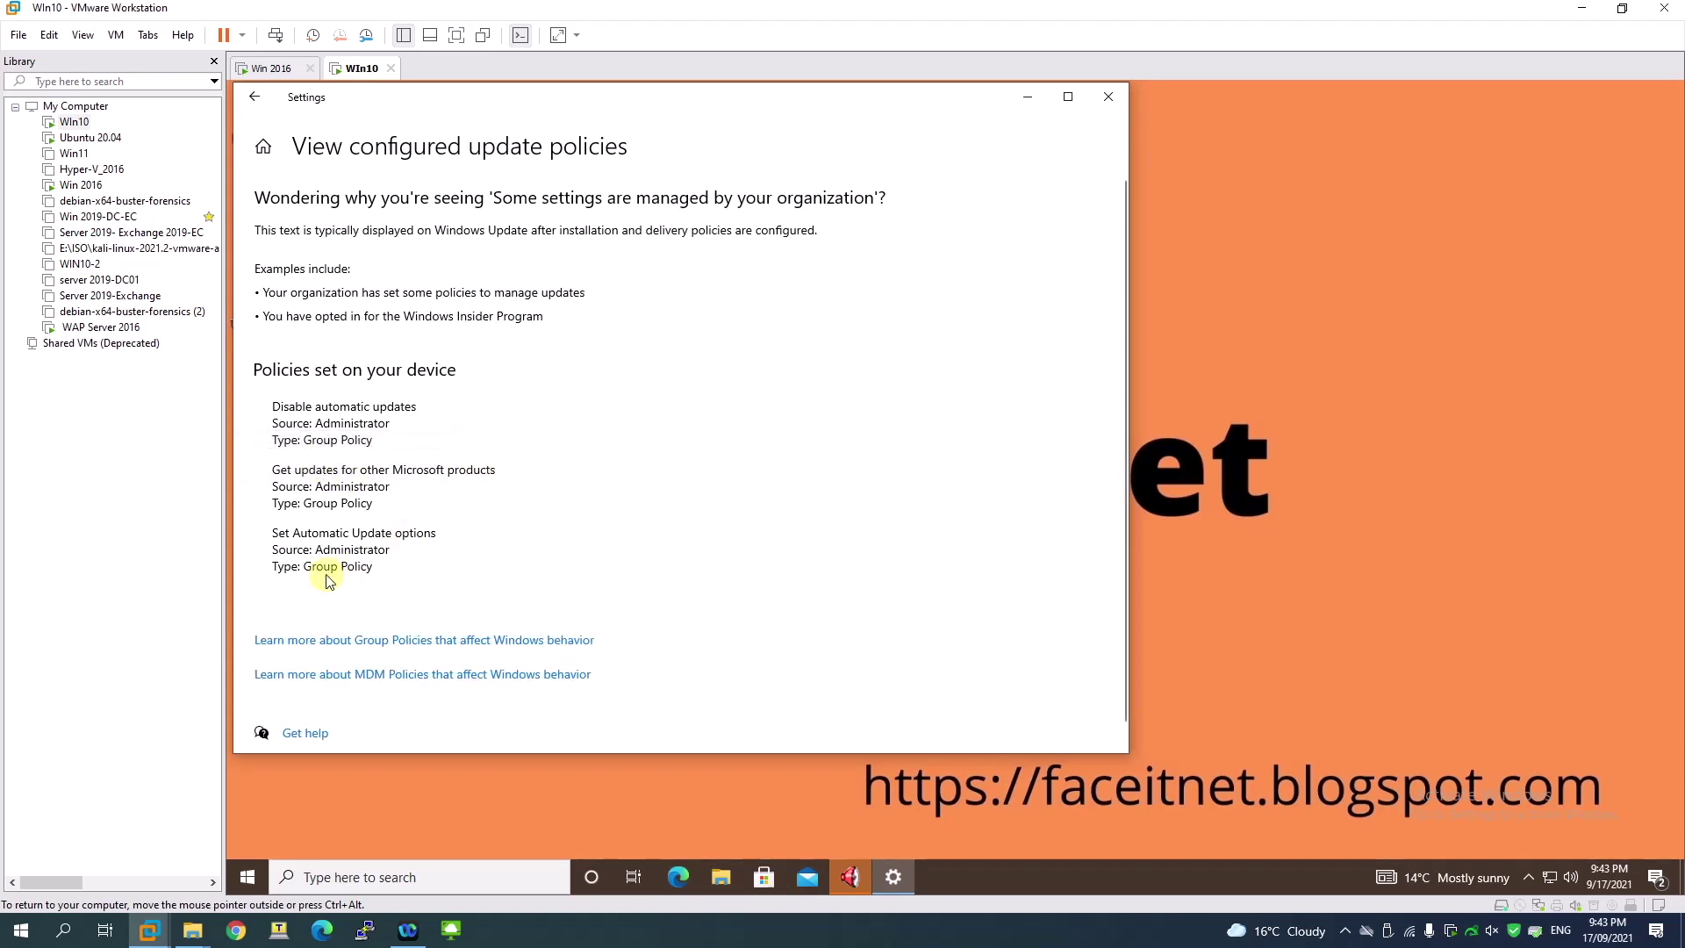
Return to the Windows Update page, then switch over to the Windows Server 2016 machine.
click(254, 96)
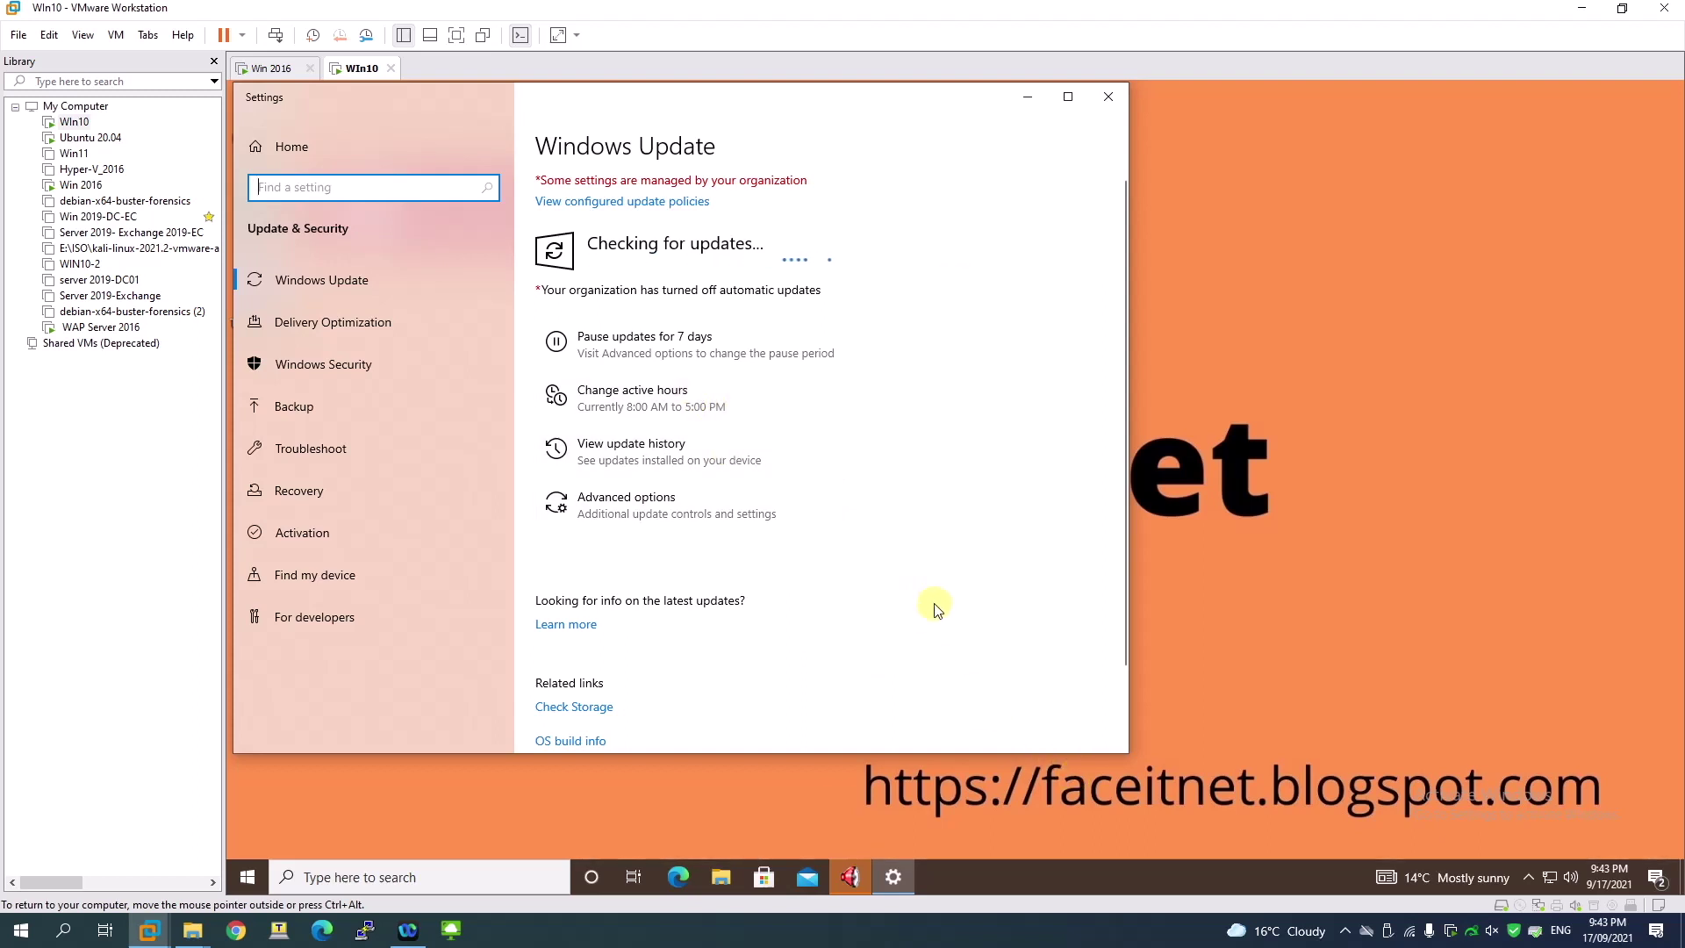
click(1346, 931)
click(912, 289)
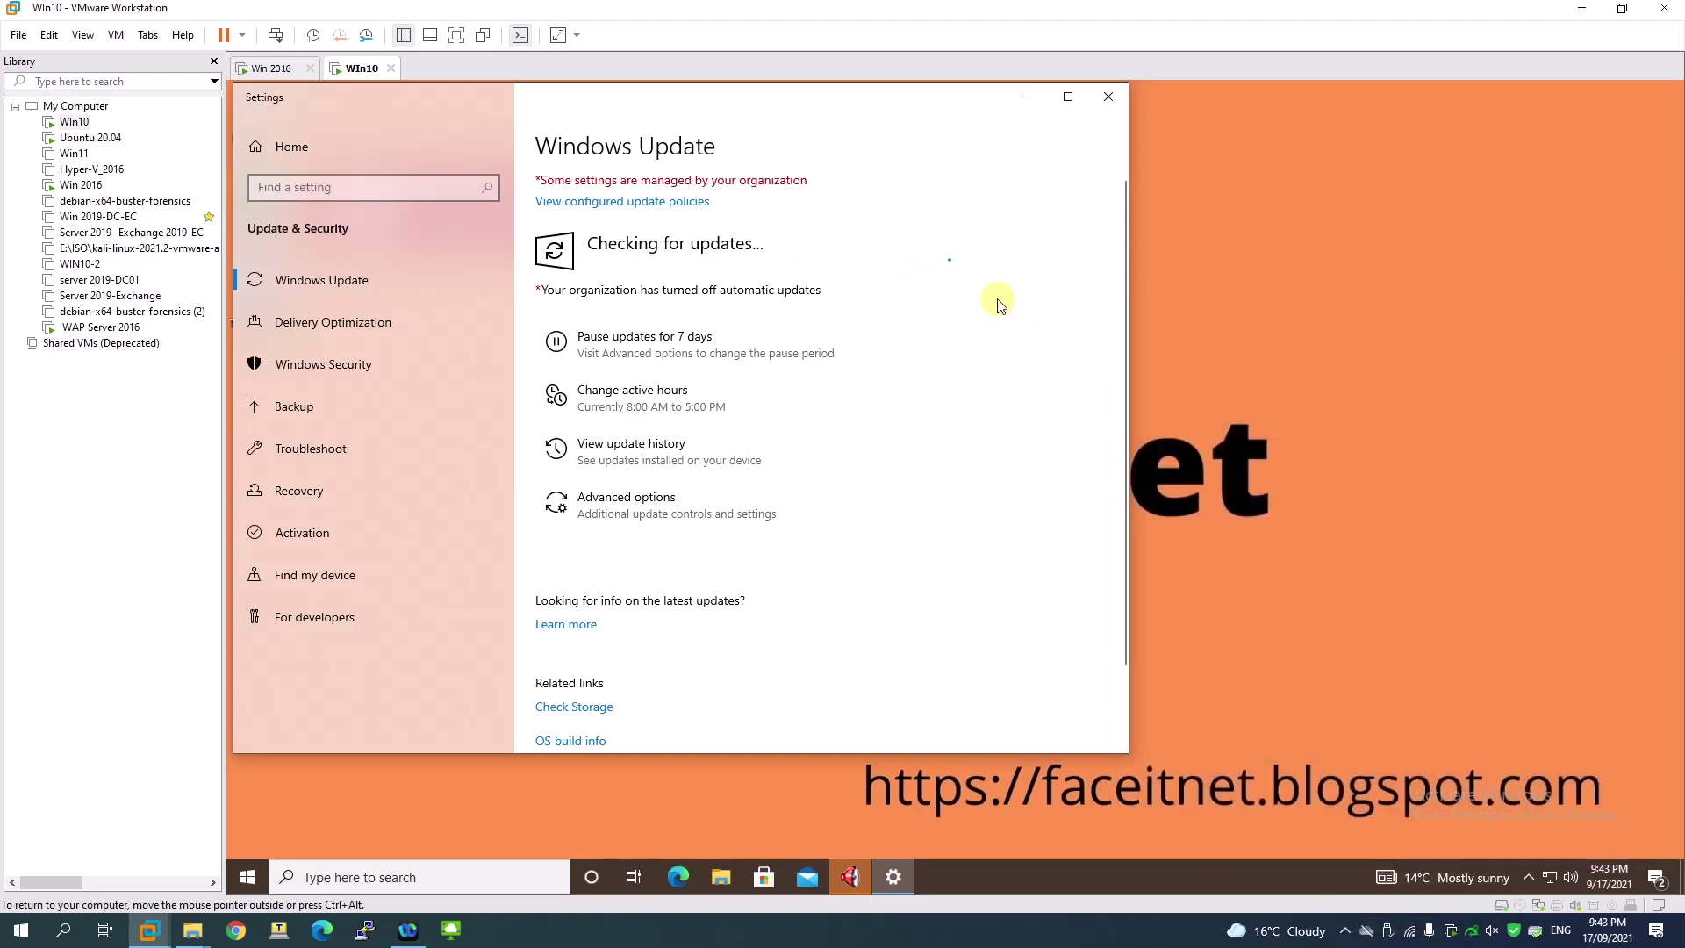
click(271, 69)
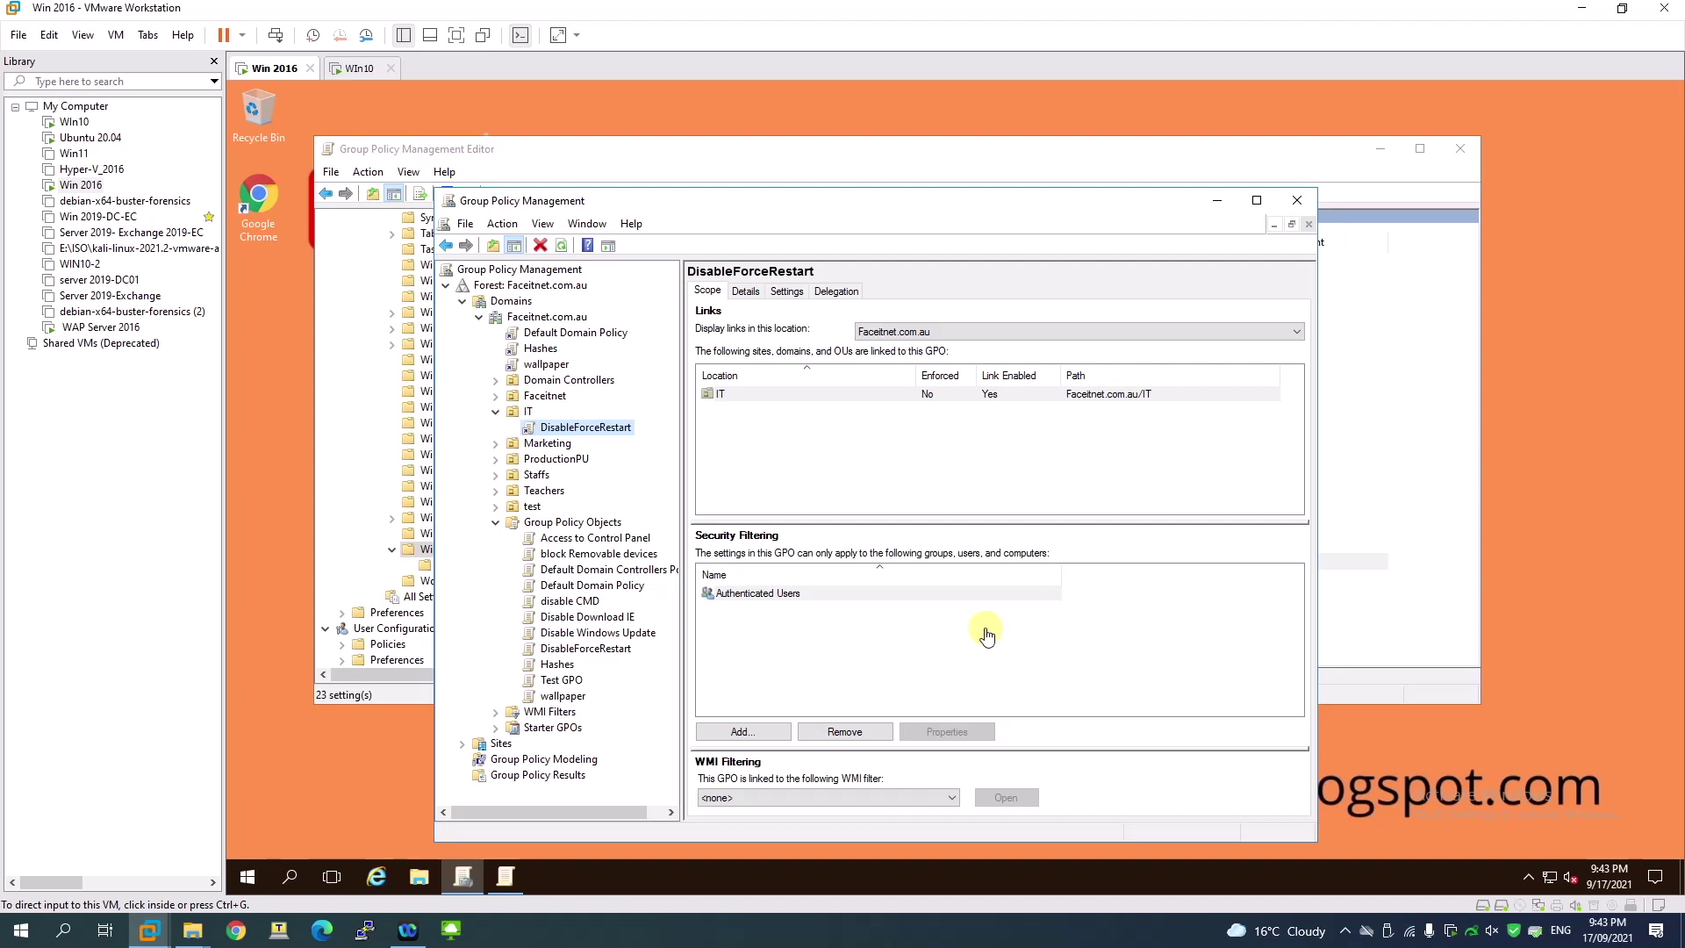
click(1342, 931)
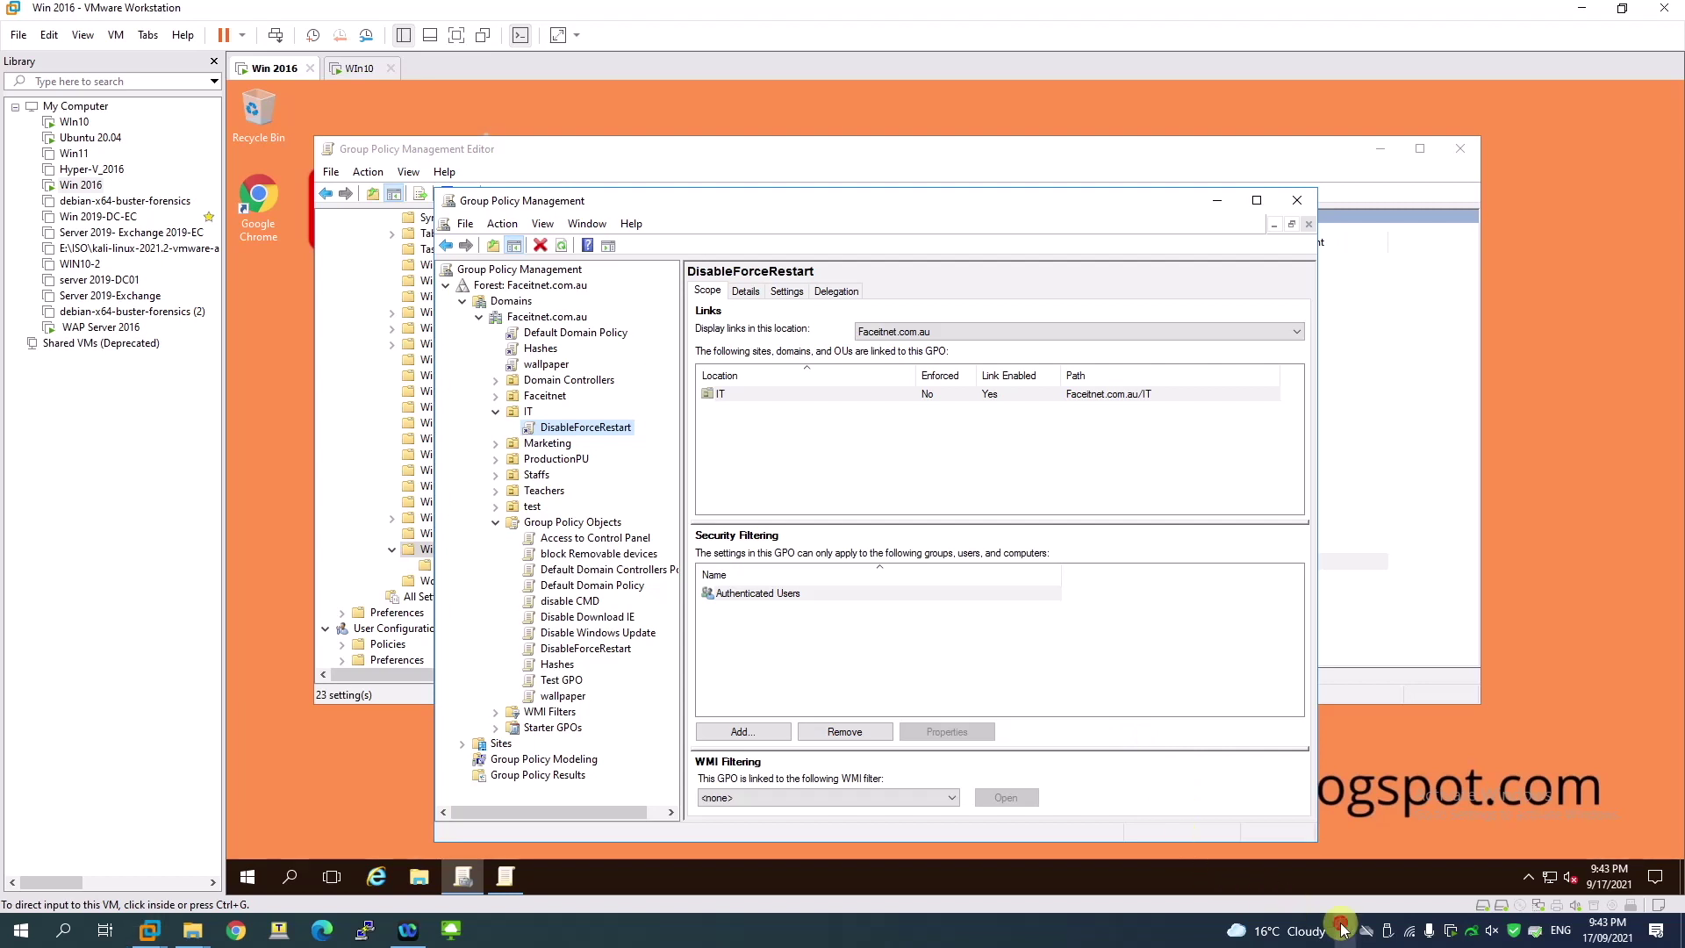